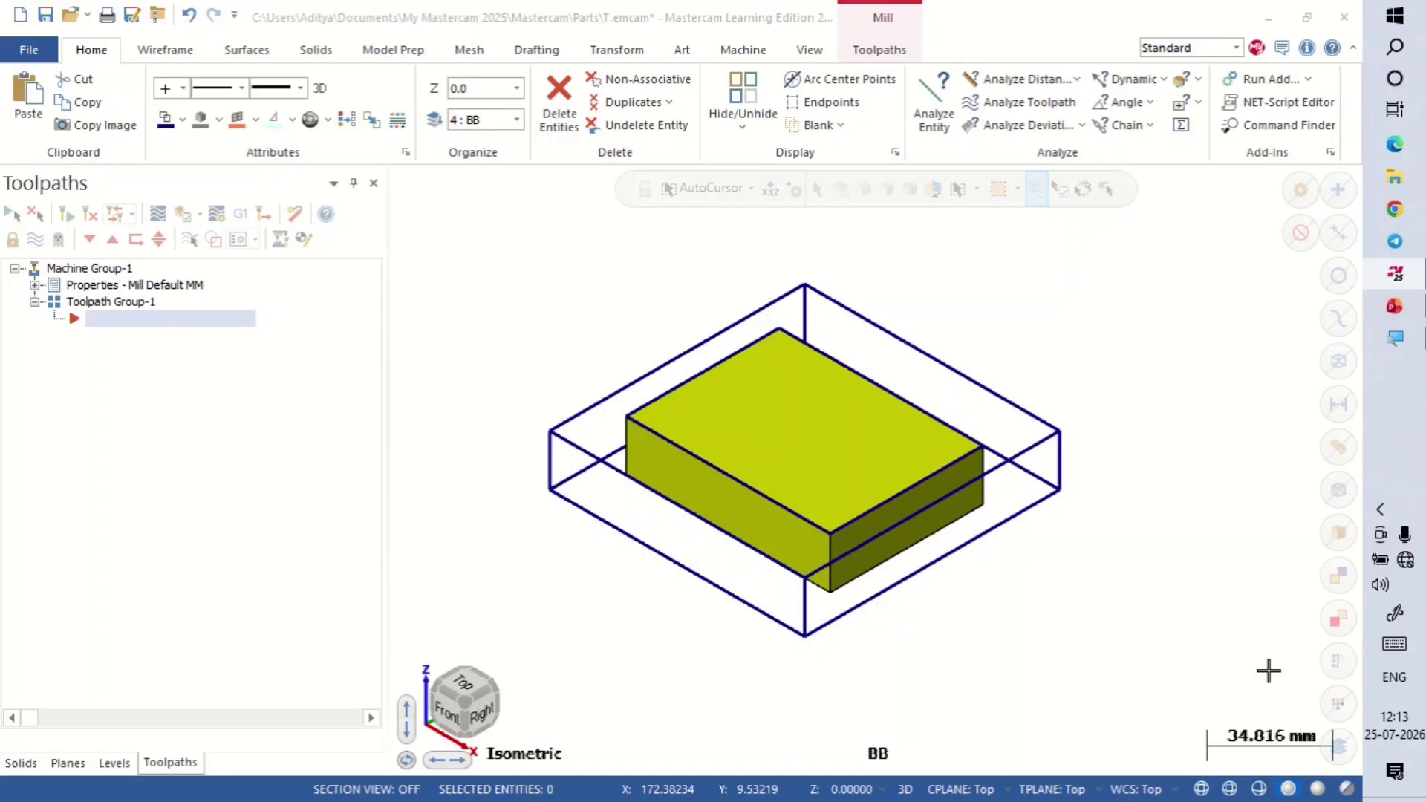
# Check where the origin lies on the part in the top view by temporarily showing the axes.
pyautogui.hotkey('alt', '1')
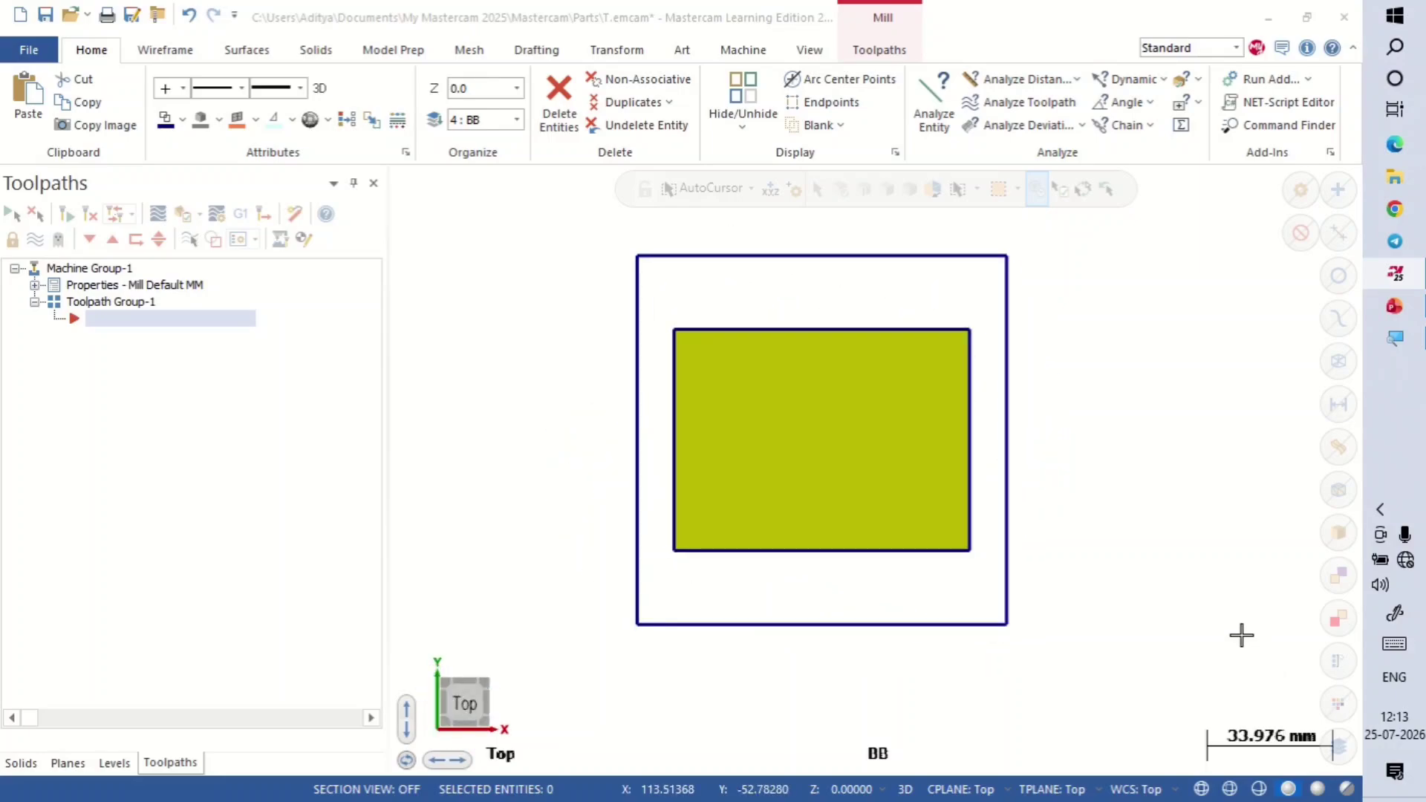
pyautogui.click(793, 46)
pyautogui.click(987, 79)
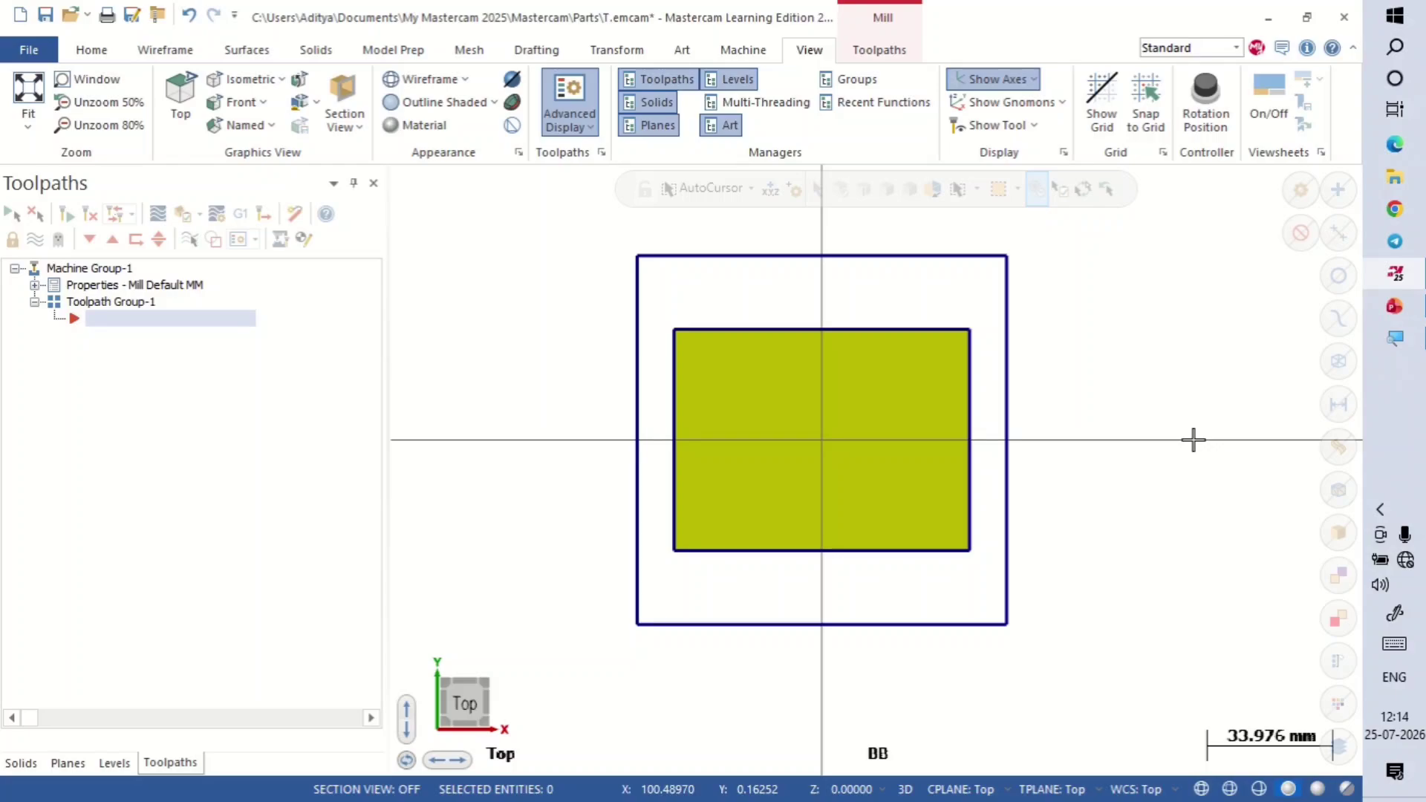
pyautogui.click(984, 82)
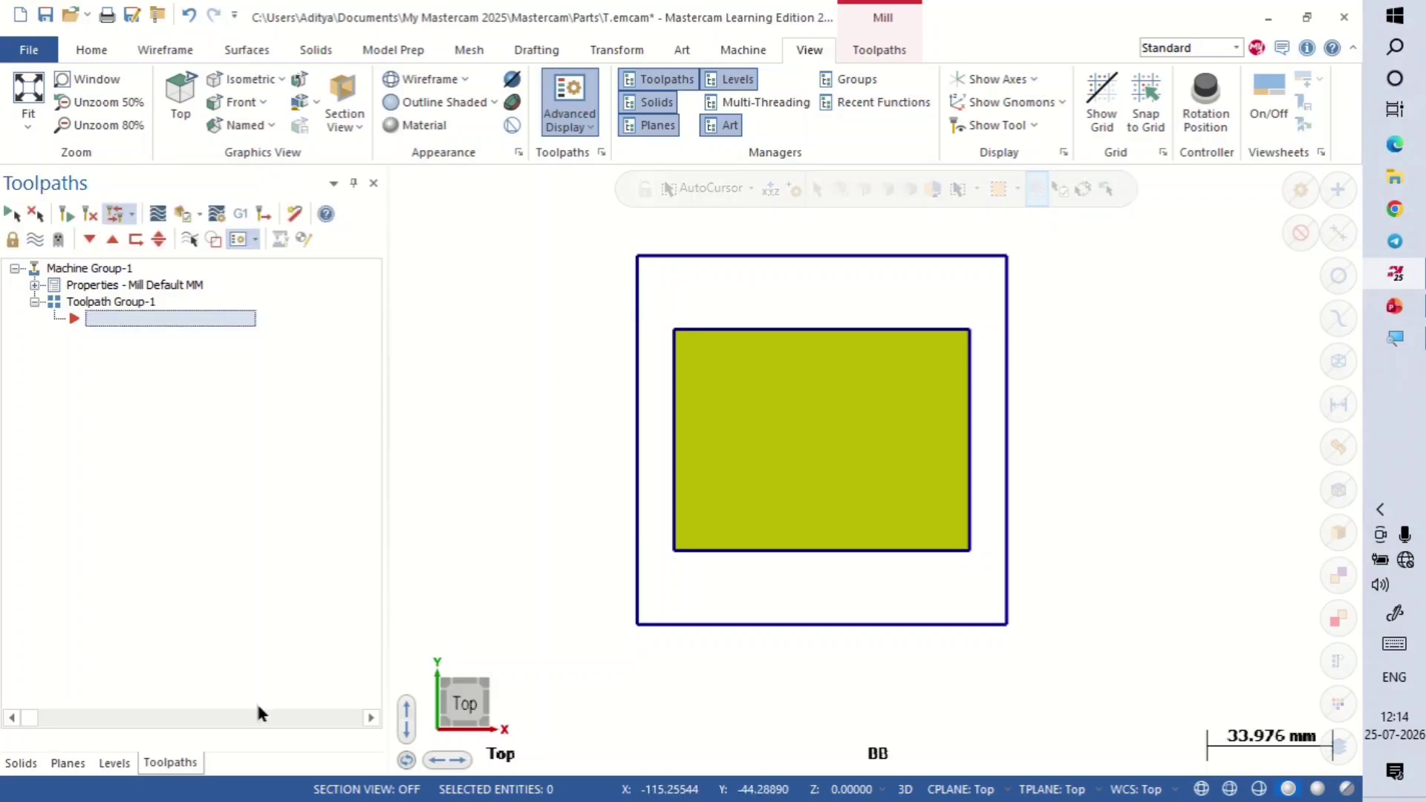
# Review the level list and examine the block and its bounding box in isometric view.
pyautogui.click(115, 763)
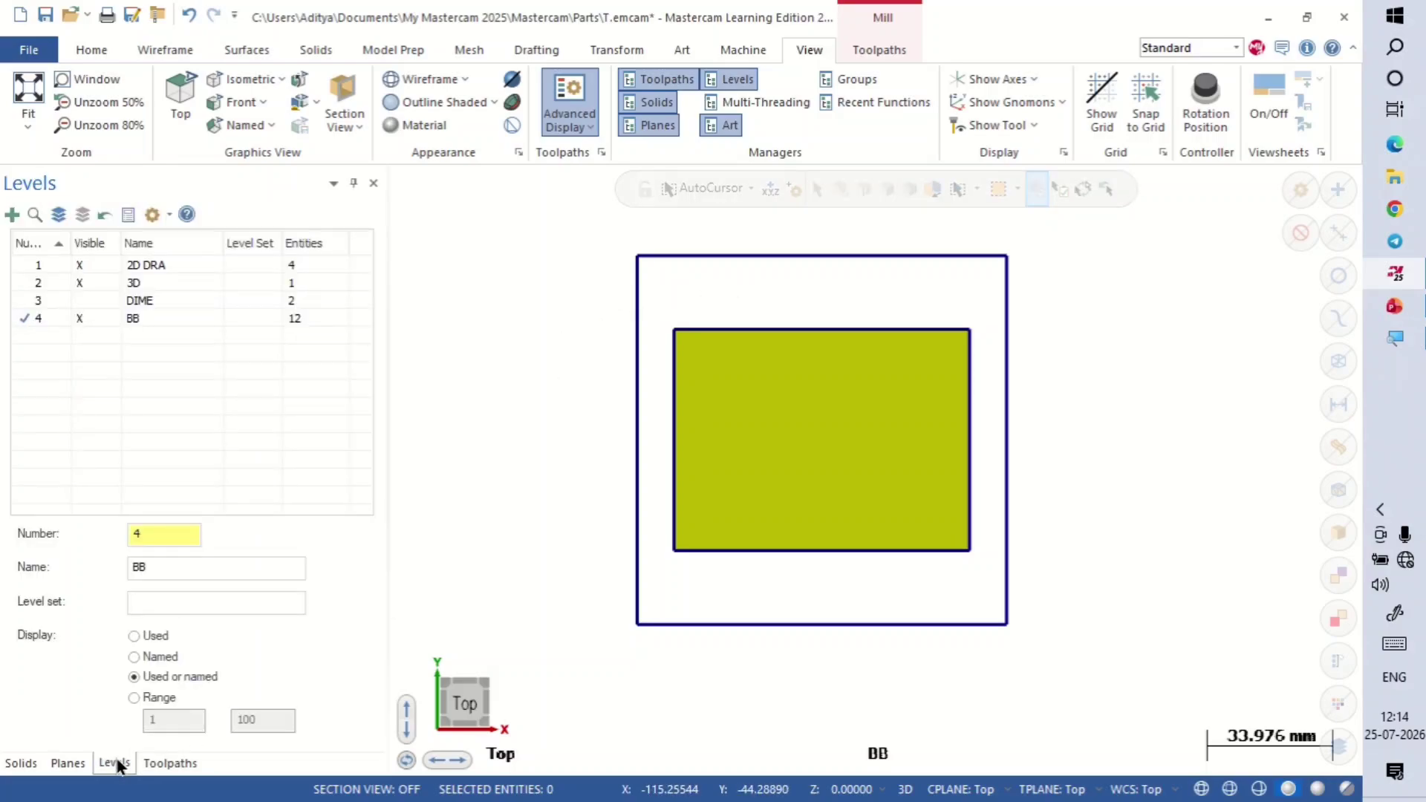
pyautogui.rightClick(550, 240)
pyautogui.click(605, 420)
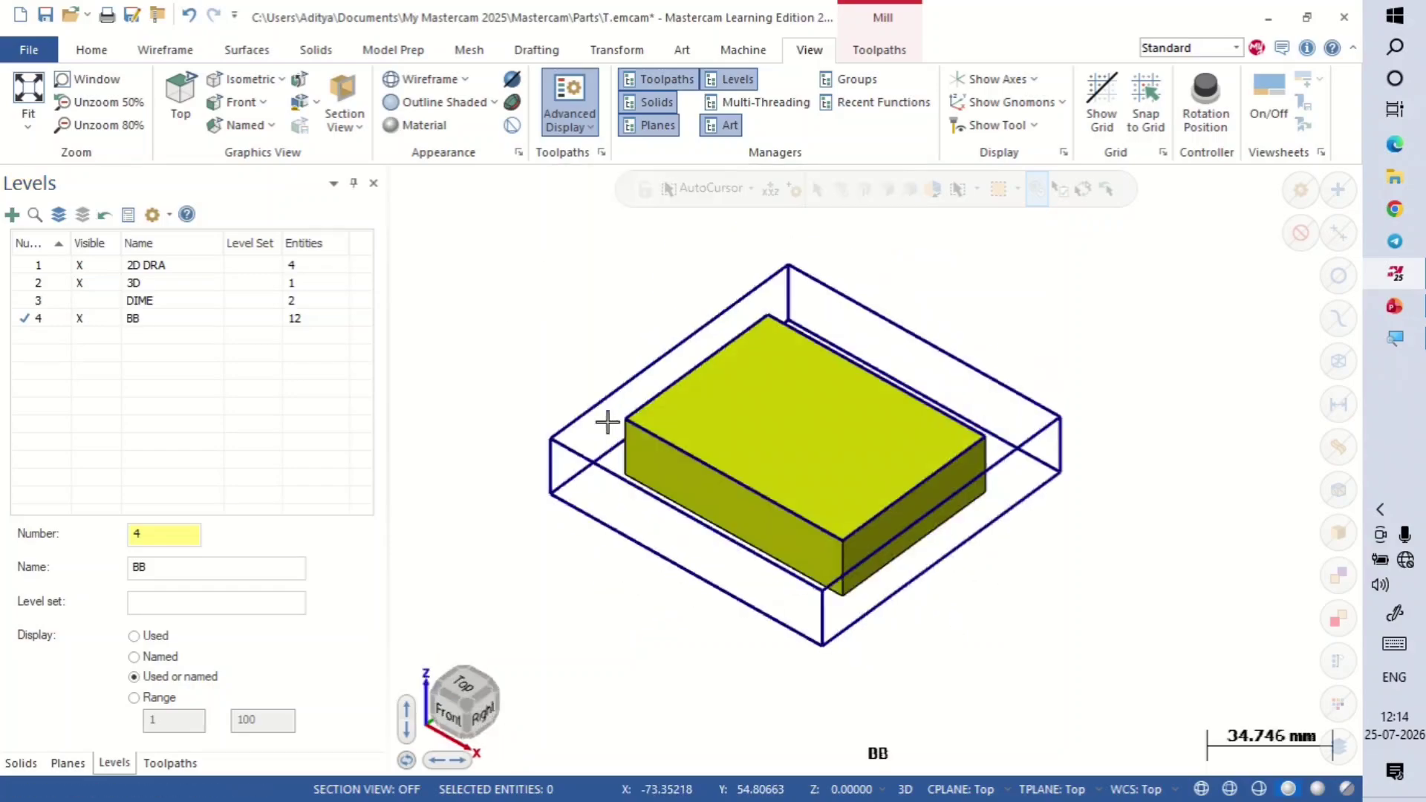
pyautogui.scroll(-1, 663, 629)
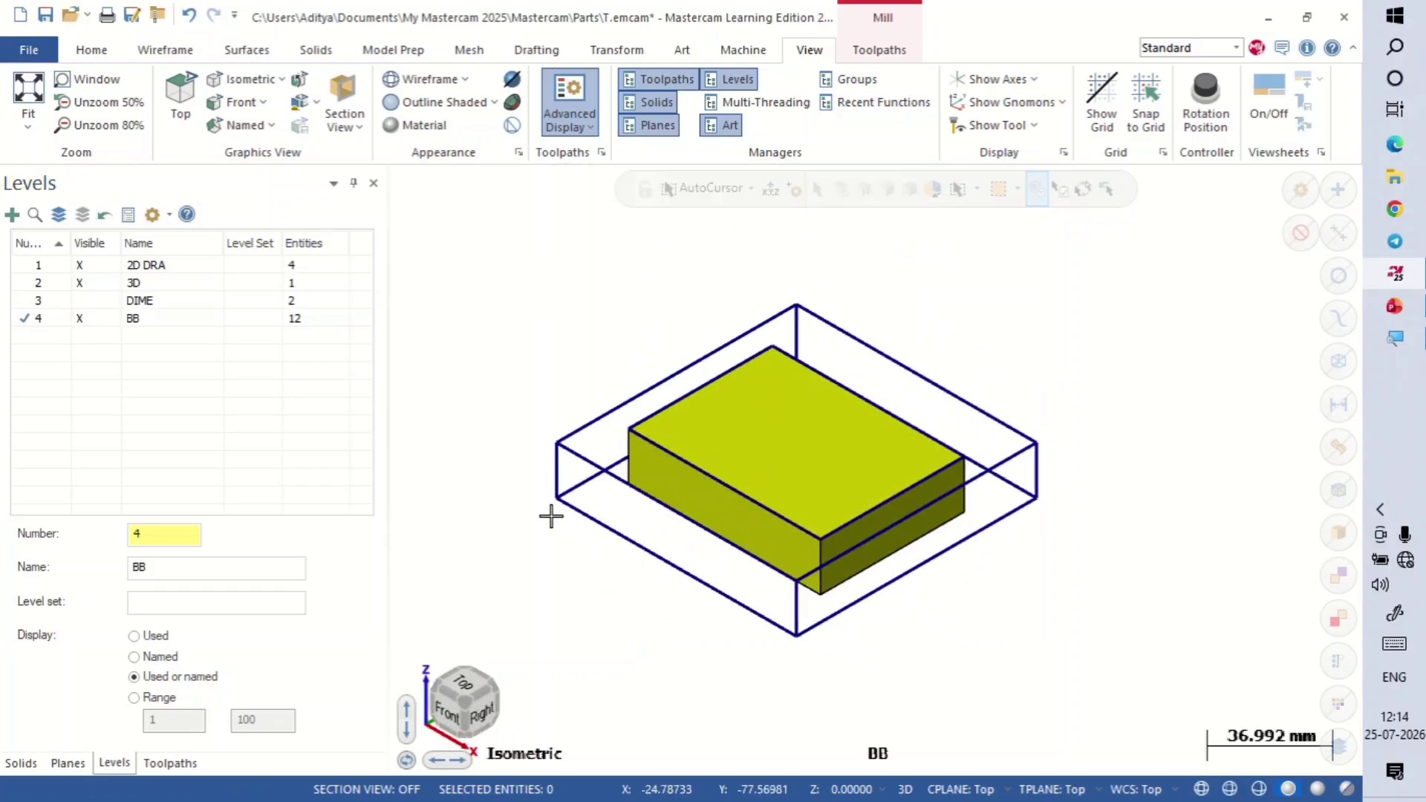
pyautogui.scroll(2, 550, 515)
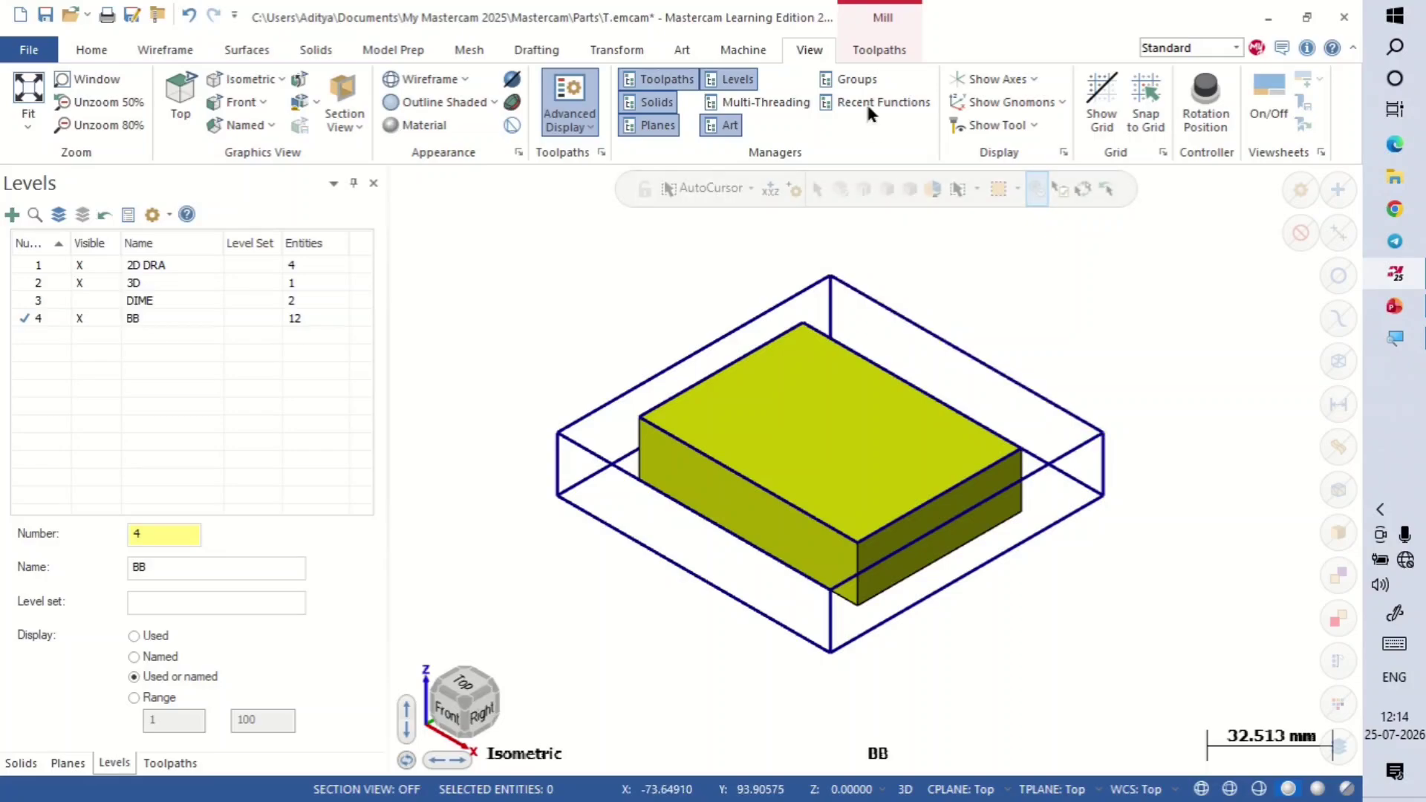
# Start a 2D Contour toolpath and chain the inner rectangle around the solid, starting from its upper edge in the top view.
pyautogui.click(876, 52)
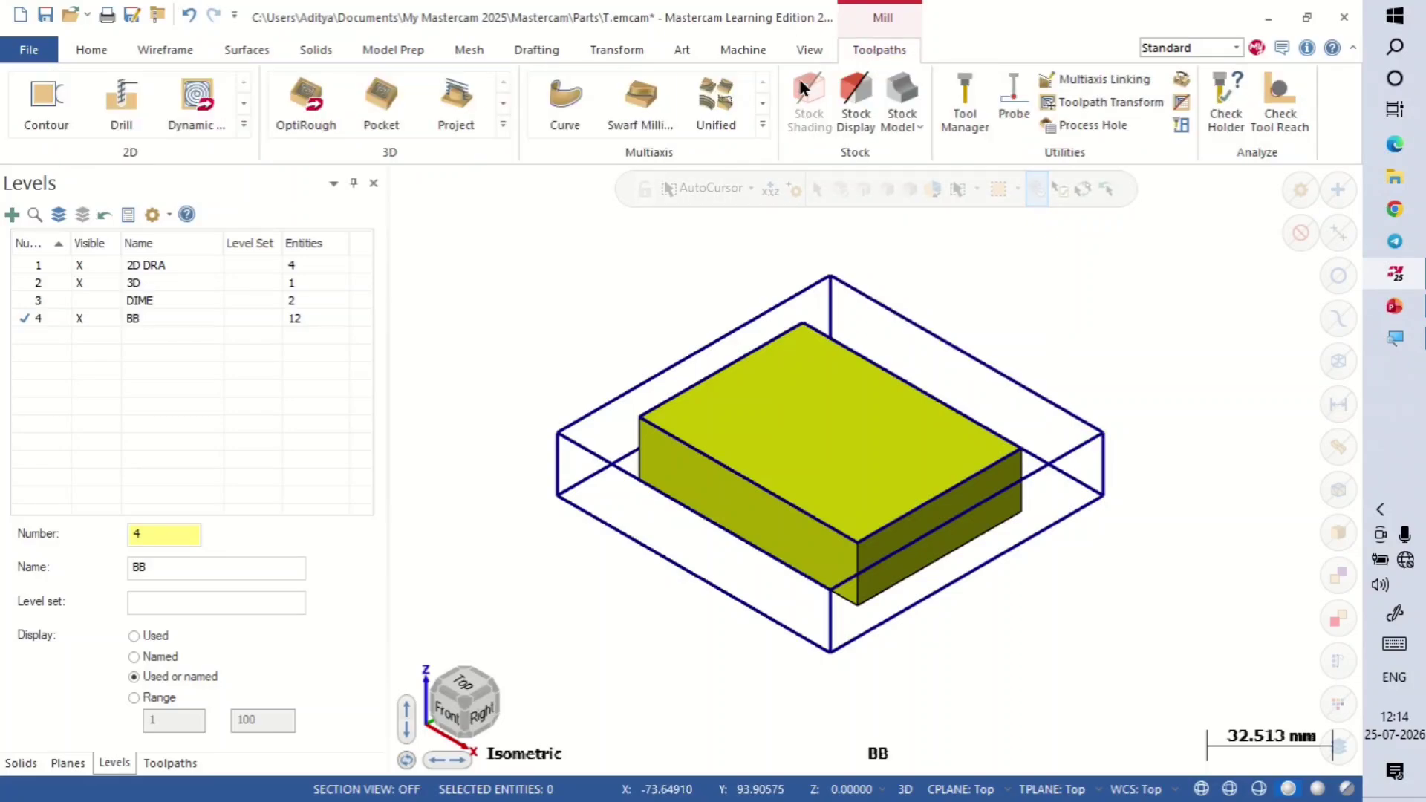
pyautogui.click(170, 763)
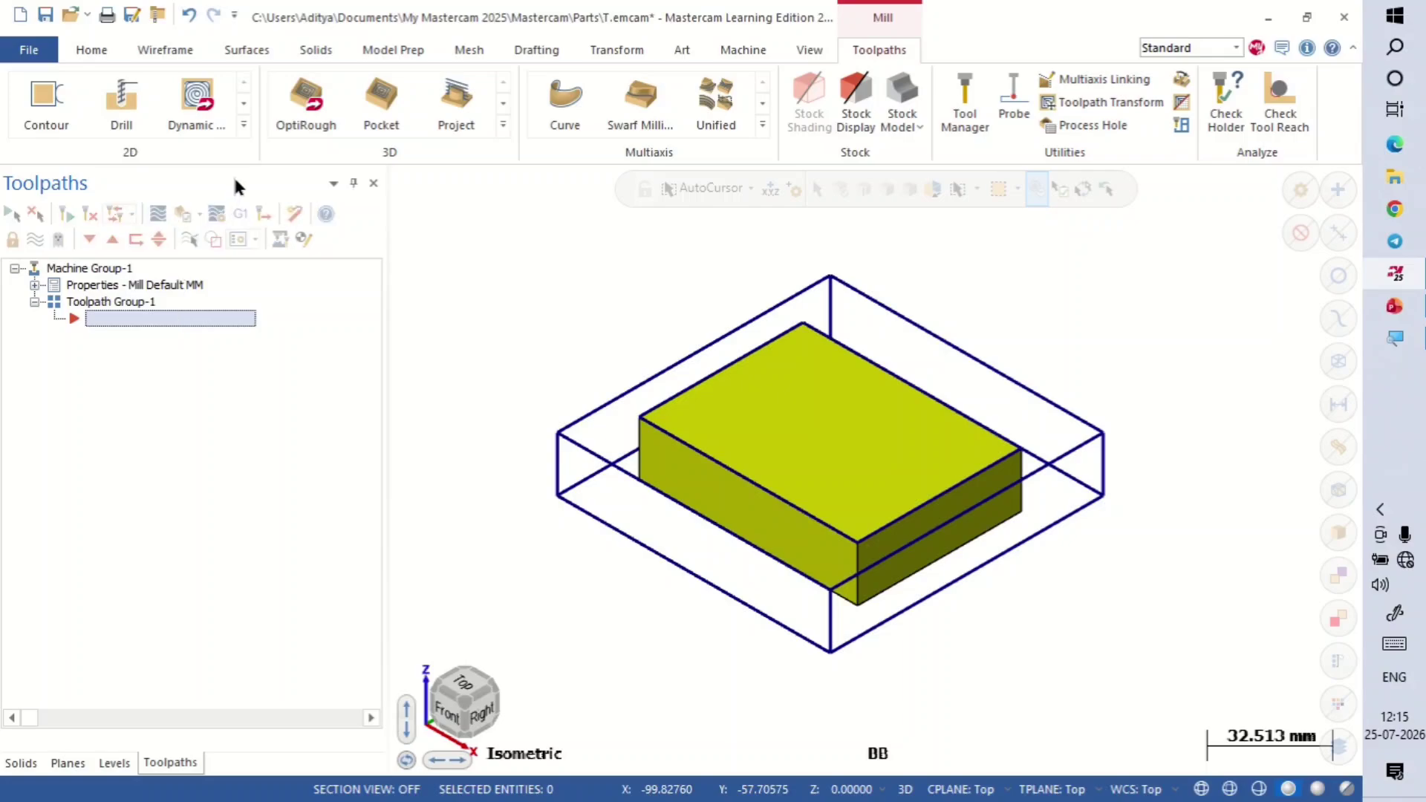
pyautogui.click(244, 126)
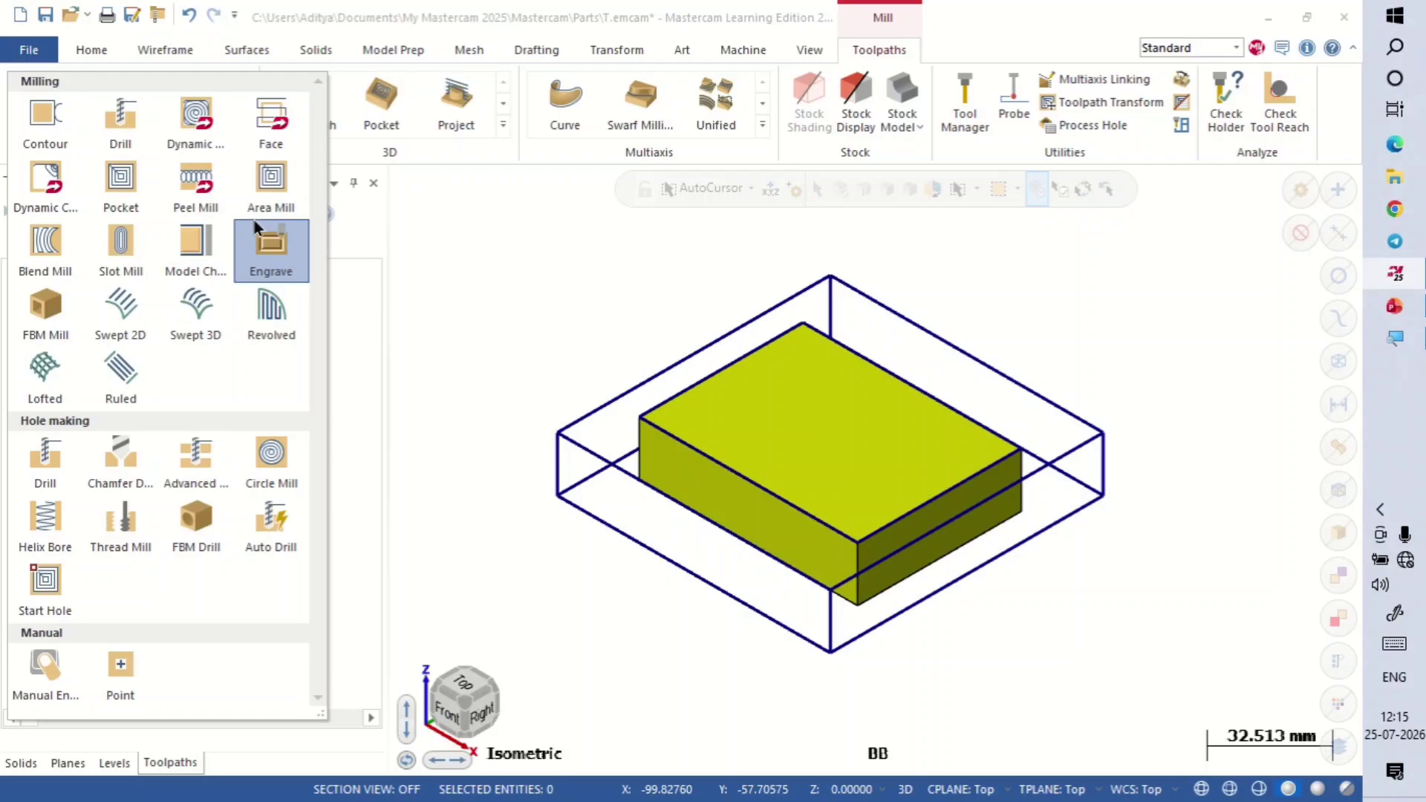
pyautogui.click(41, 119)
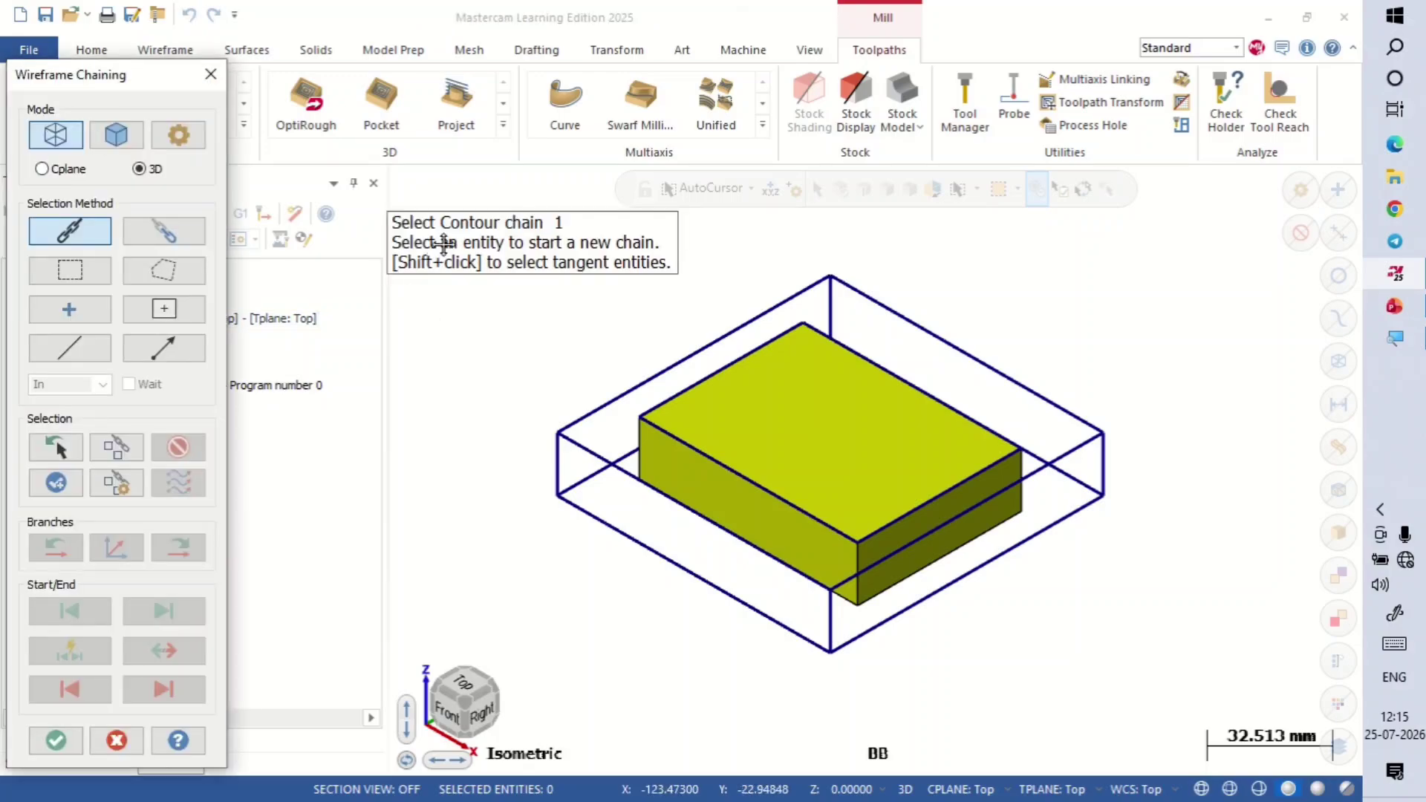
pyautogui.moveTo(443, 244); pyautogui.dragTo(481, 218)
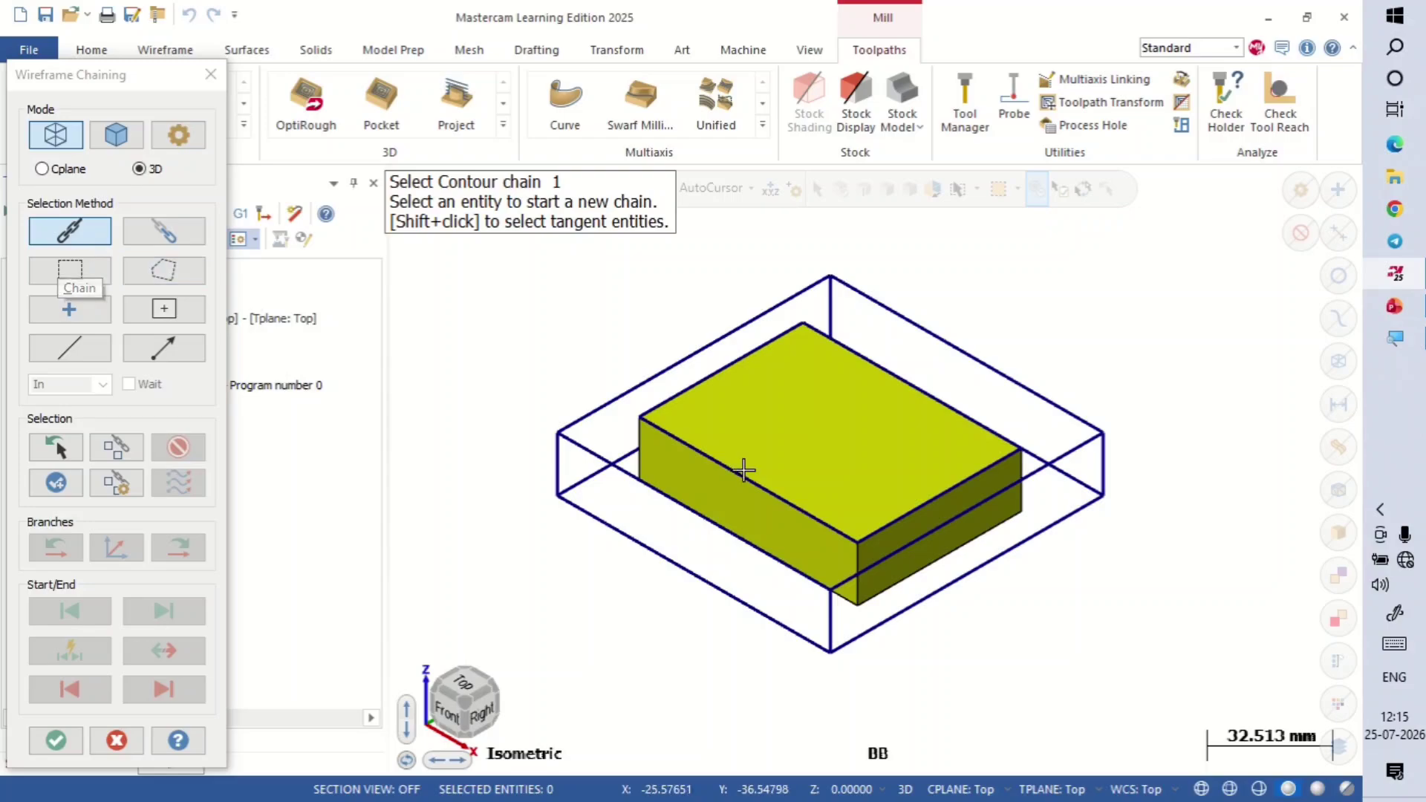
pyautogui.scroll(3, 754, 472)
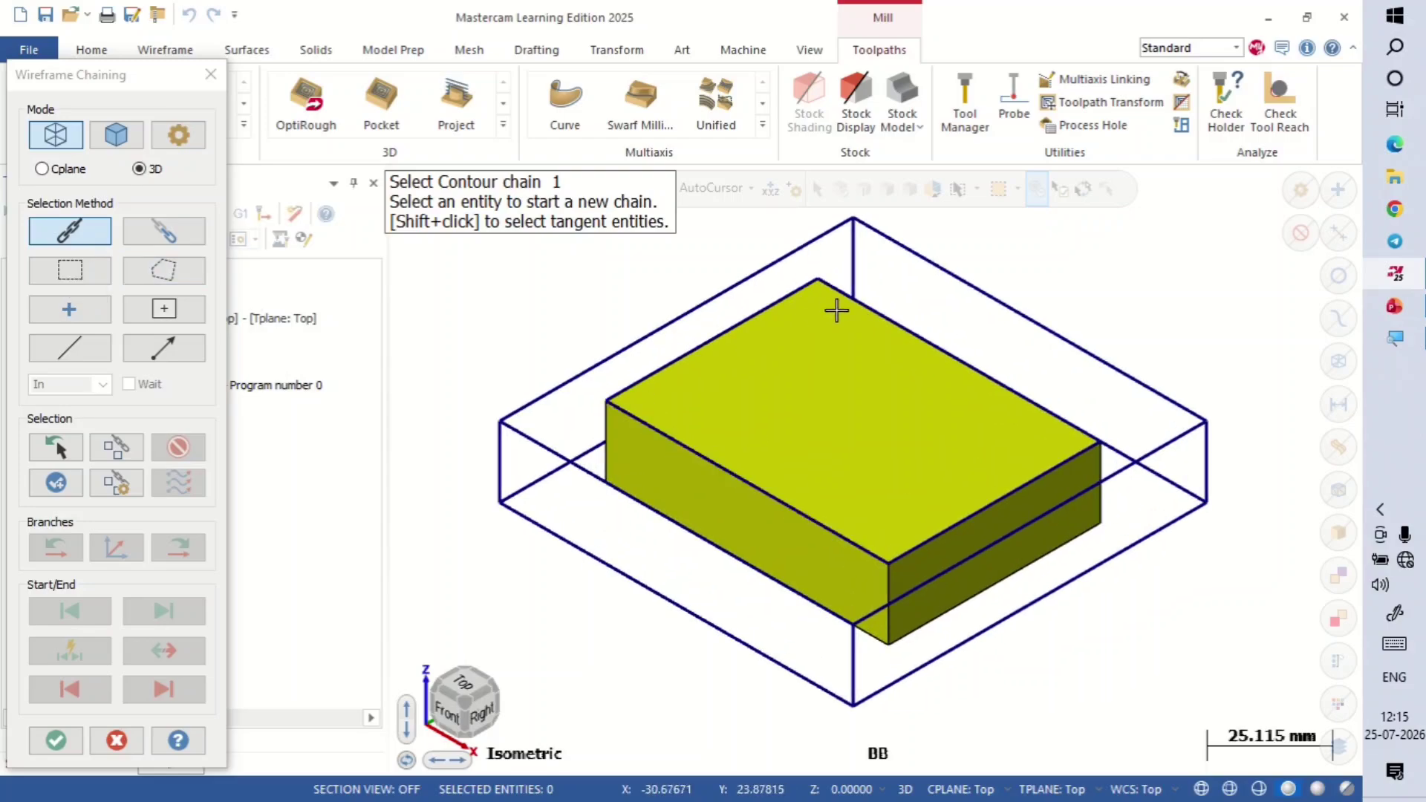
pyautogui.rightClick(1121, 245)
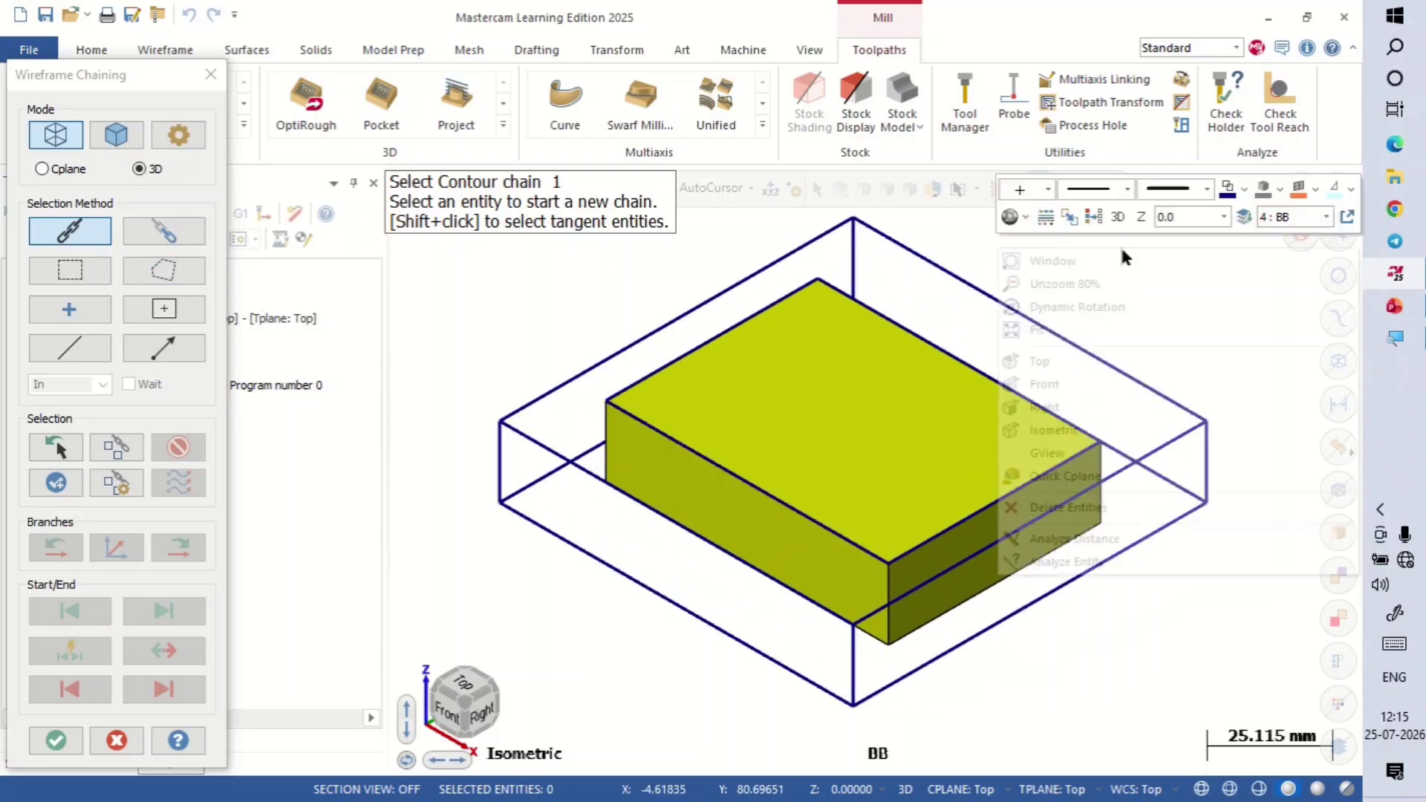
pyautogui.click(1117, 361)
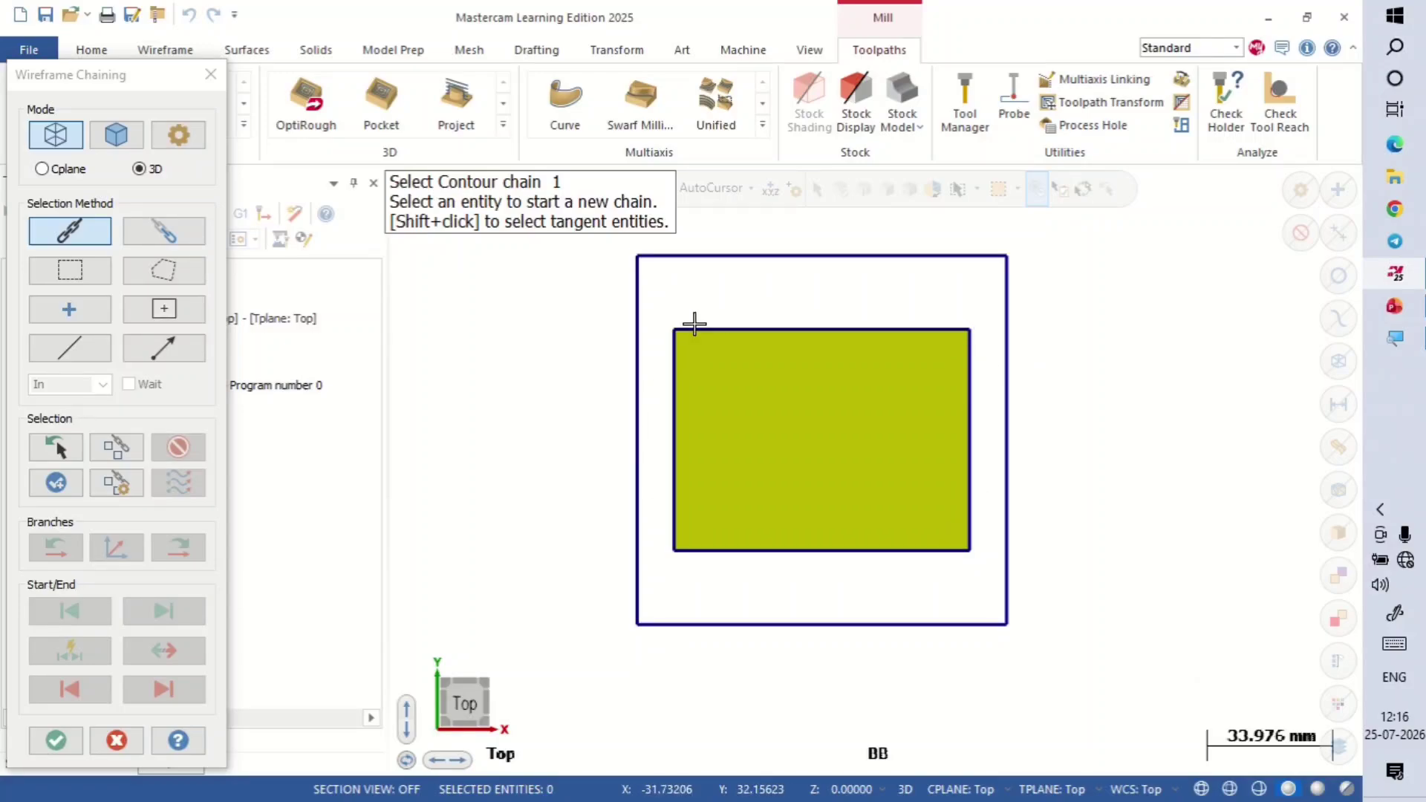
pyautogui.click(77, 232)
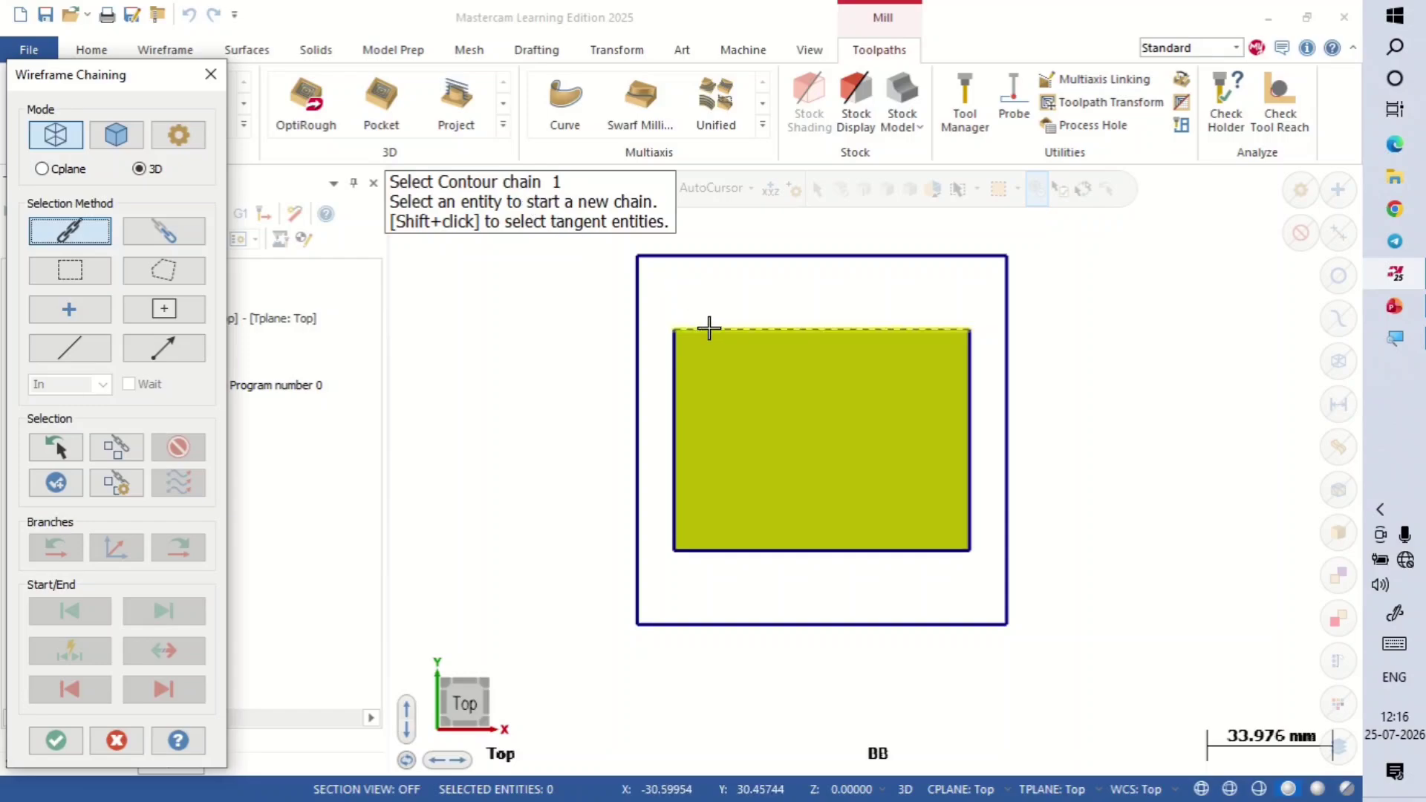
pyautogui.click(709, 327)
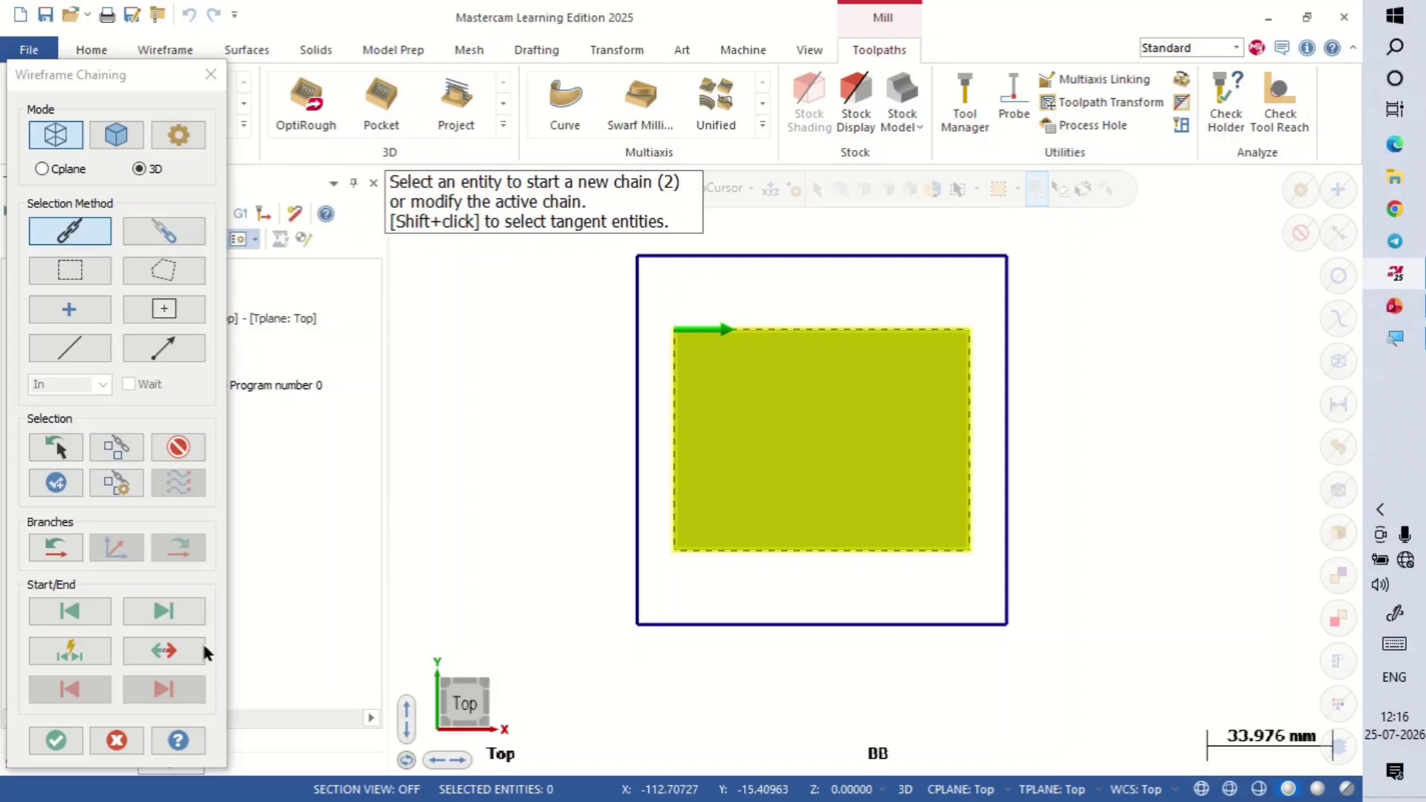
pyautogui.click(54, 741)
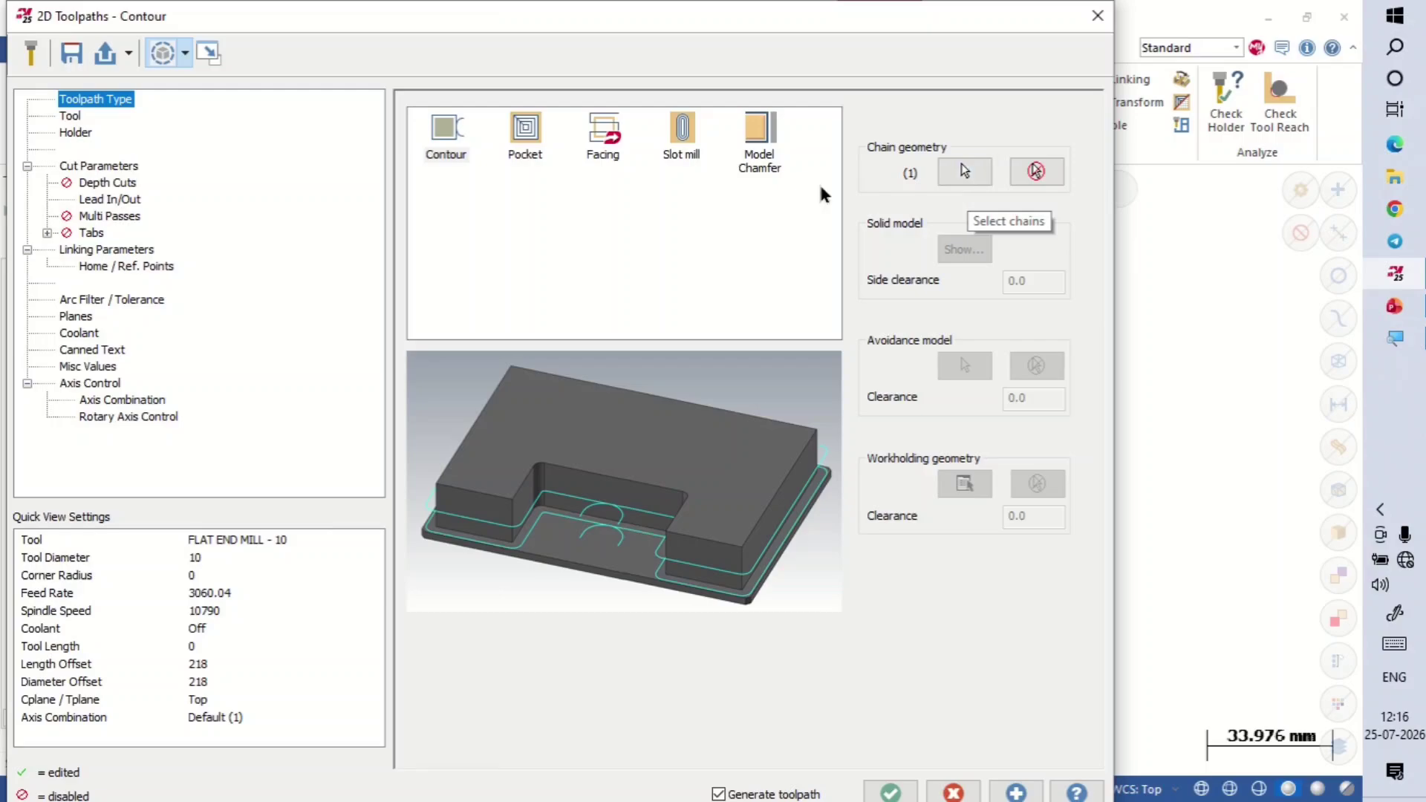
# Create a new flat endmill for the contour toolpath with a cutting diameter of 18 mm.
pyautogui.click(70, 117)
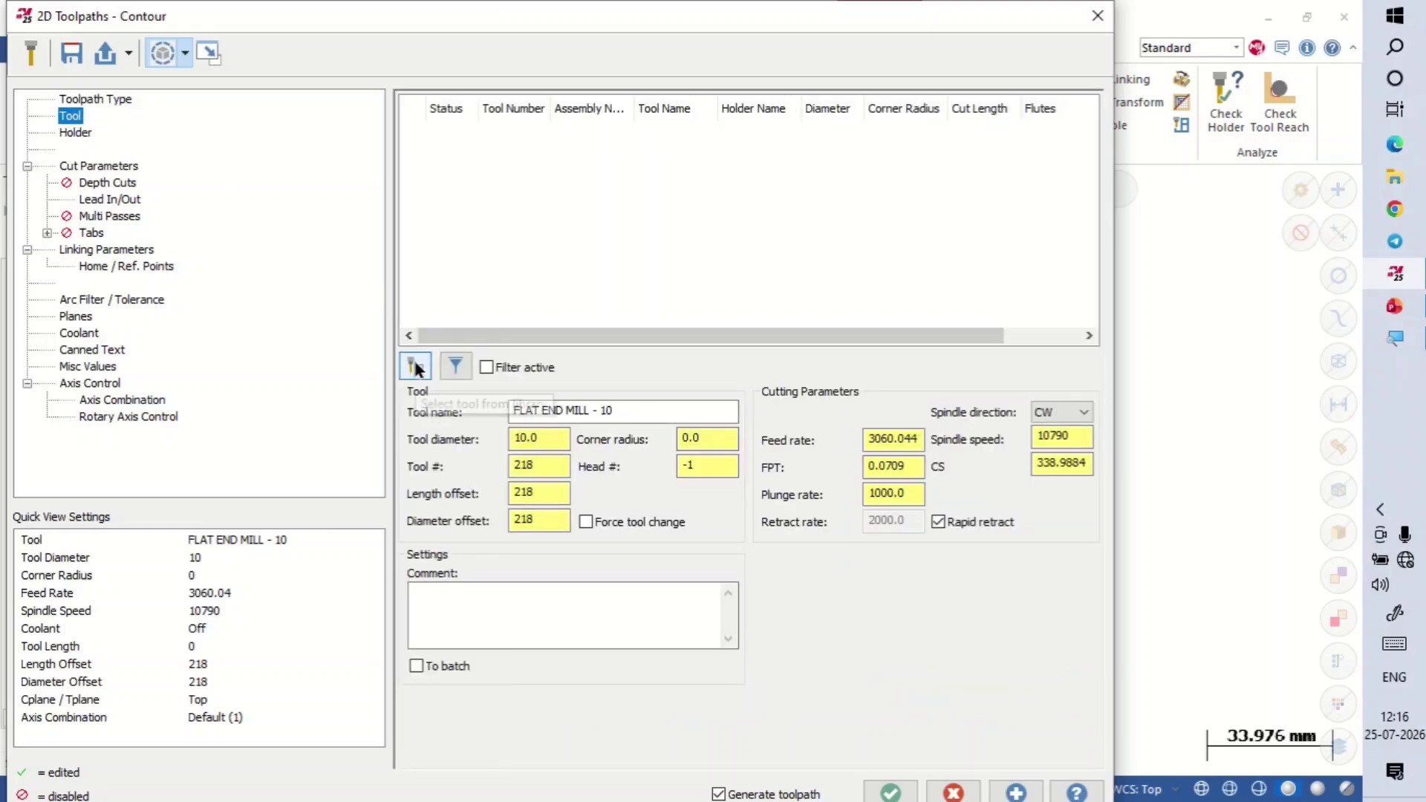
pyautogui.rightClick(519, 152)
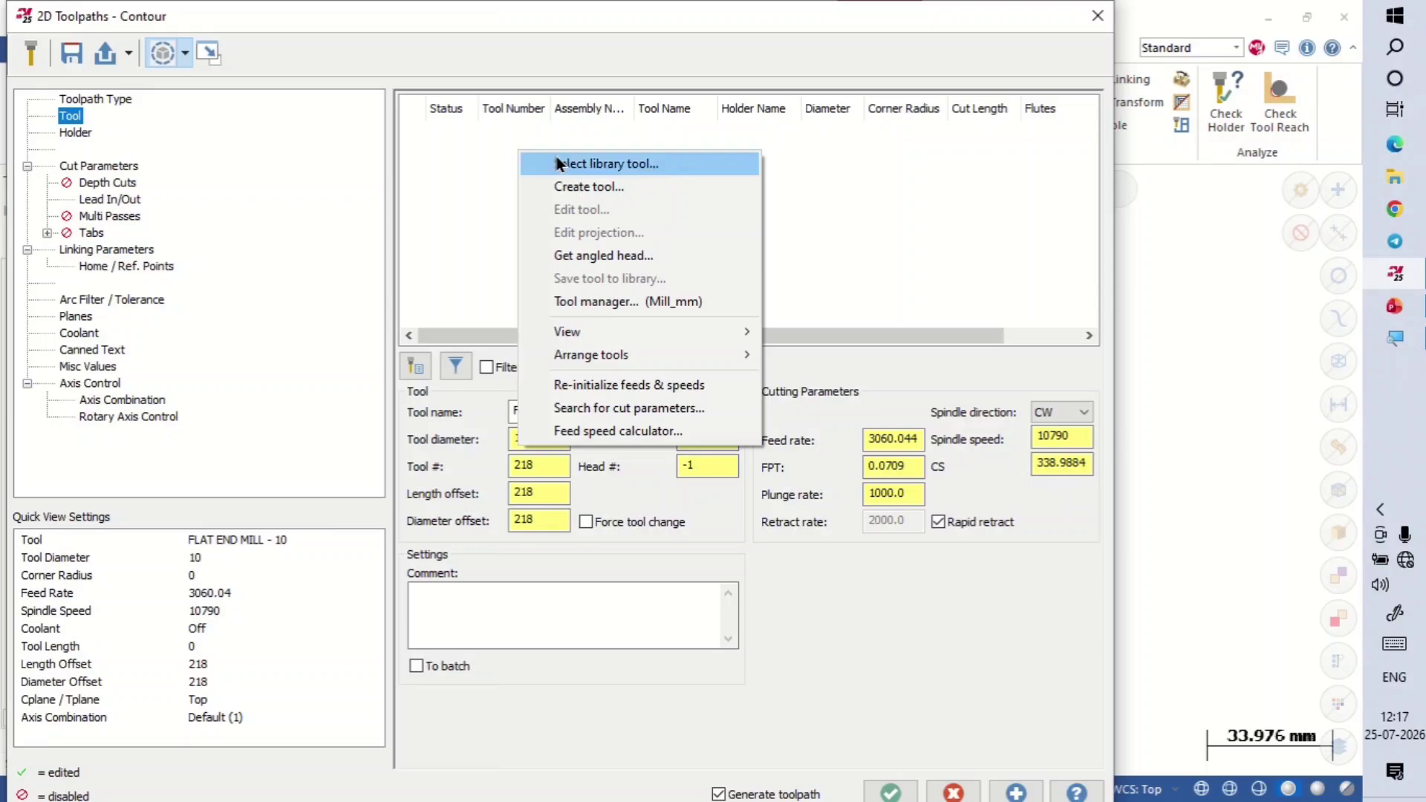
pyautogui.click(582, 190)
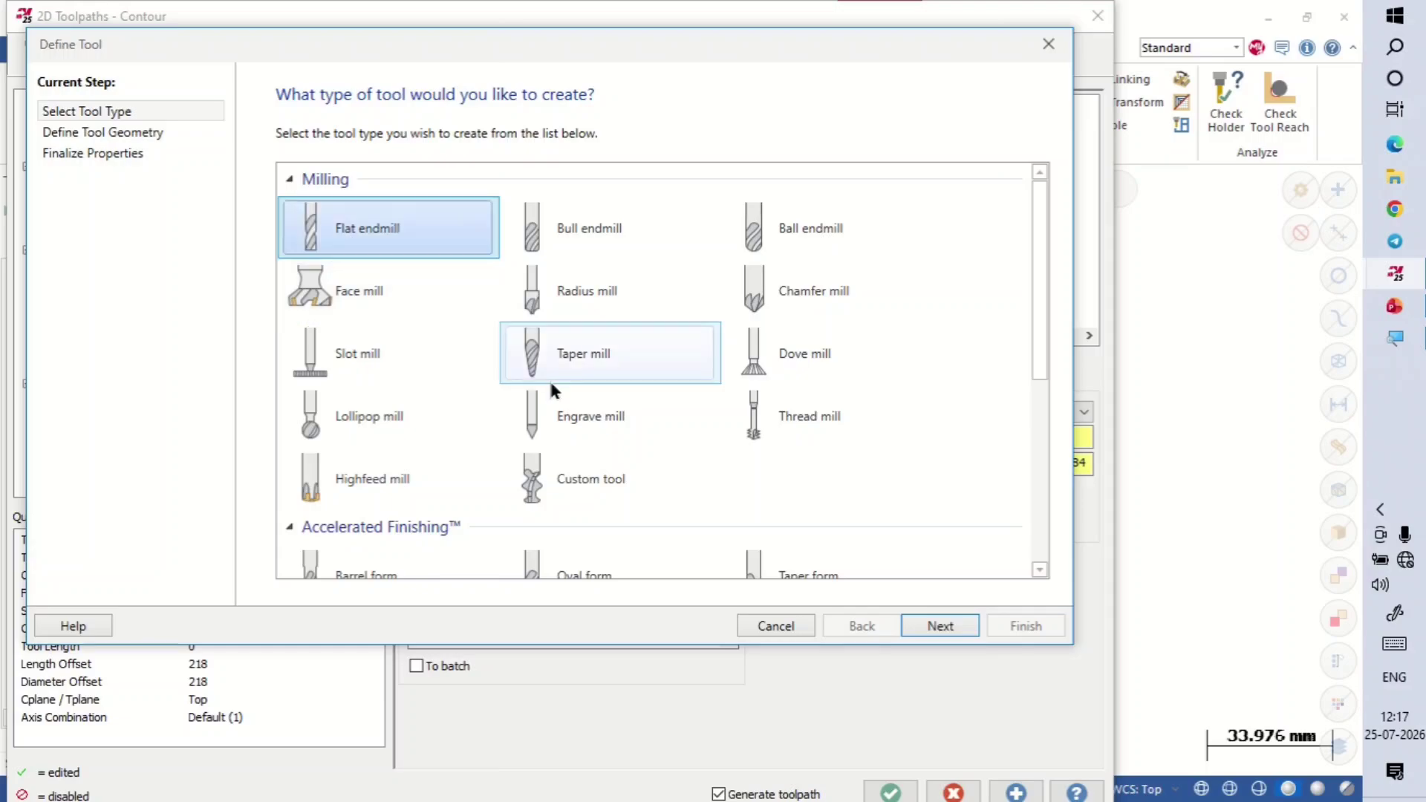
pyautogui.click(941, 628)
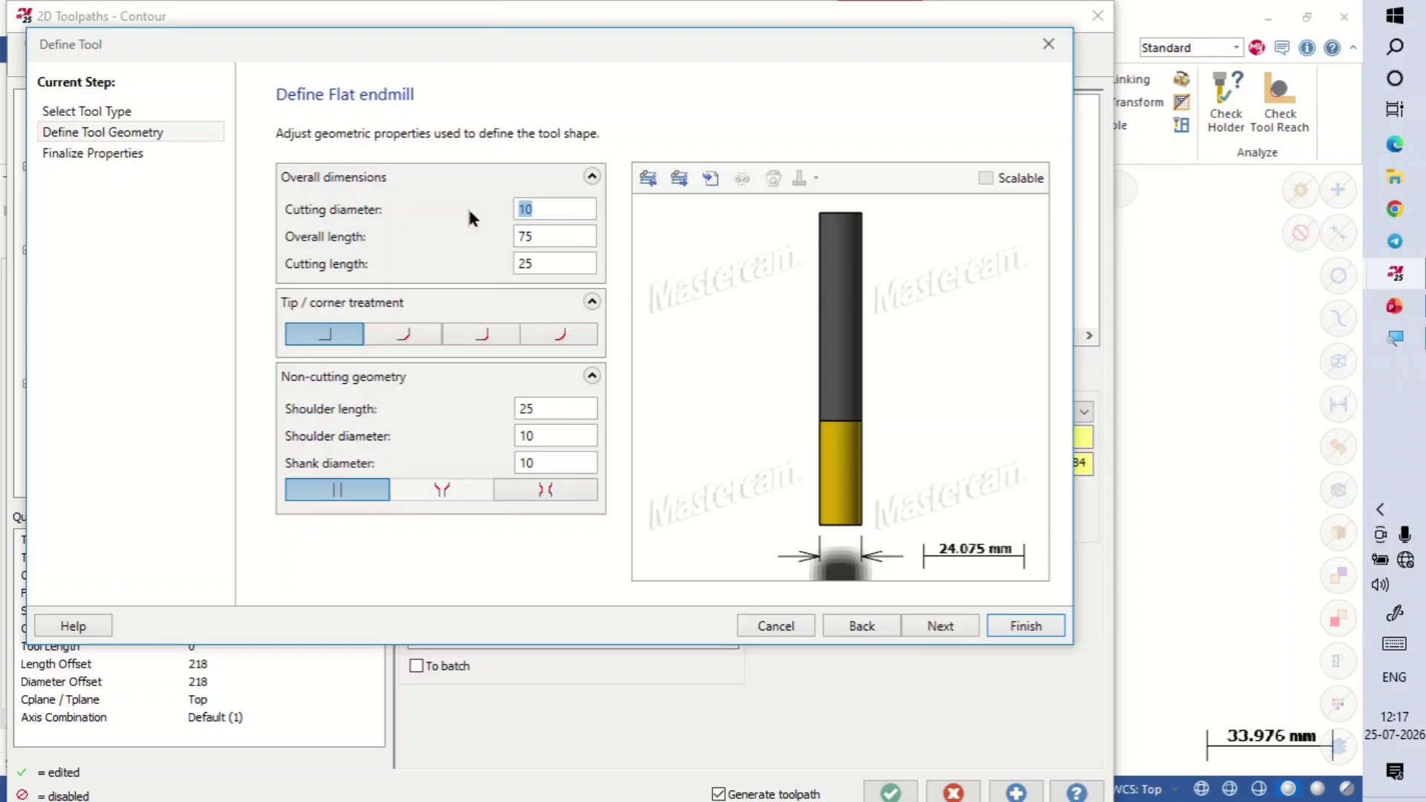
pyautogui.write('18')
pyautogui.click(551, 234)
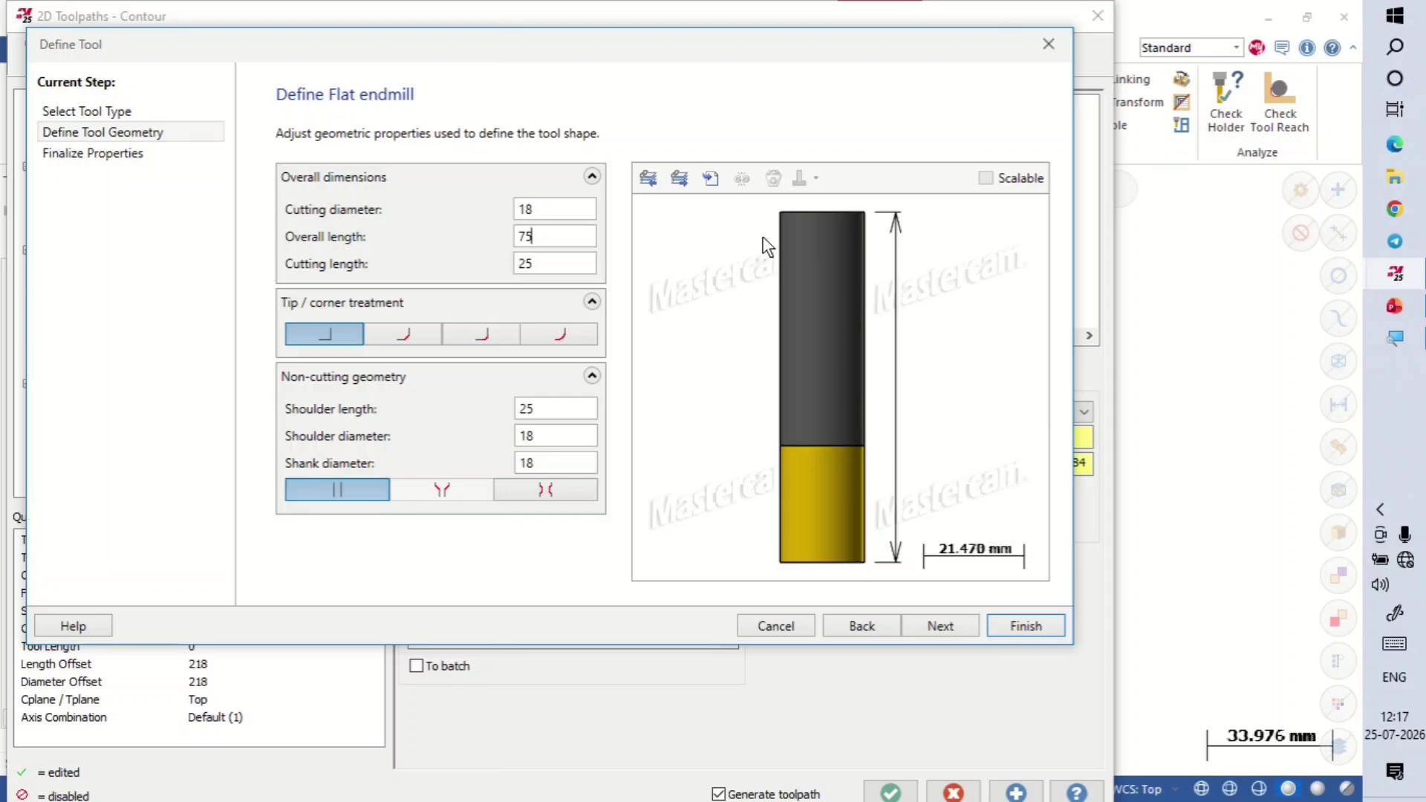
# Review the endmill's cutting length, shoulder length, shoulder diameter, shank diameter and cutting diameter in the tool preview.
pyautogui.click(572, 266)
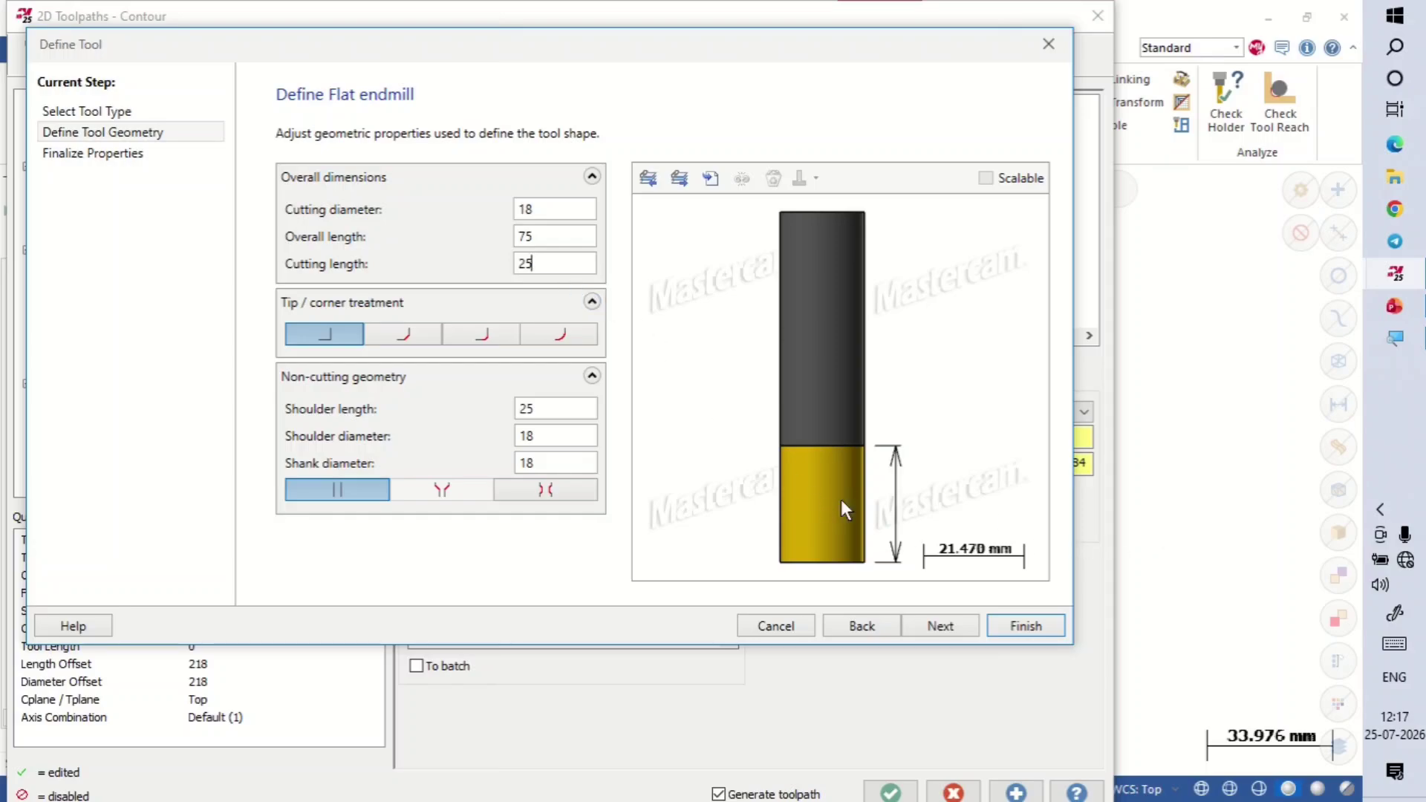
pyautogui.click(556, 405)
pyautogui.click(557, 435)
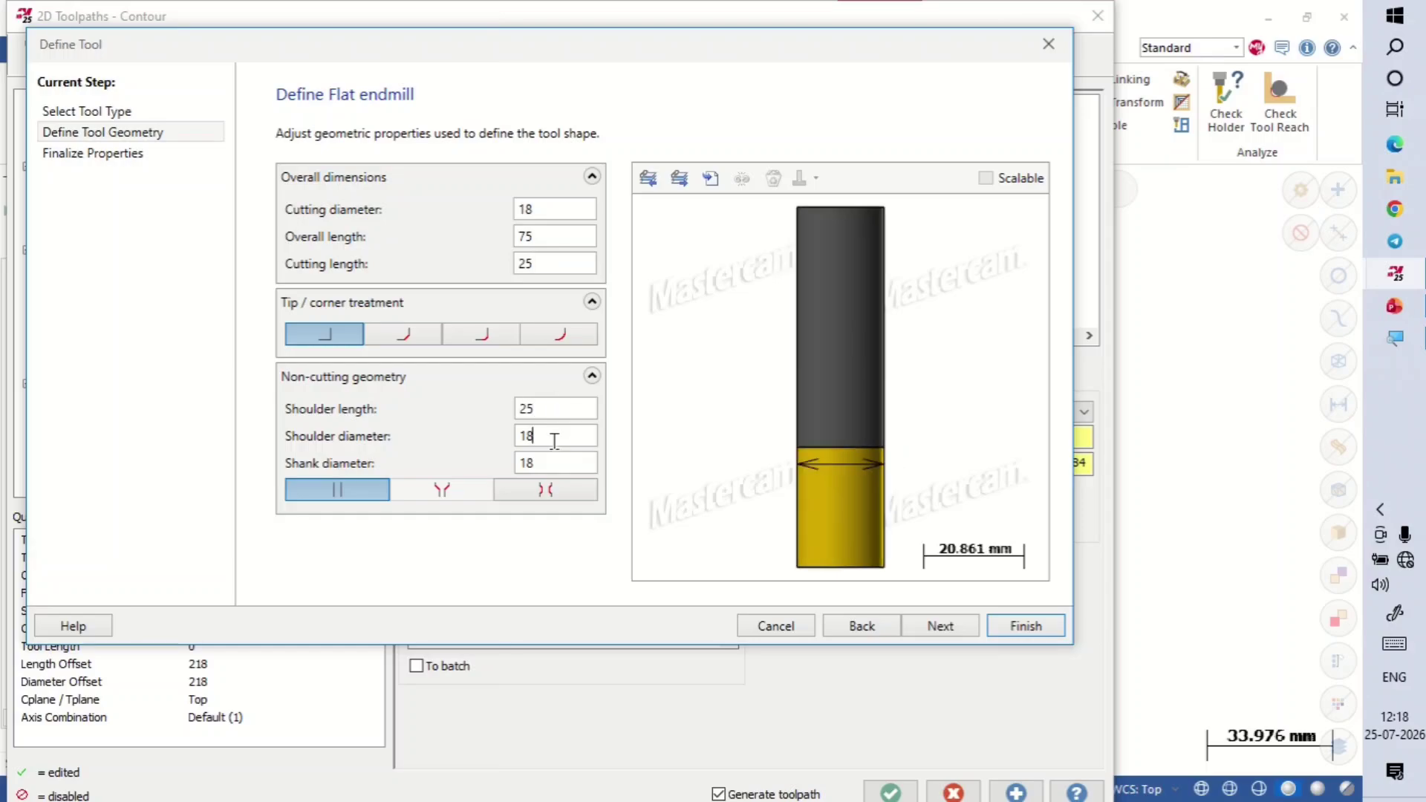
pyautogui.click(557, 460)
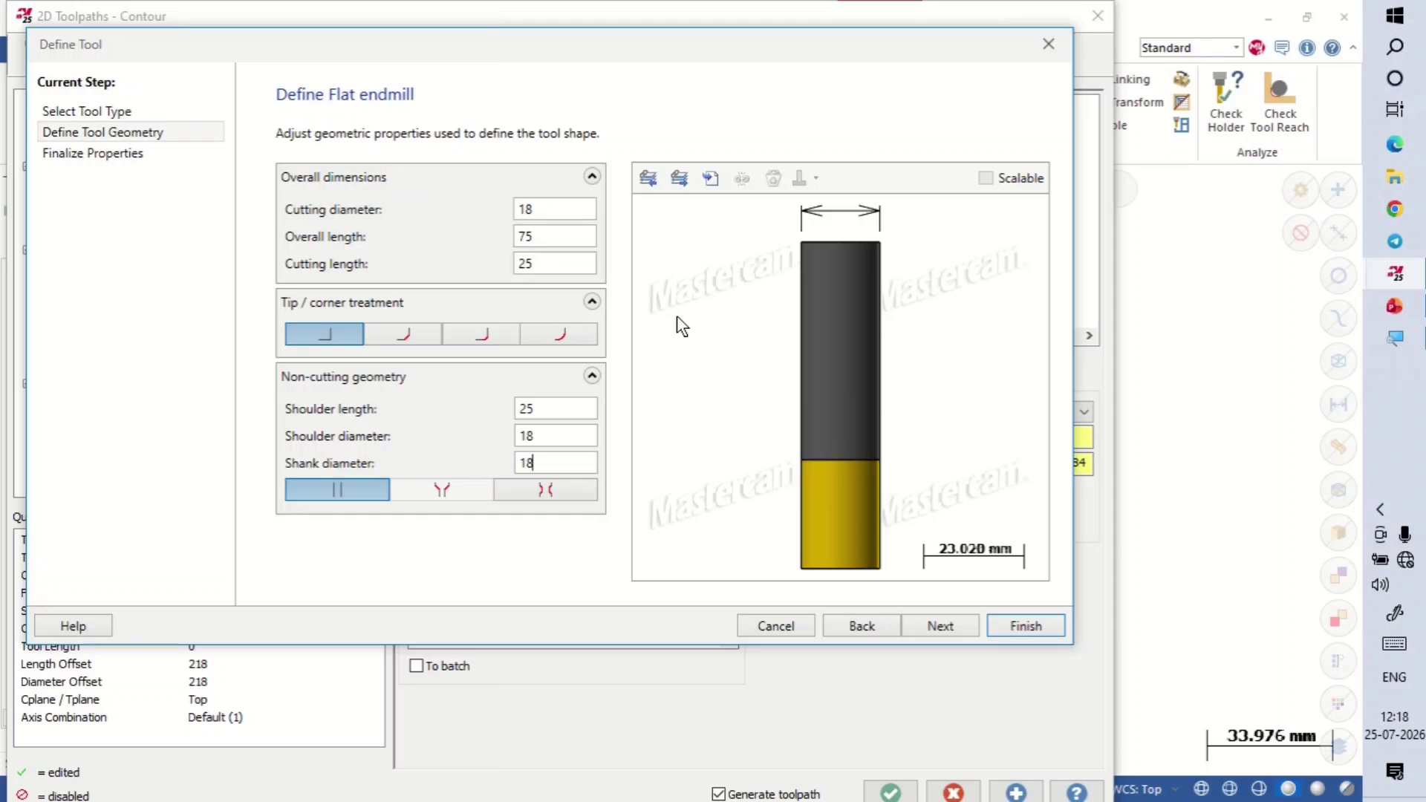
pyautogui.click(555, 215)
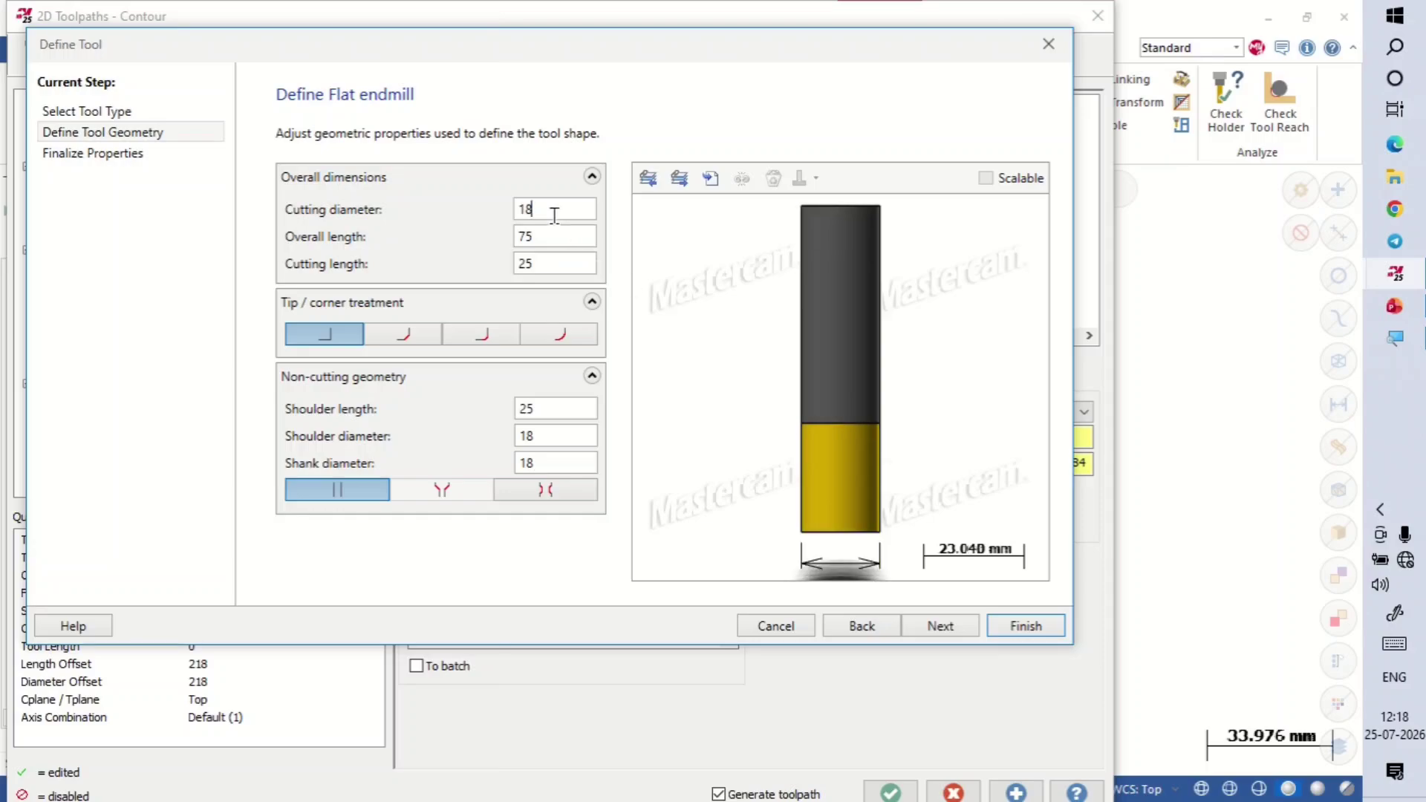
pyautogui.click(545, 271)
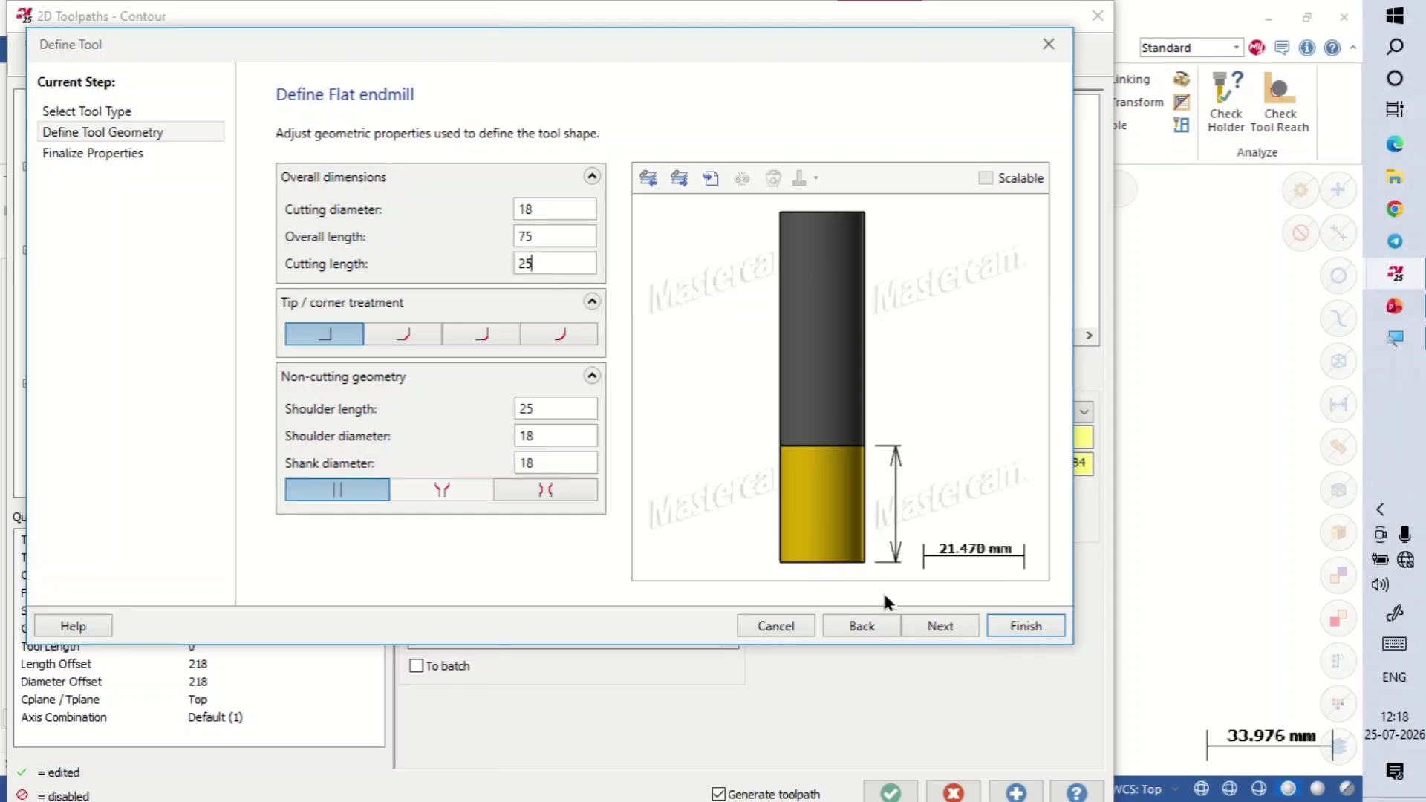
# Proceed to the endmill's final properties, go through the tool number and offsets, and set the feed rate to 1200.
pyautogui.click(921, 627)
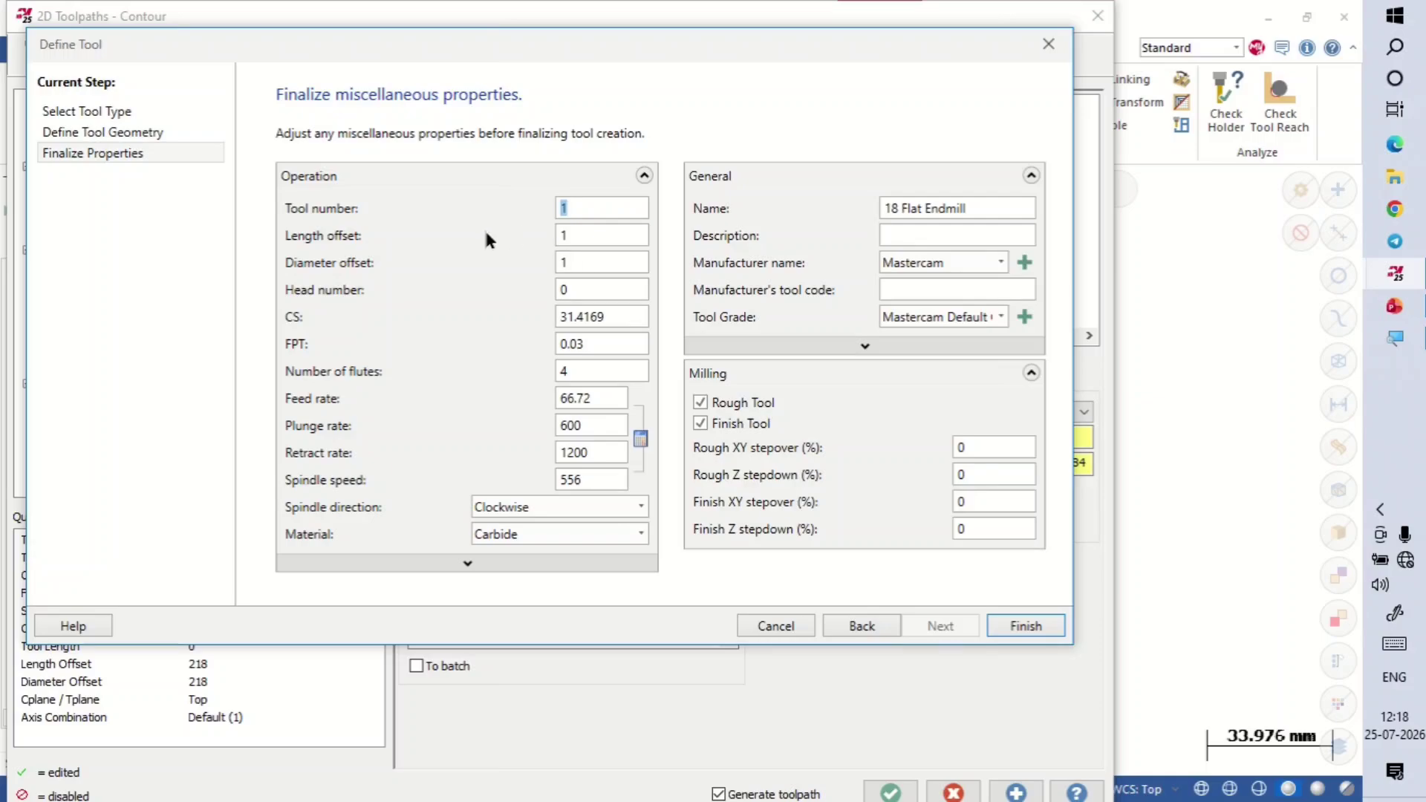
pyautogui.click(583, 209)
pyautogui.click(582, 238)
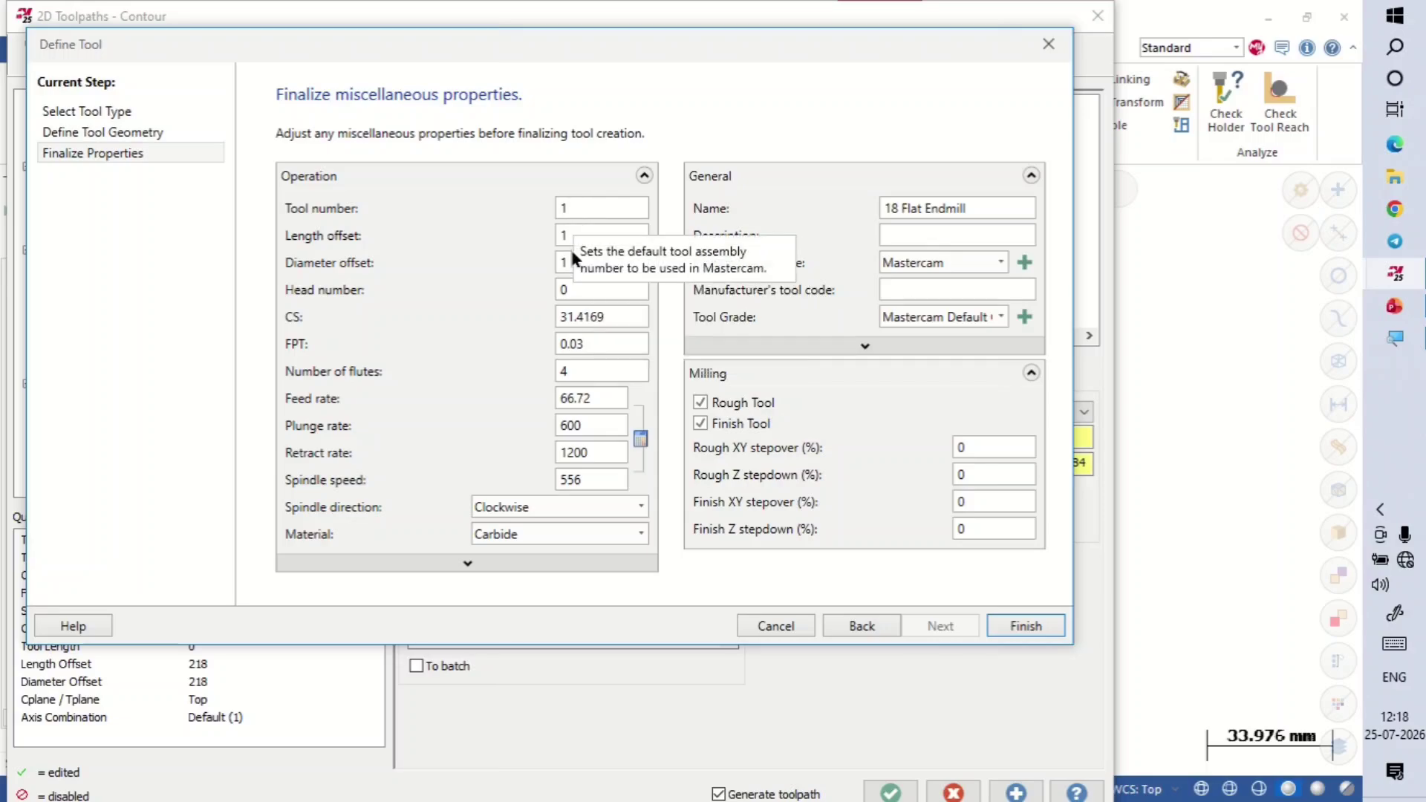
pyautogui.click(576, 286)
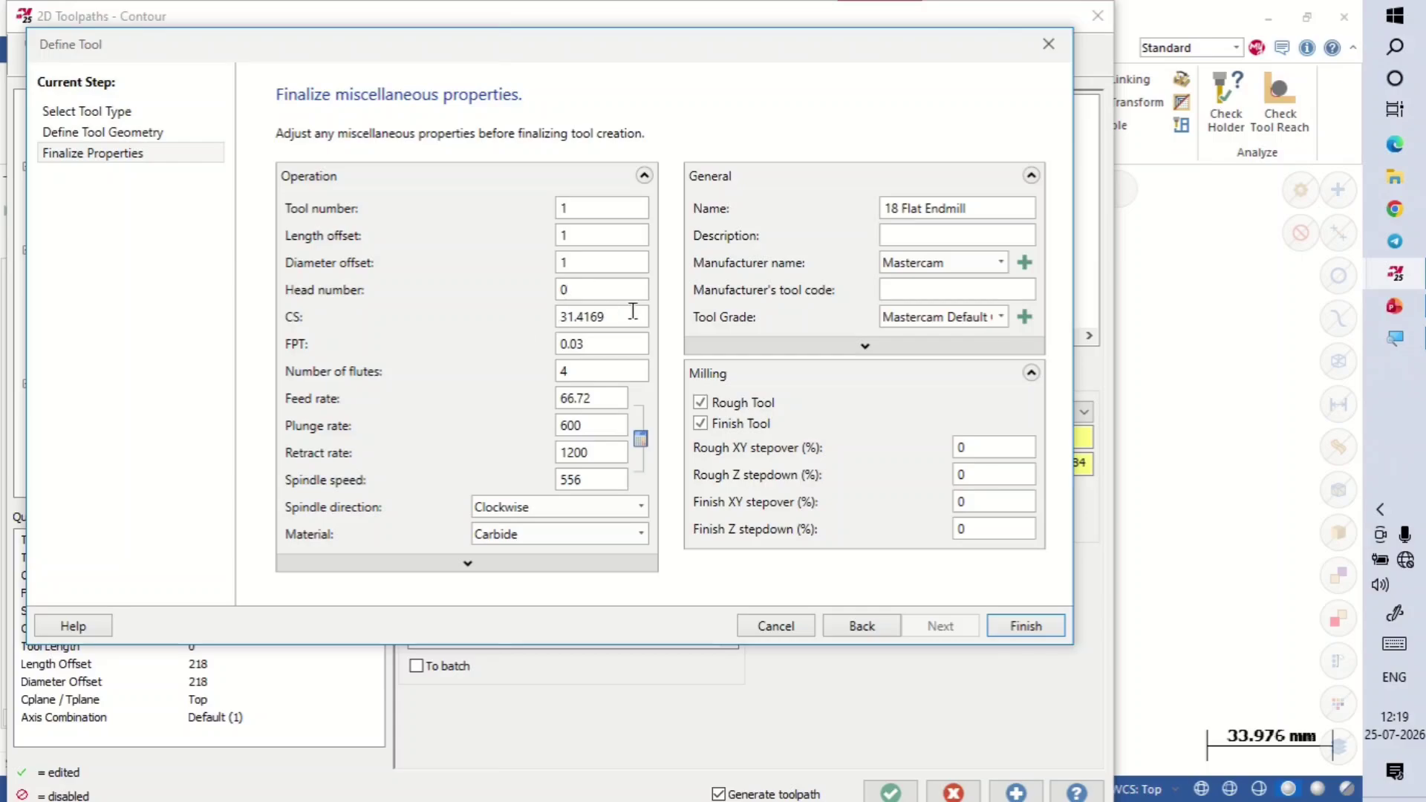
pyautogui.click(631, 312)
pyautogui.click(596, 370)
pyautogui.press('Tab')
pyautogui.write('1200')
# Set the endmill's spindle speed to 2200 and finish creating the tool.
pyautogui.click(601, 419)
pyautogui.click(601, 453)
pyautogui.moveTo(592, 478); pyautogui.dragTo(505, 486)
pyautogui.write('2200')
pyautogui.click(591, 395)
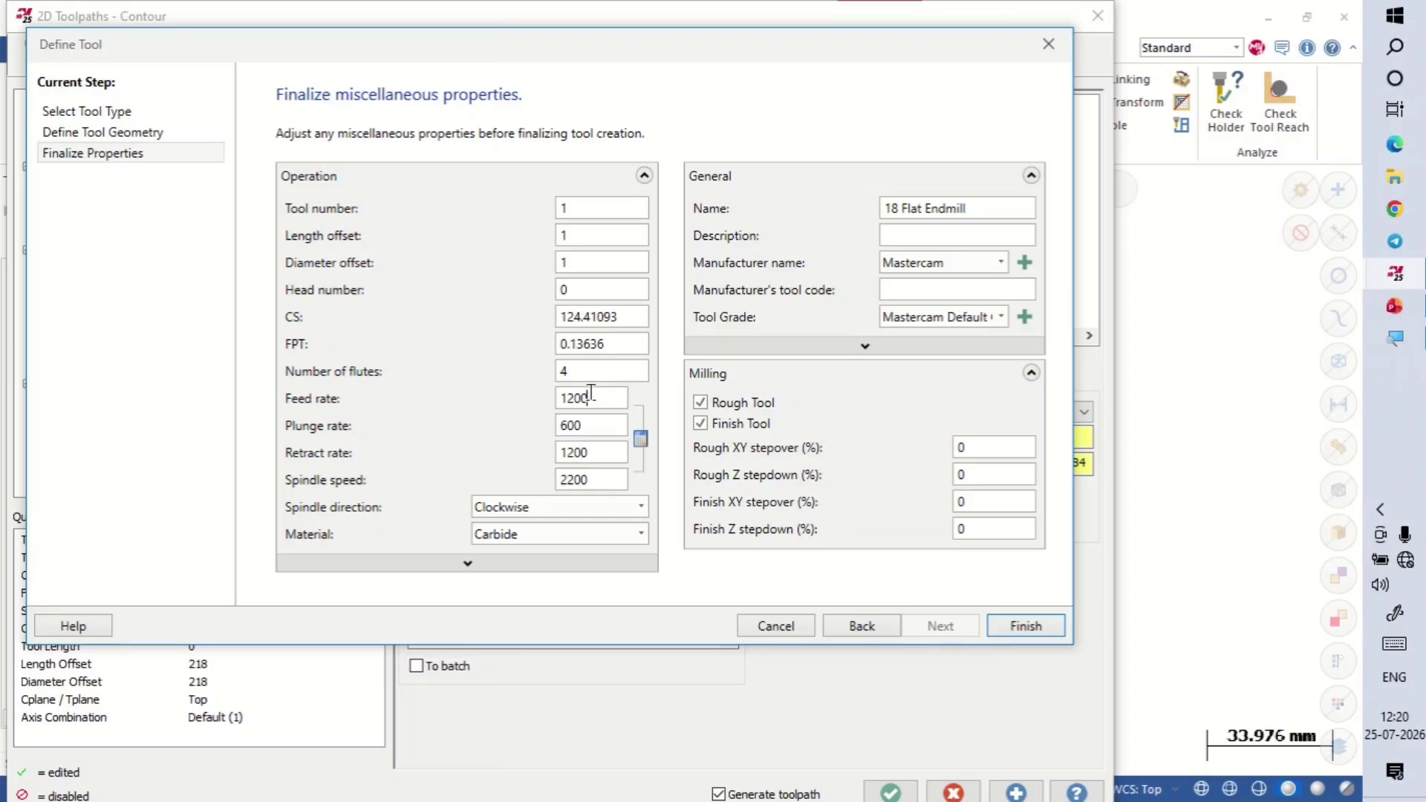
pyautogui.click(591, 479)
pyautogui.click(1023, 626)
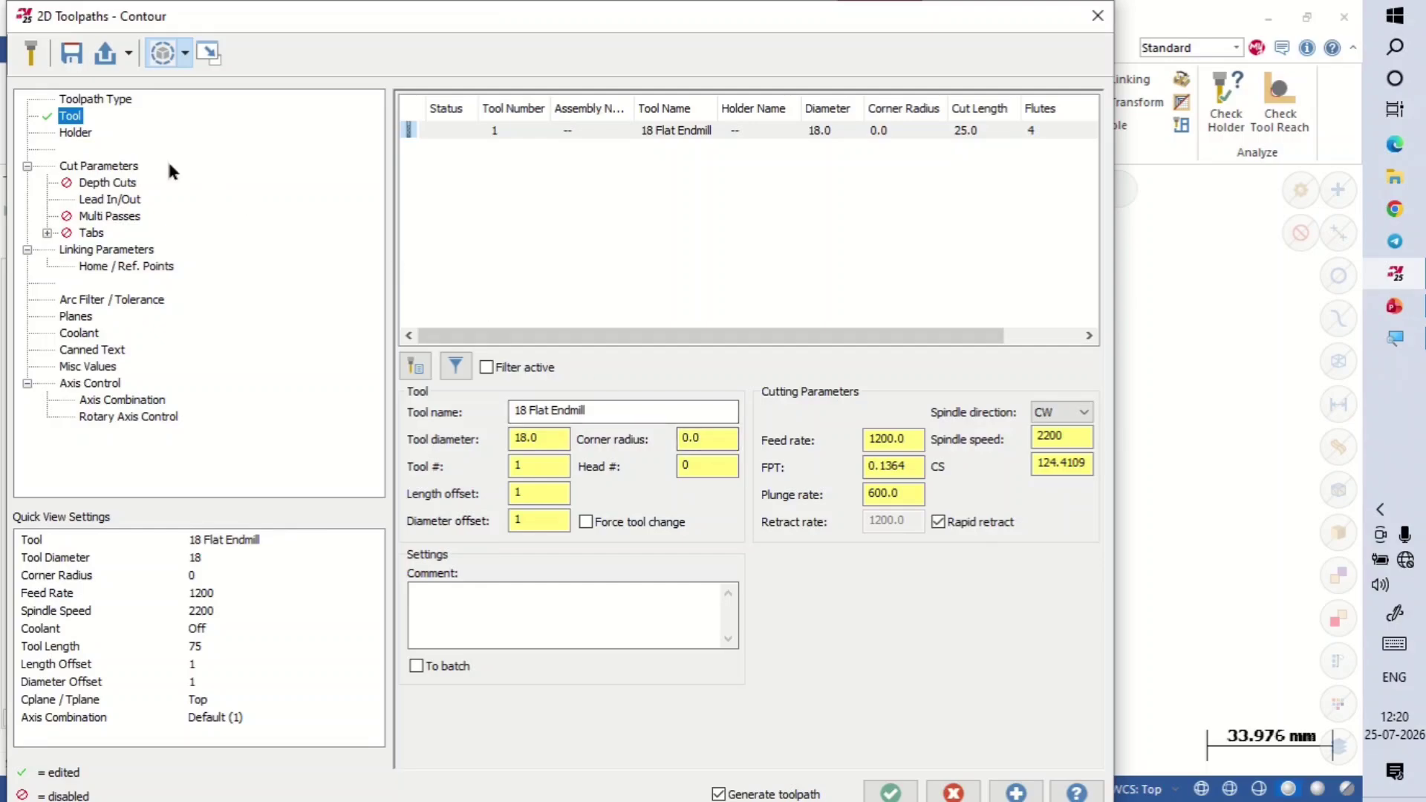
# Review the compensation types in the cut parameters, try the Right compensation direction and return it to Left.
pyautogui.click(95, 166)
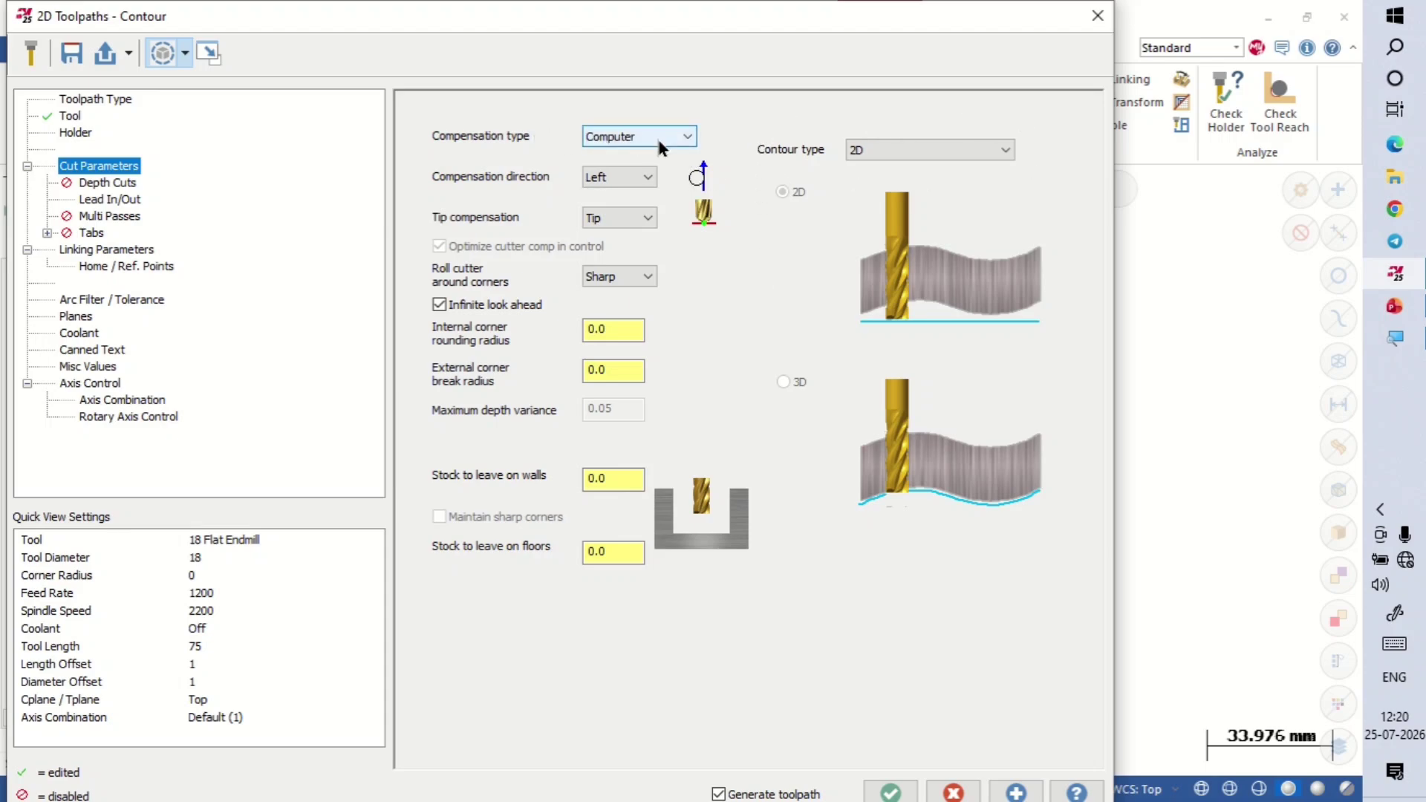
pyautogui.click(687, 138)
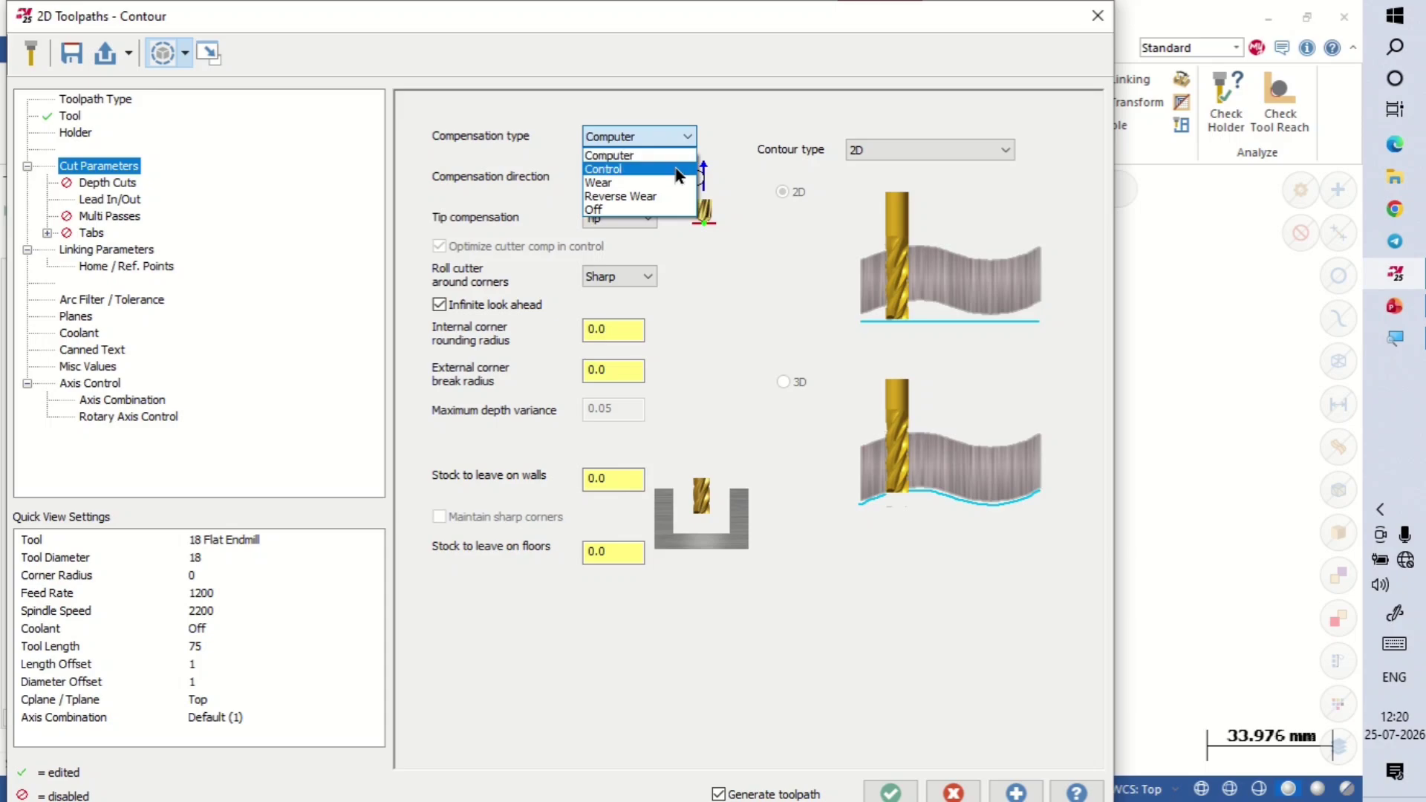
pyautogui.click(697, 261)
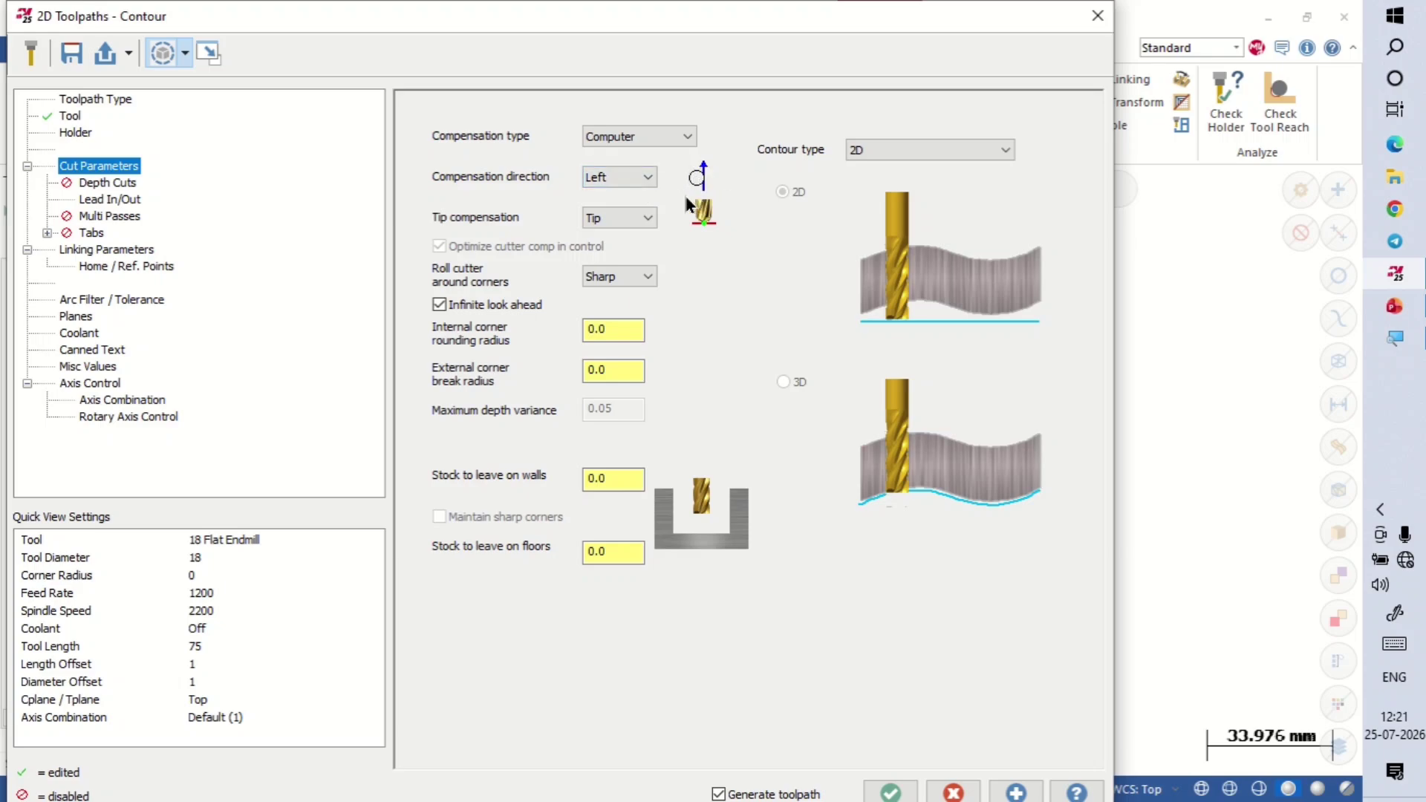
pyautogui.click(639, 178)
pyautogui.click(620, 210)
pyautogui.click(637, 178)
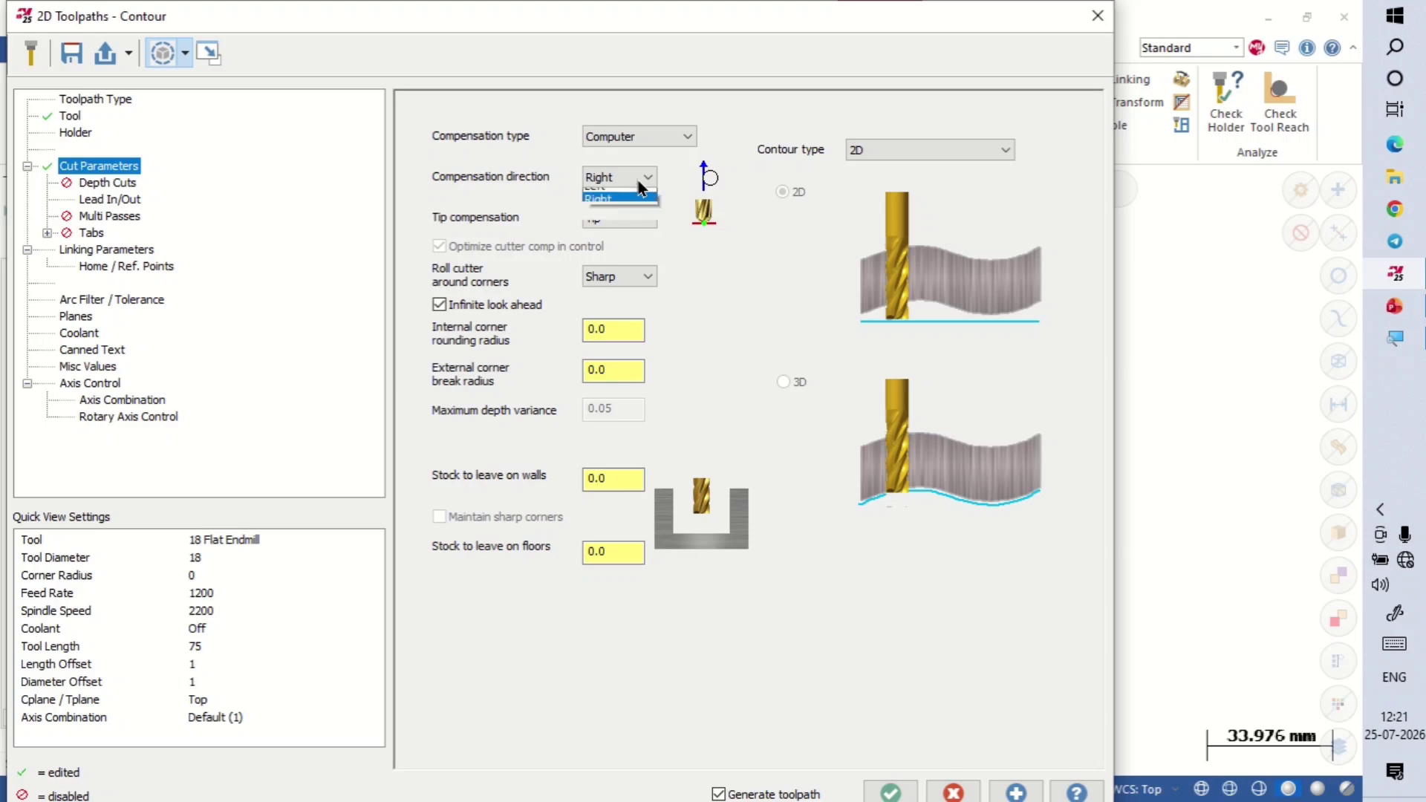
pyautogui.click(620, 195)
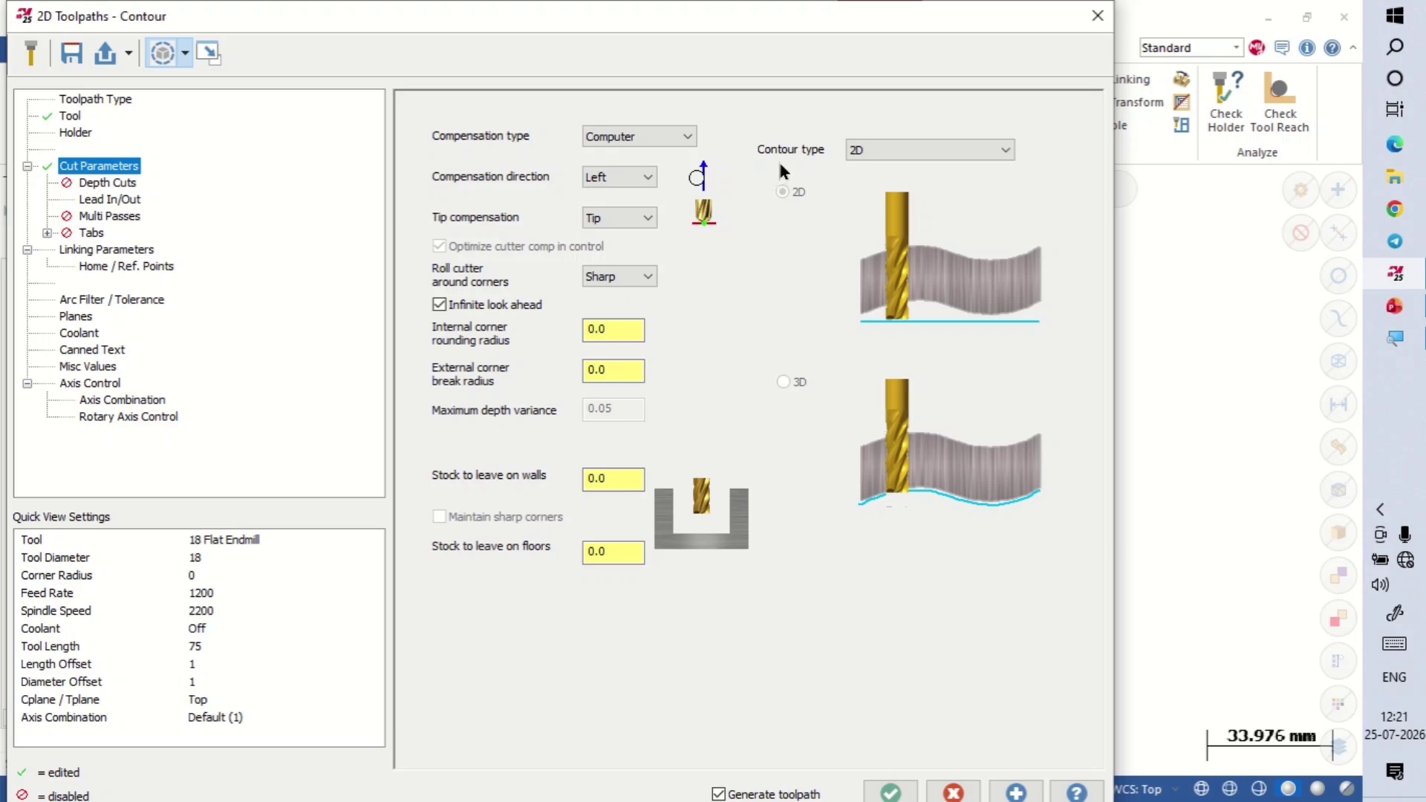
# Try the Ramp contour type and return the contour type to 2D.
pyautogui.click(888, 149)
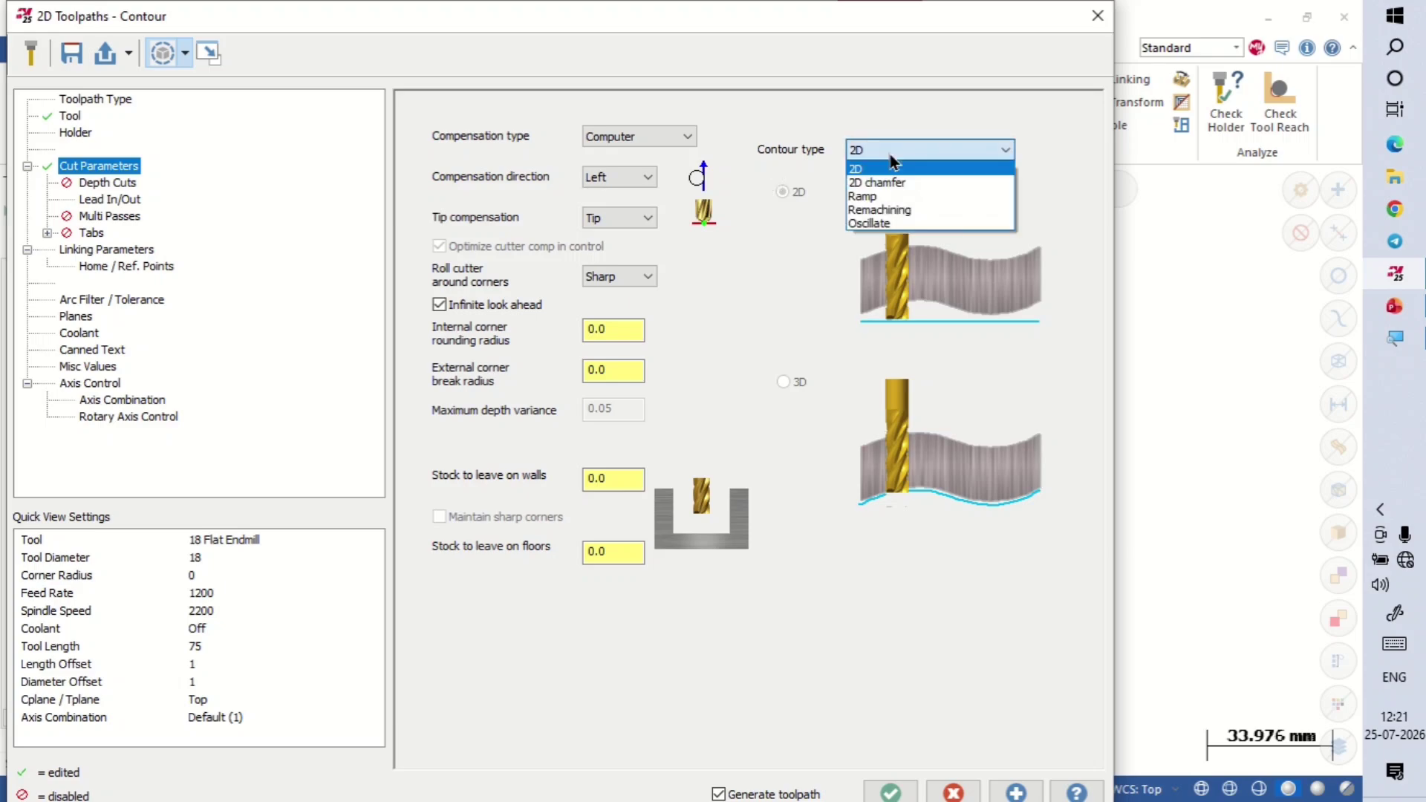
pyautogui.click(897, 198)
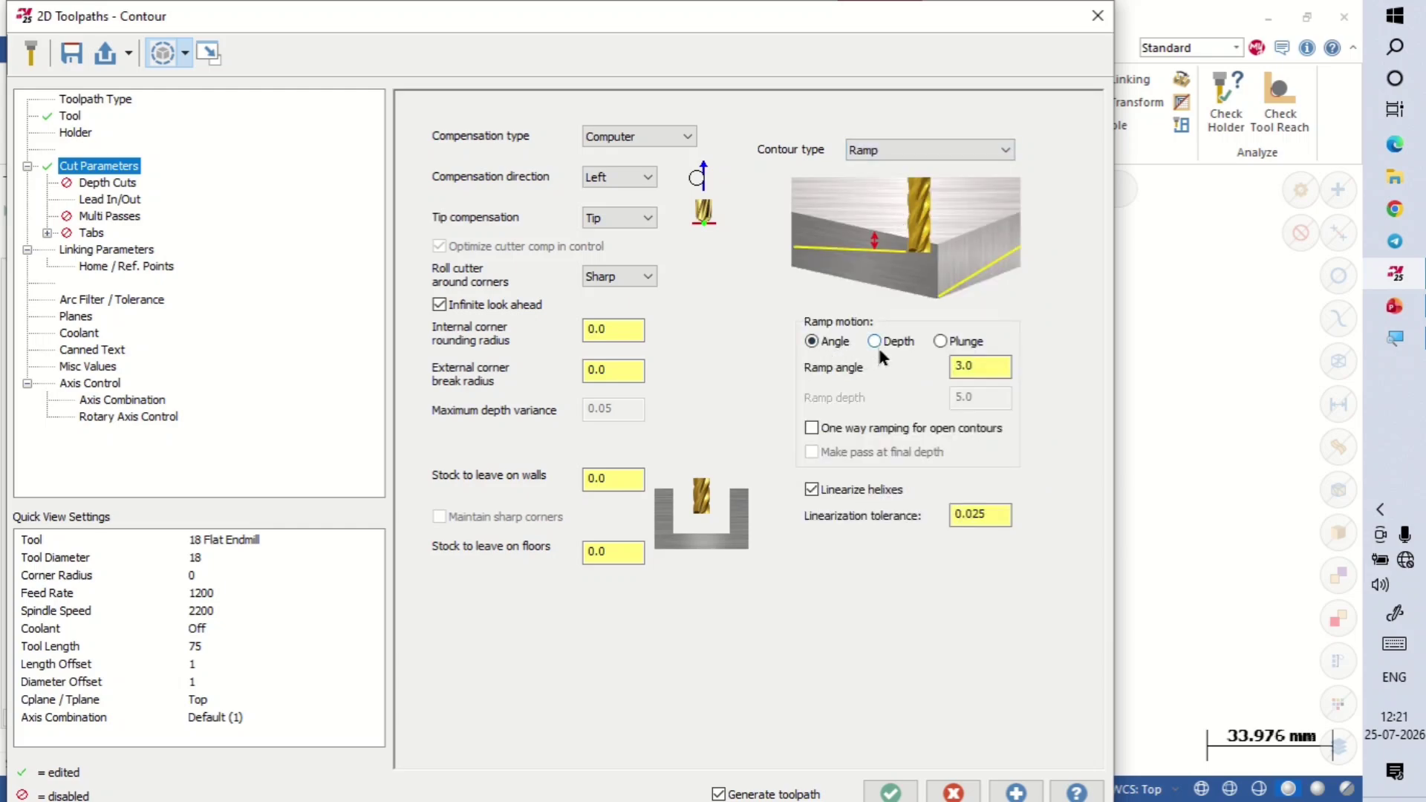
pyautogui.click(853, 153)
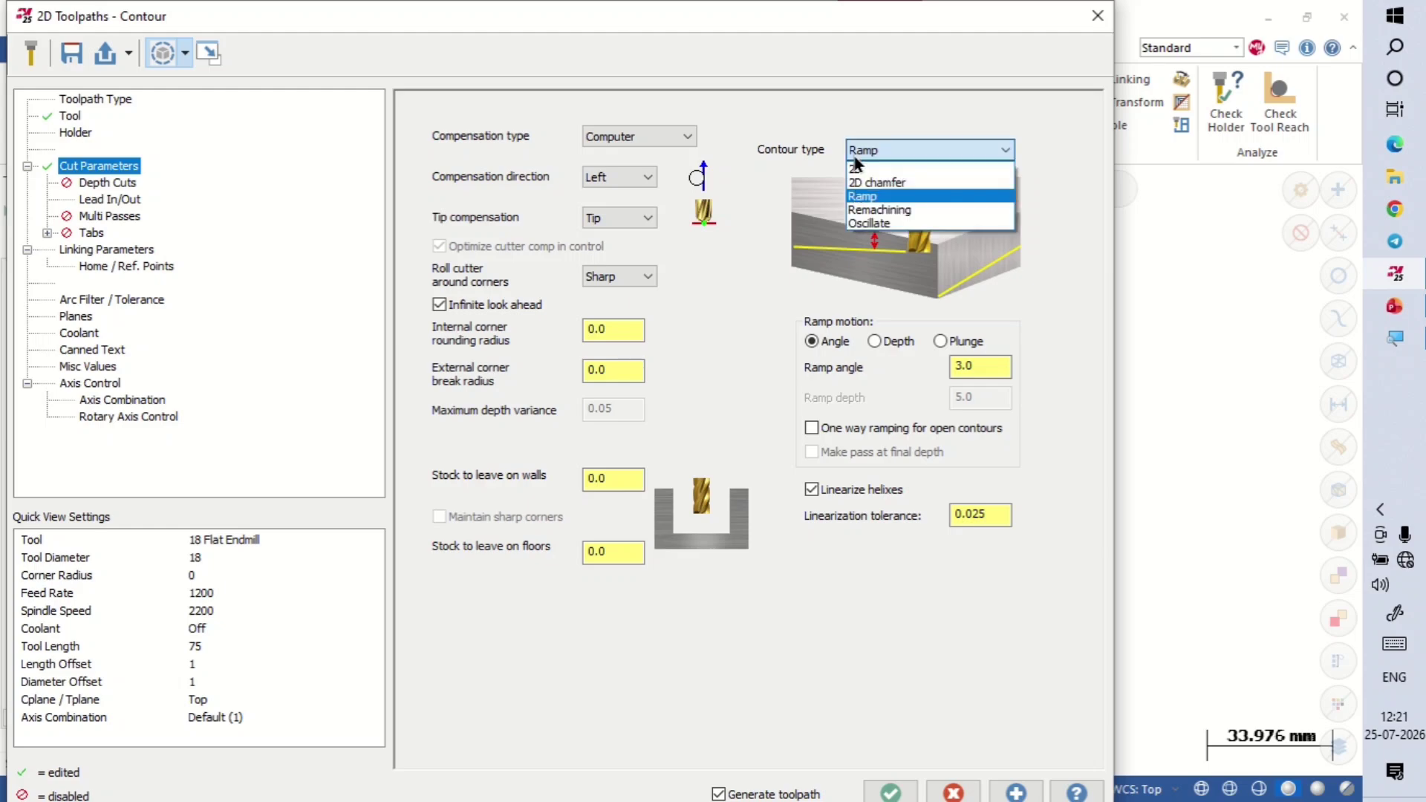
pyautogui.click(856, 168)
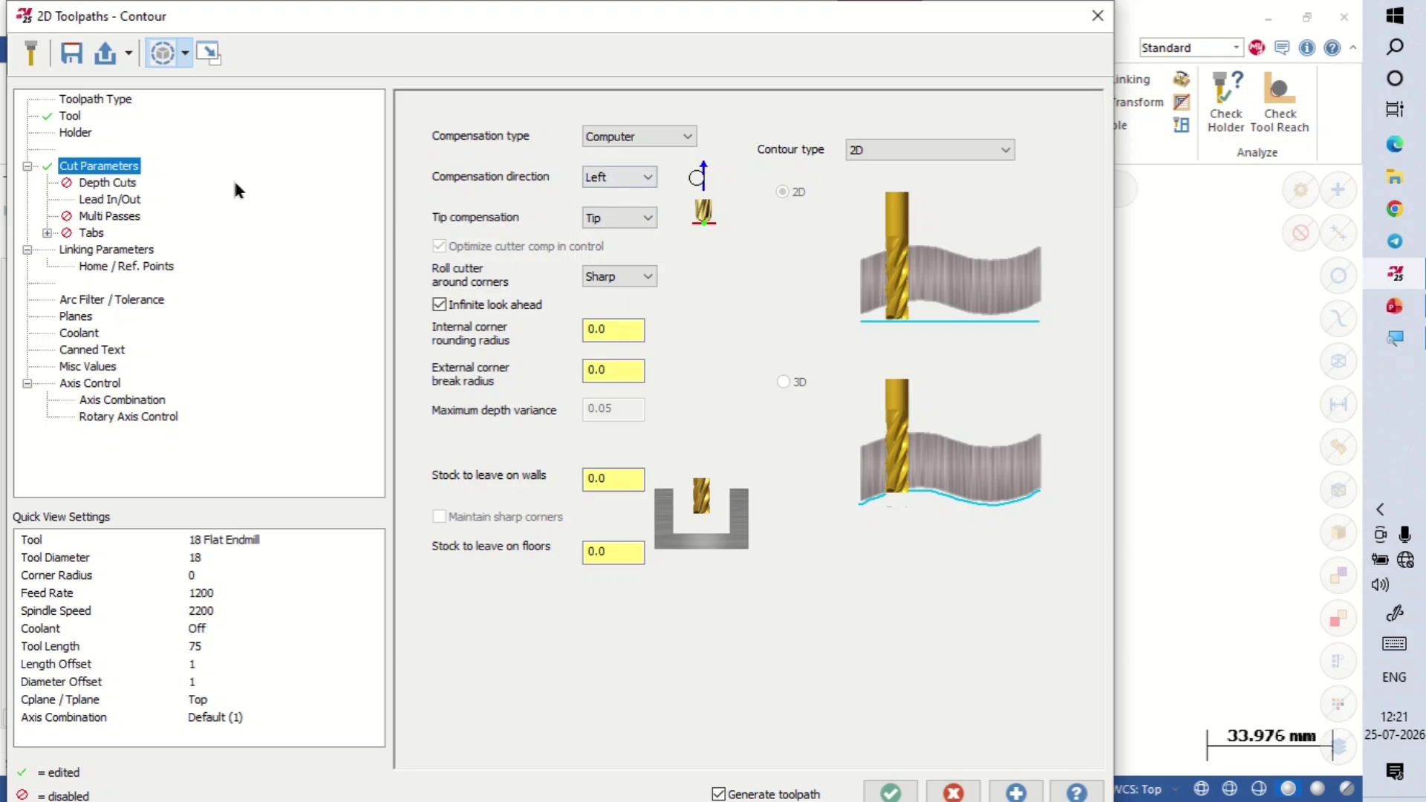
# Enable depth cuts for the contour and set the maximum rough step to 0.5.
pyautogui.click(108, 182)
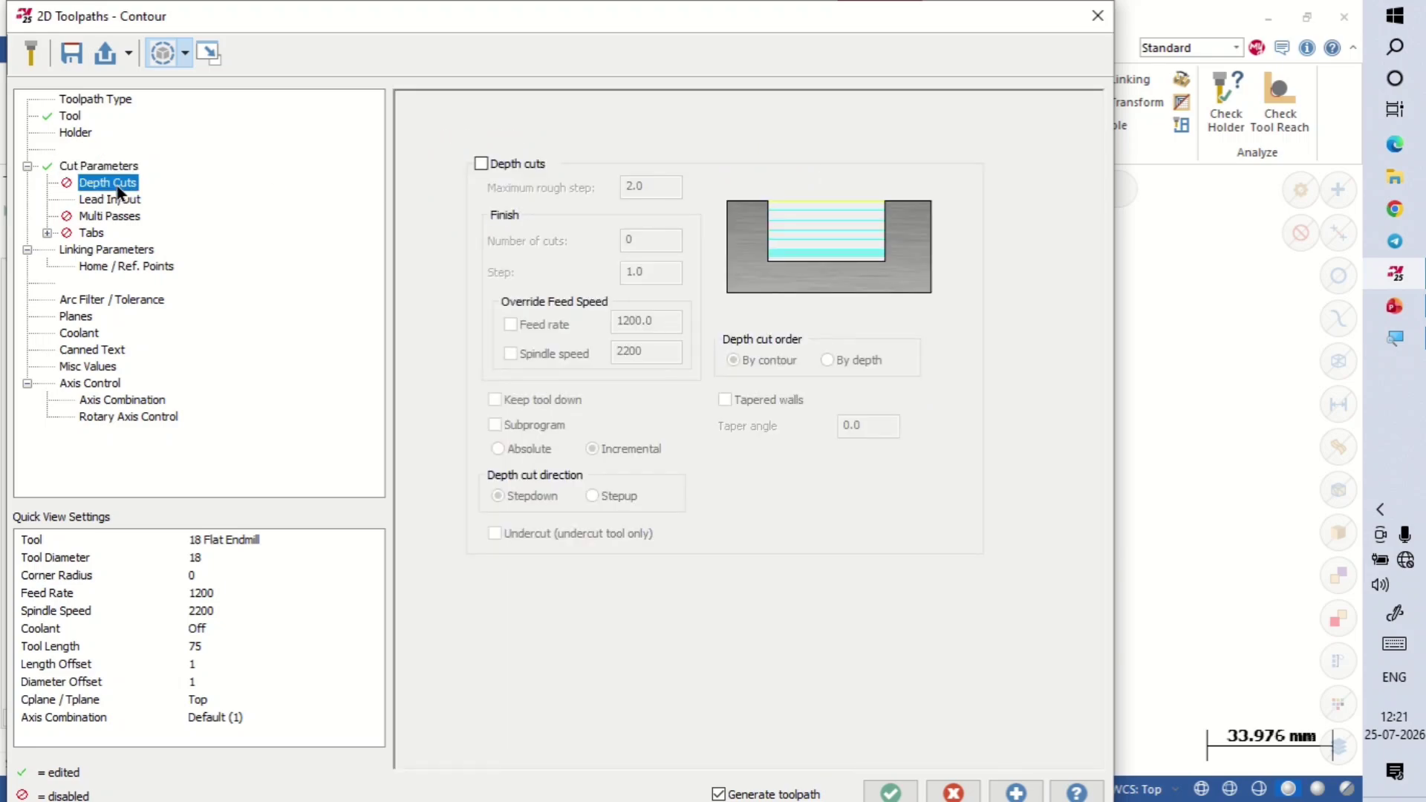
pyautogui.click(480, 165)
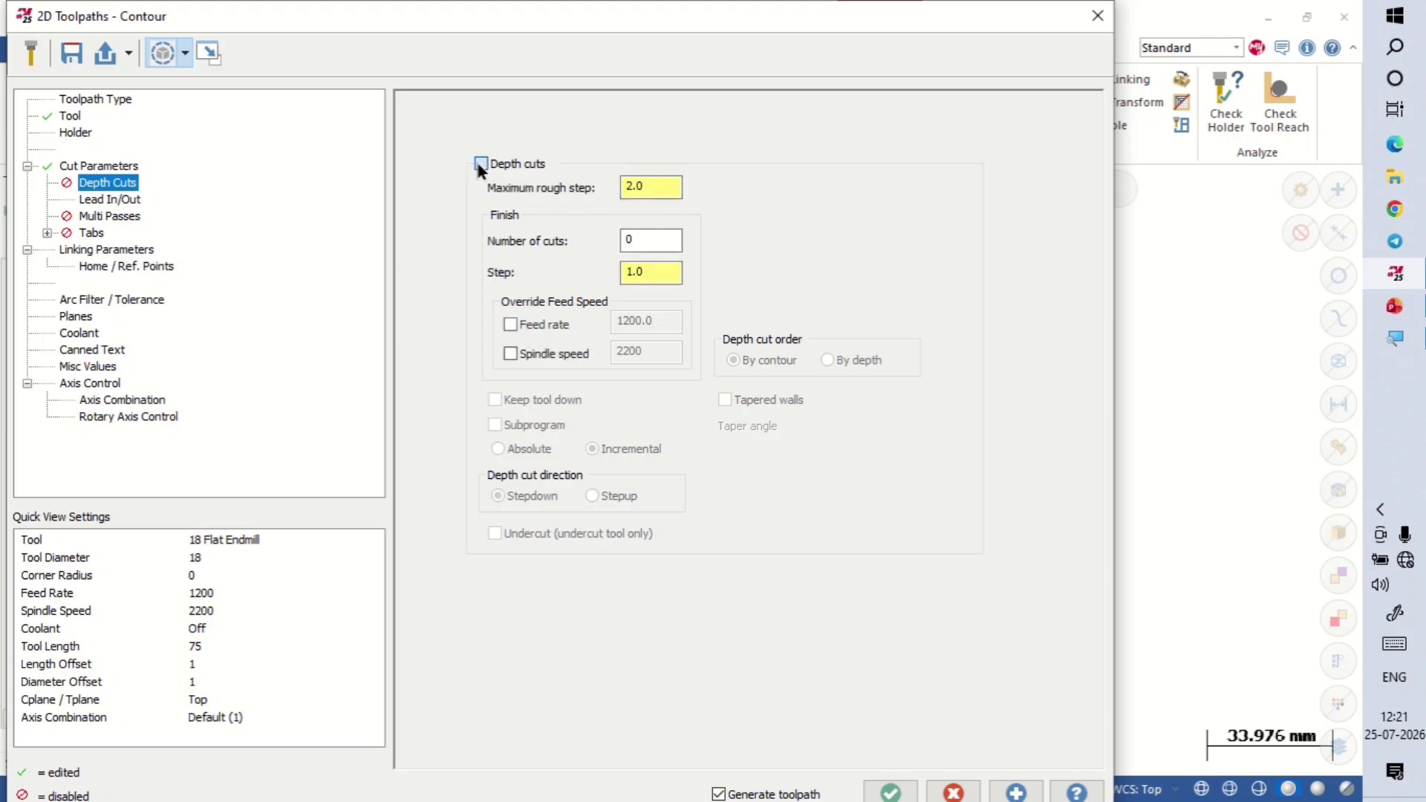
pyautogui.doubleClick(641, 192)
pyautogui.write('0.')
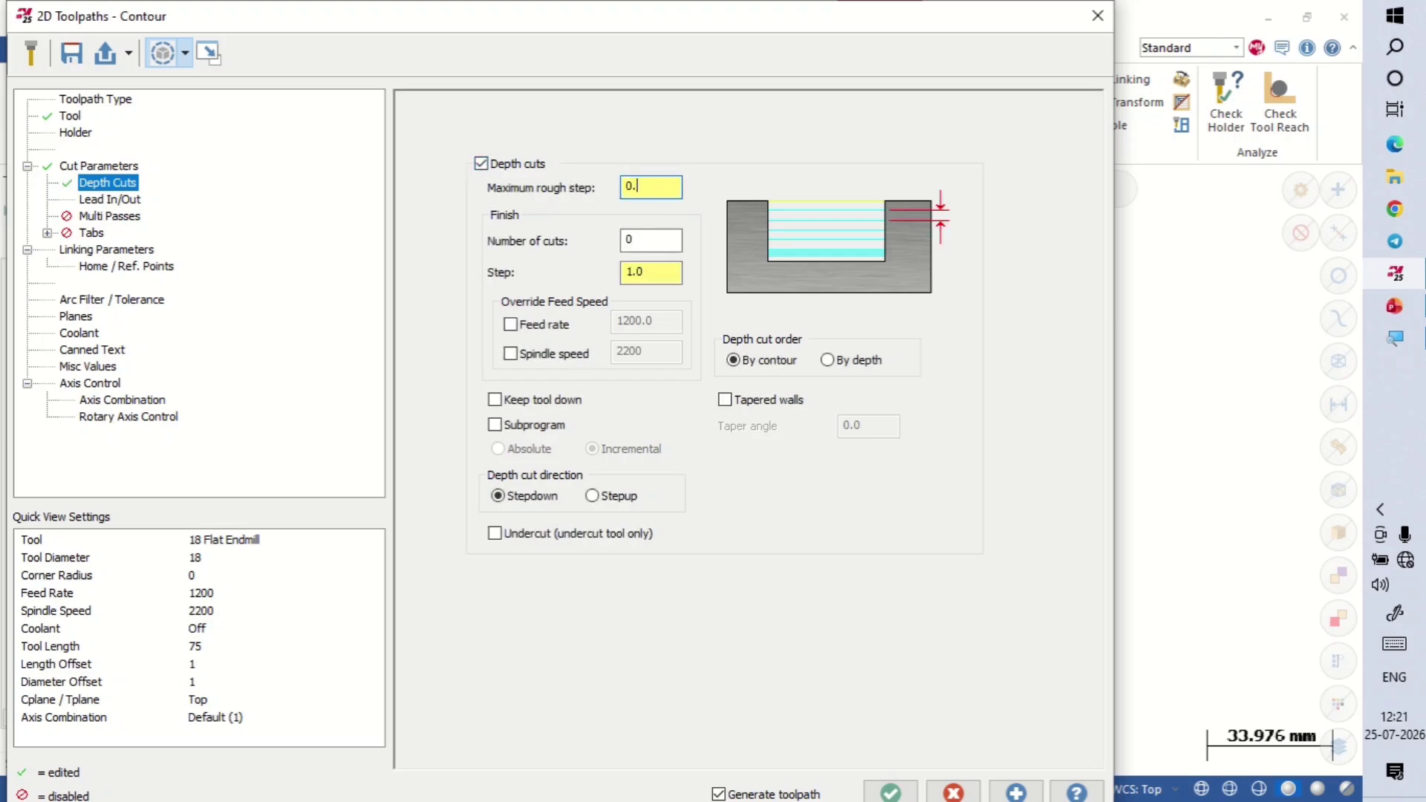
pyautogui.write('5')
pyautogui.press('Tab')
# Set the depth cuts' finish step to 0 and turn on the option to keep the tool down.
pyautogui.press('Tab')
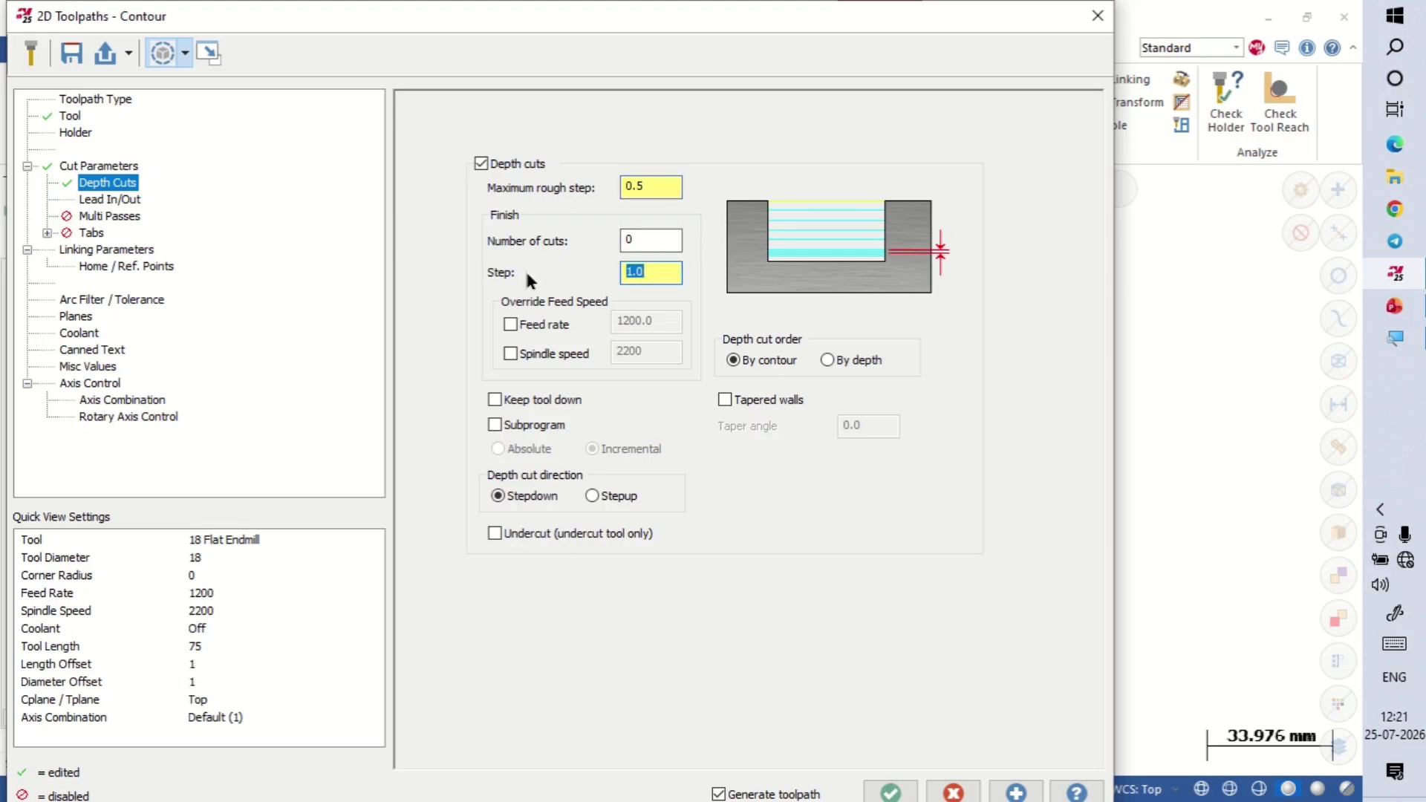
pyautogui.write('0')
pyautogui.click(651, 239)
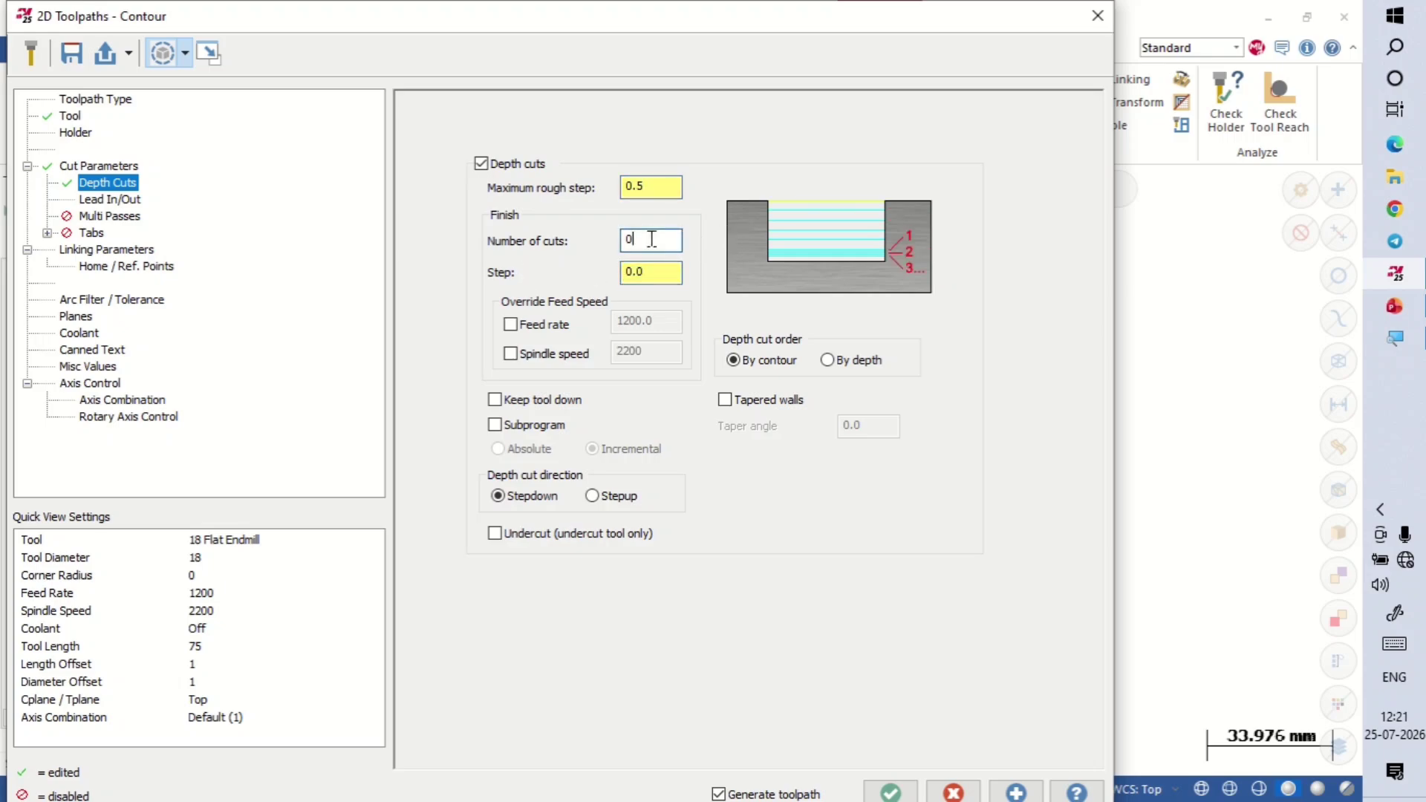
pyautogui.click(494, 402)
# Set the lead-in line length and arc radius to 50% each and copy the entry values to the exit.
pyautogui.click(110, 199)
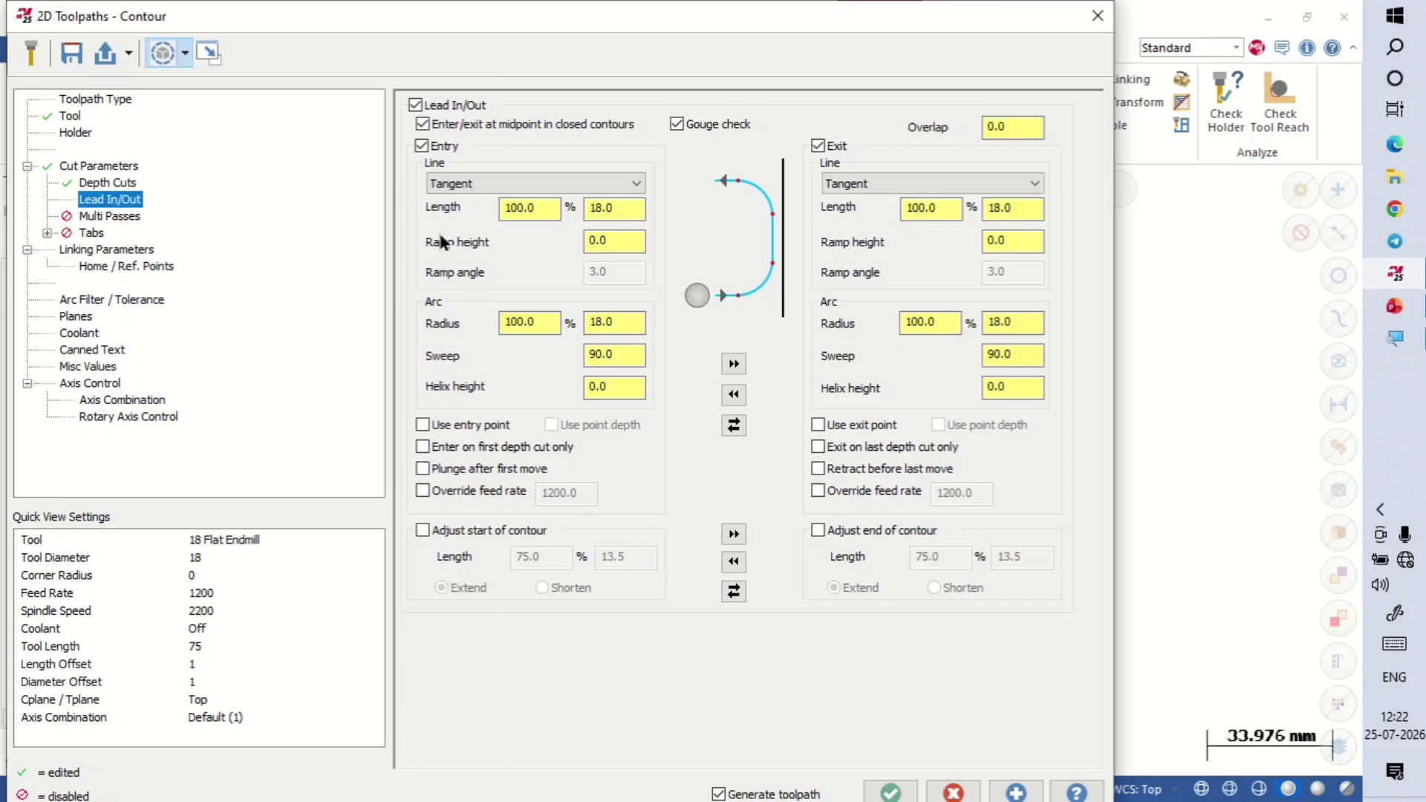
pyautogui.doubleClick(521, 208)
pyautogui.write('50')
pyautogui.click(532, 323)
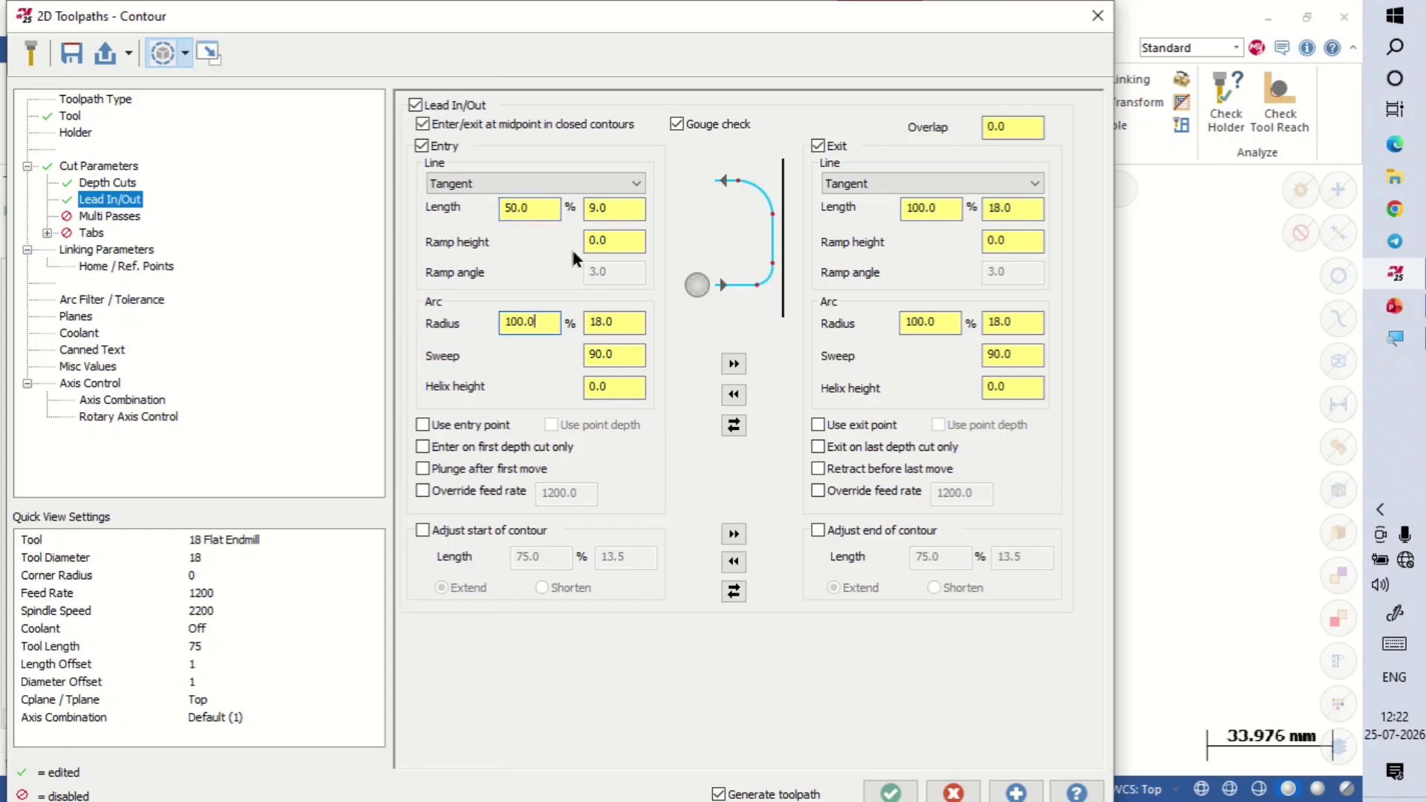
pyautogui.click(595, 211)
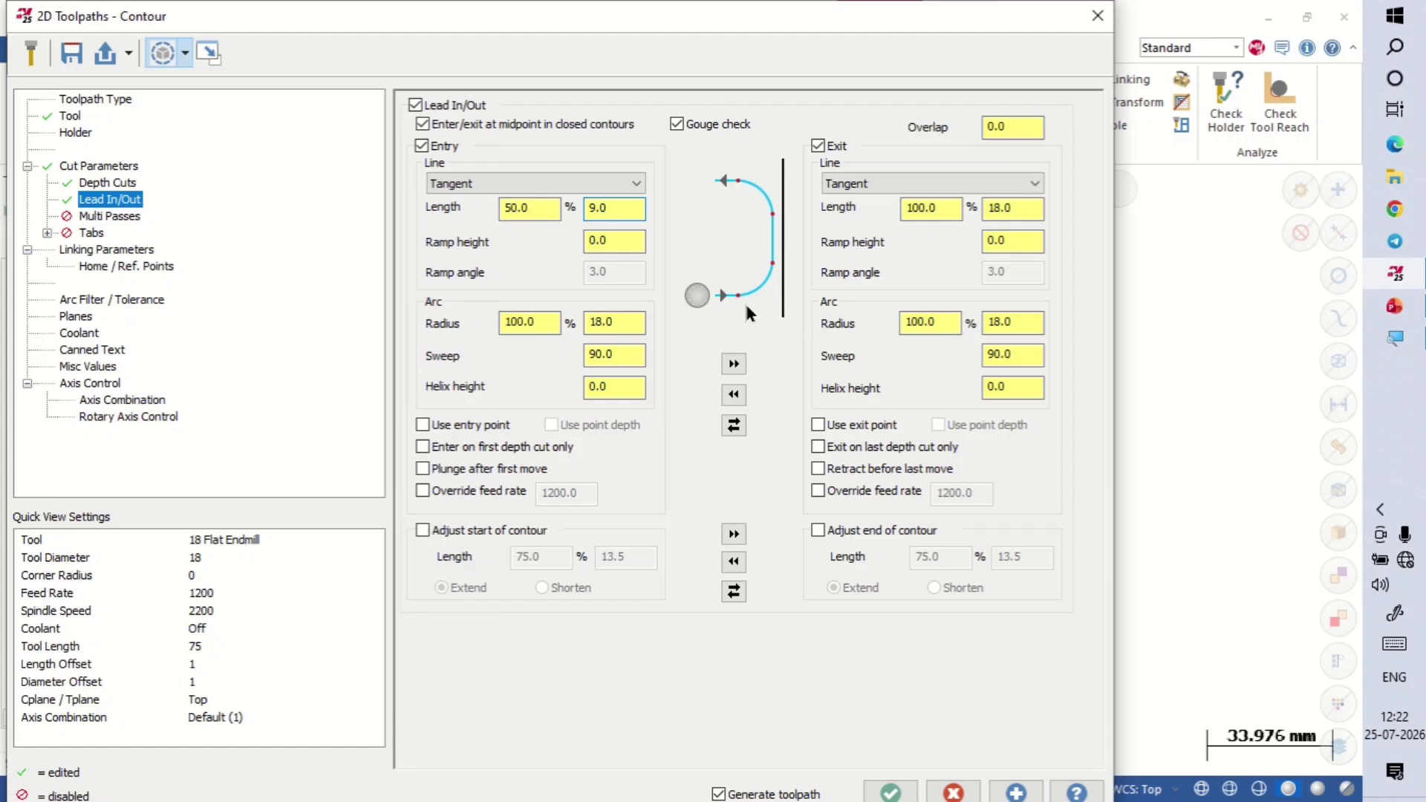
pyautogui.moveTo(558, 322); pyautogui.dragTo(455, 323)
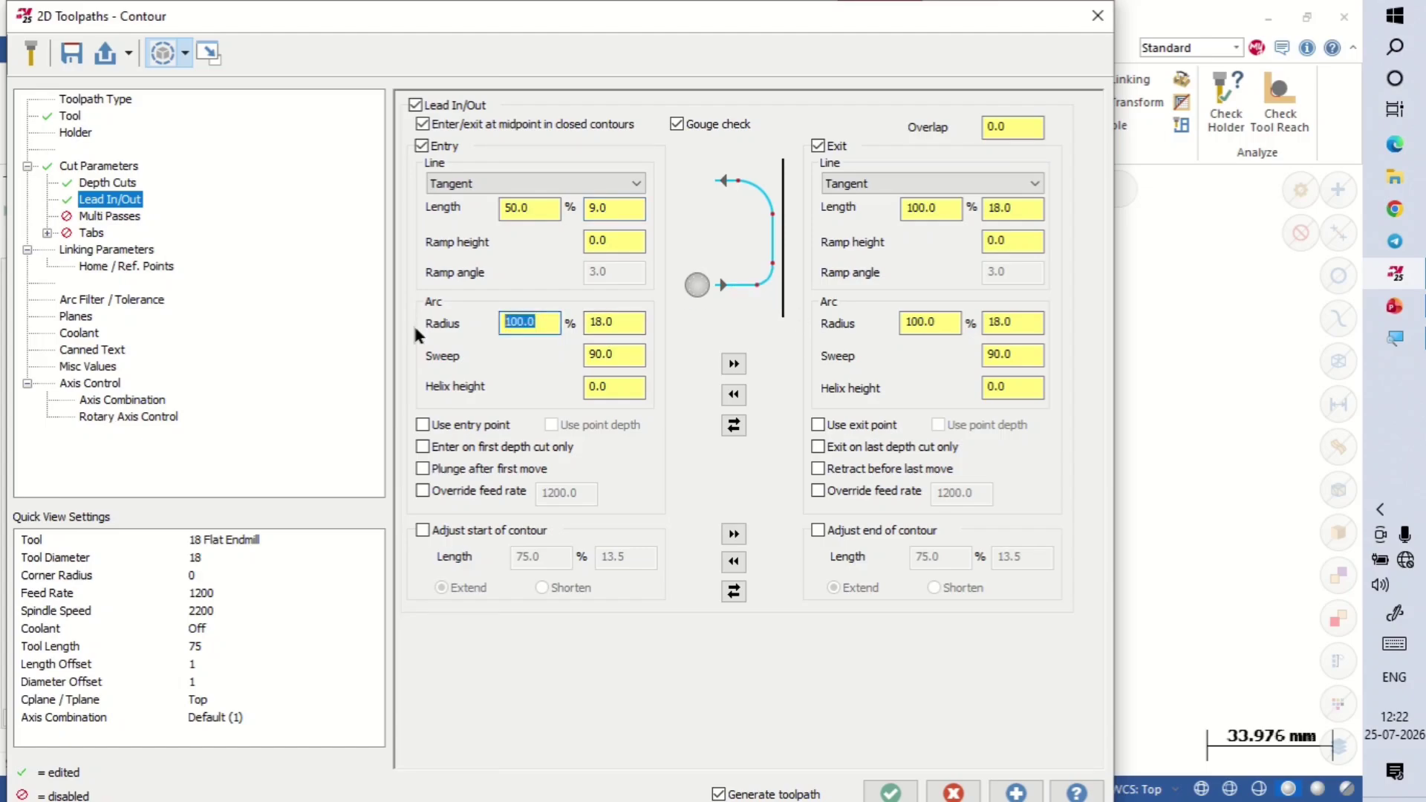
pyautogui.write('50')
pyautogui.click(733, 395)
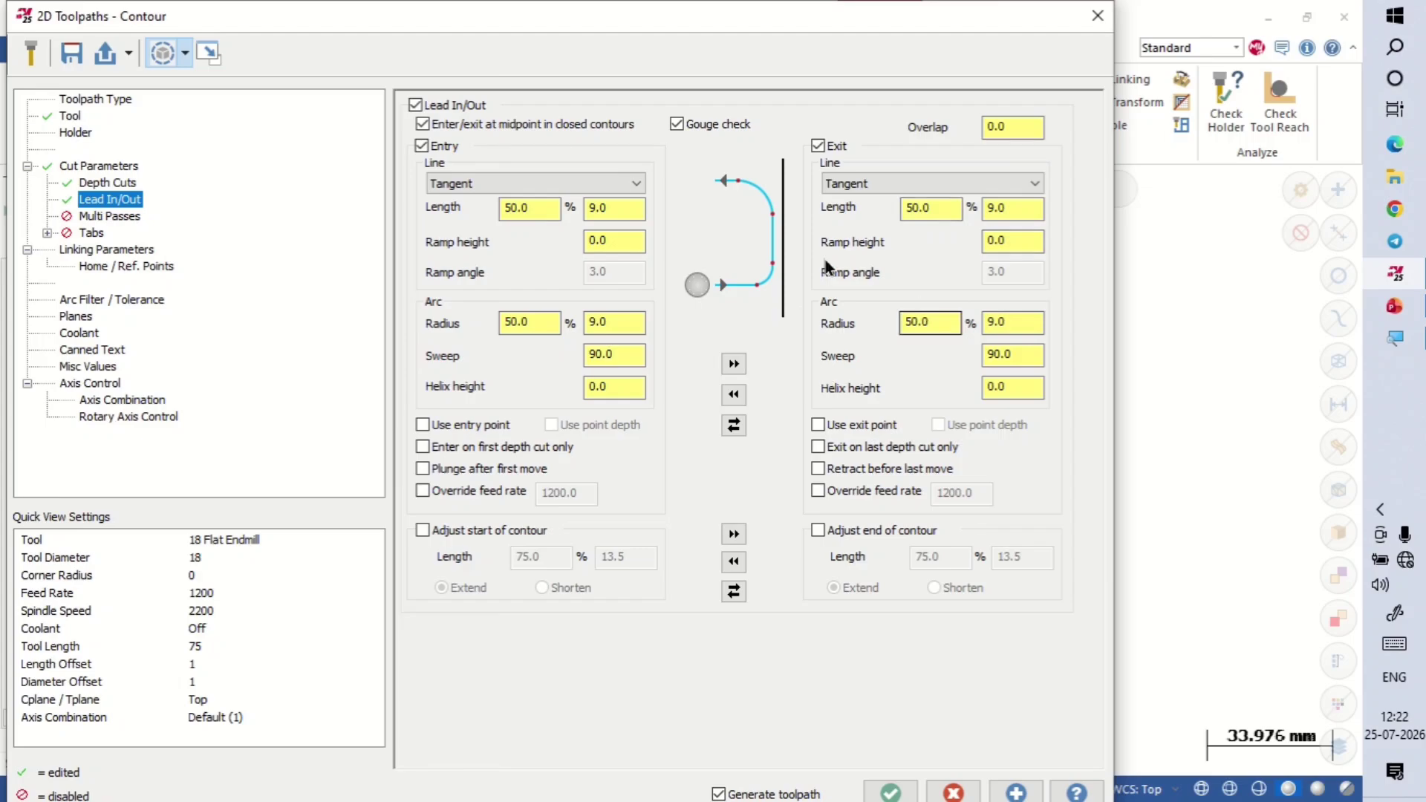
# Enable the clearance height in the linking parameters and make the retract, feed plane and depth values Absolute.
pyautogui.click(105, 252)
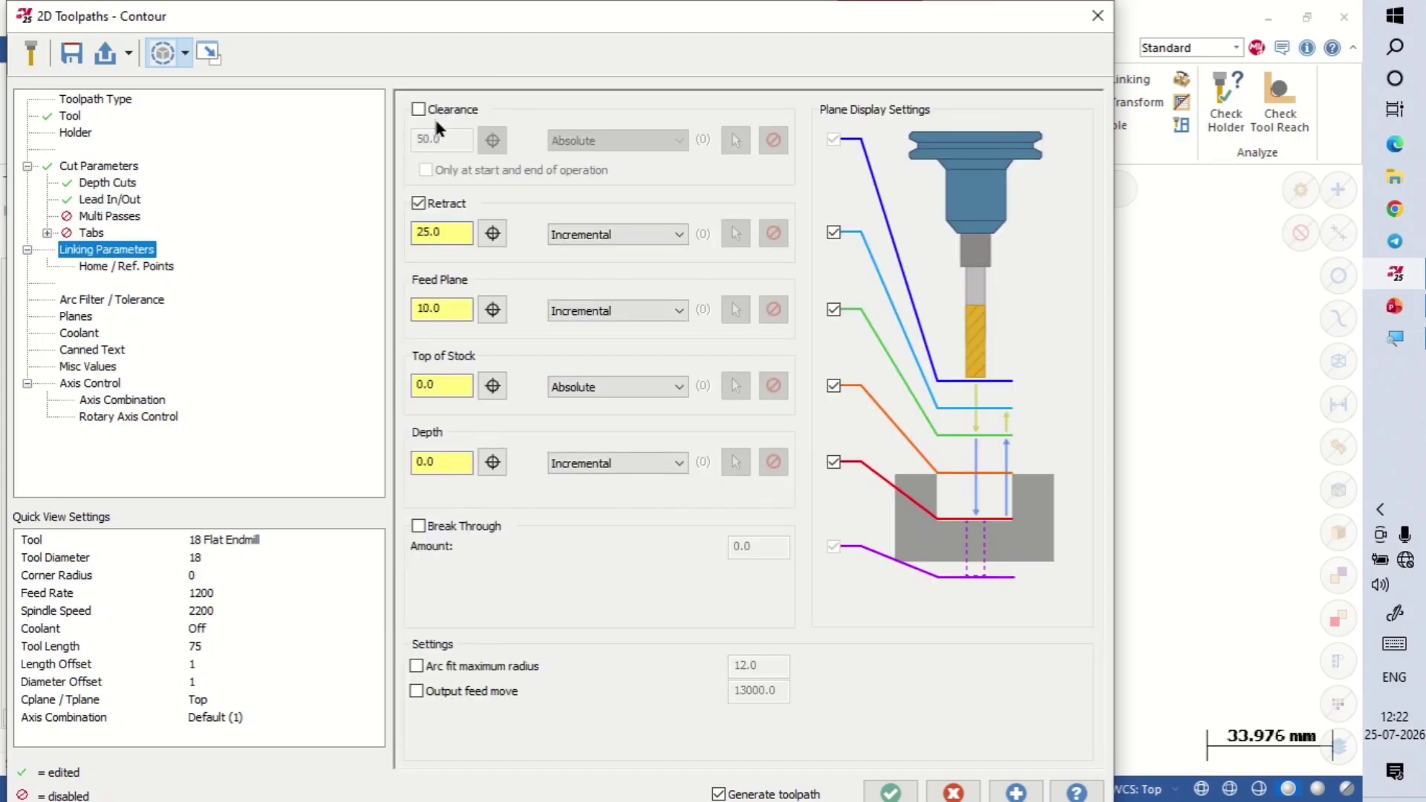
pyautogui.click(420, 110)
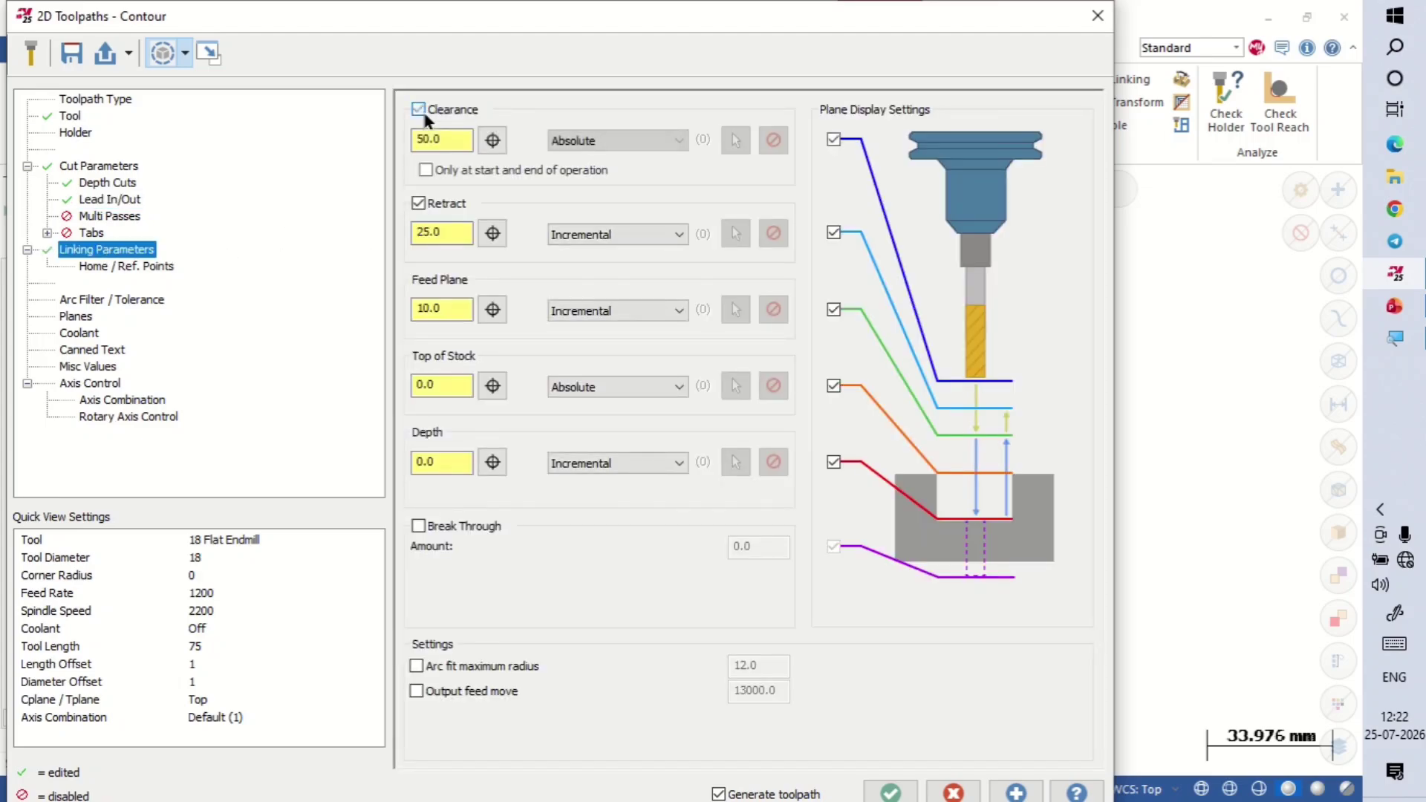
pyautogui.click(561, 234)
pyautogui.click(569, 254)
pyautogui.click(577, 311)
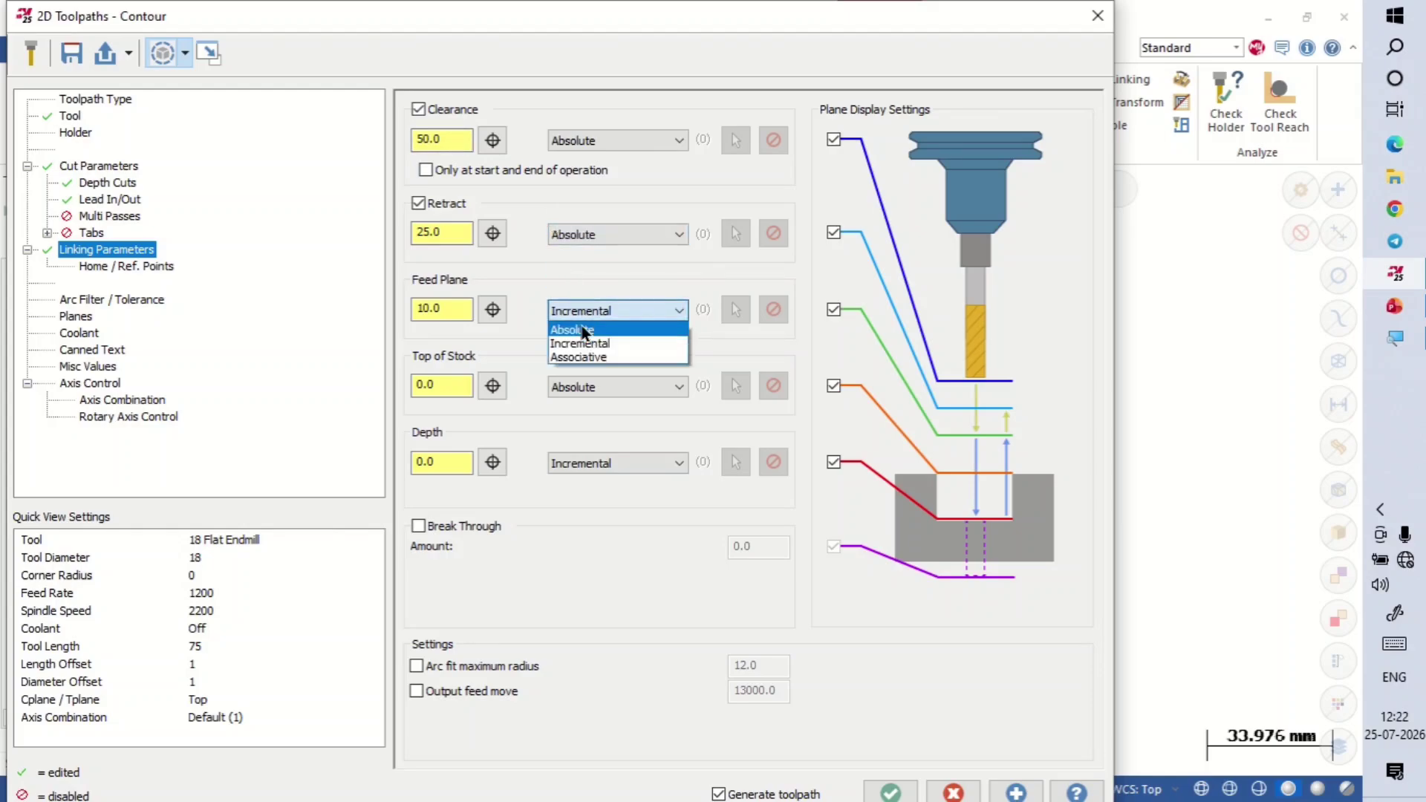
pyautogui.click(579, 330)
pyautogui.click(581, 462)
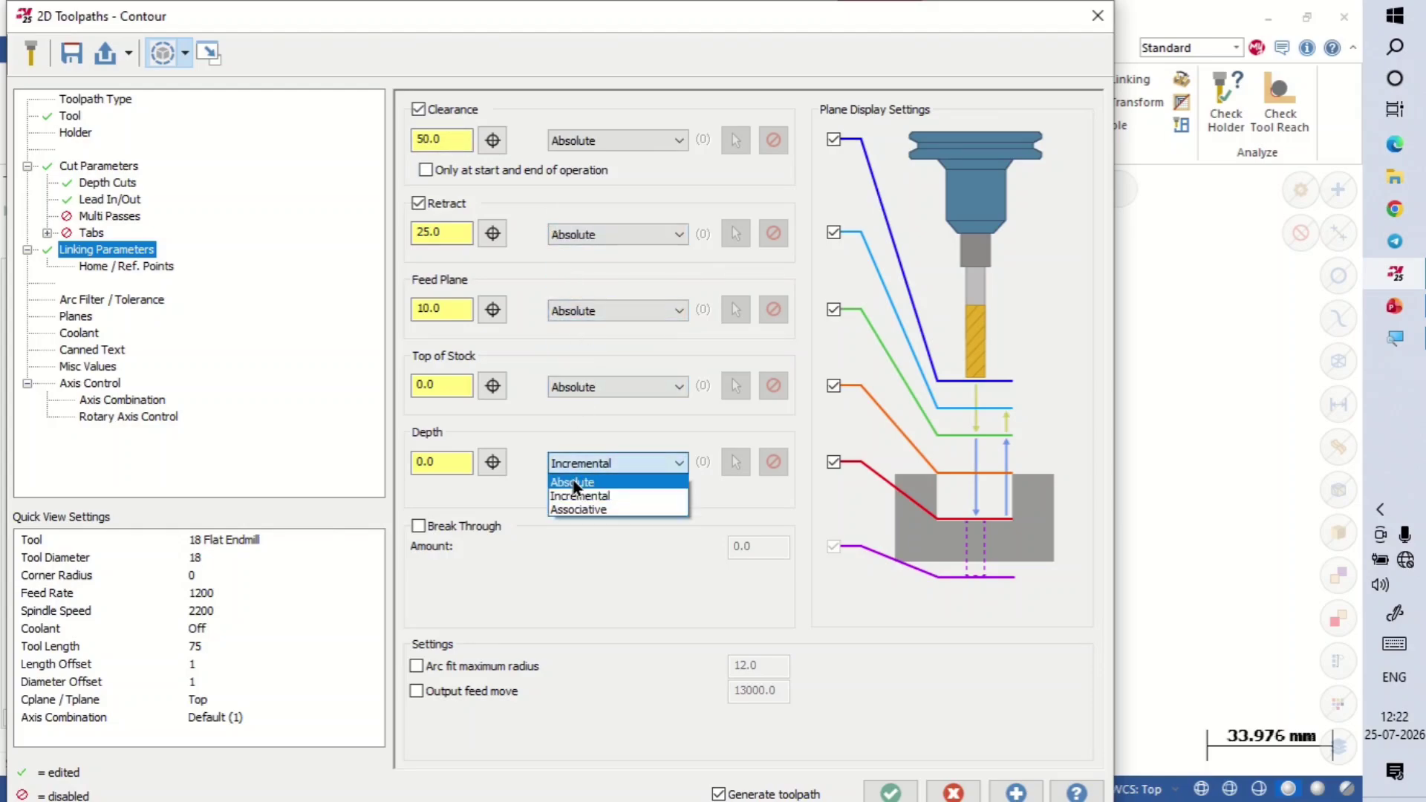
pyautogui.click(574, 481)
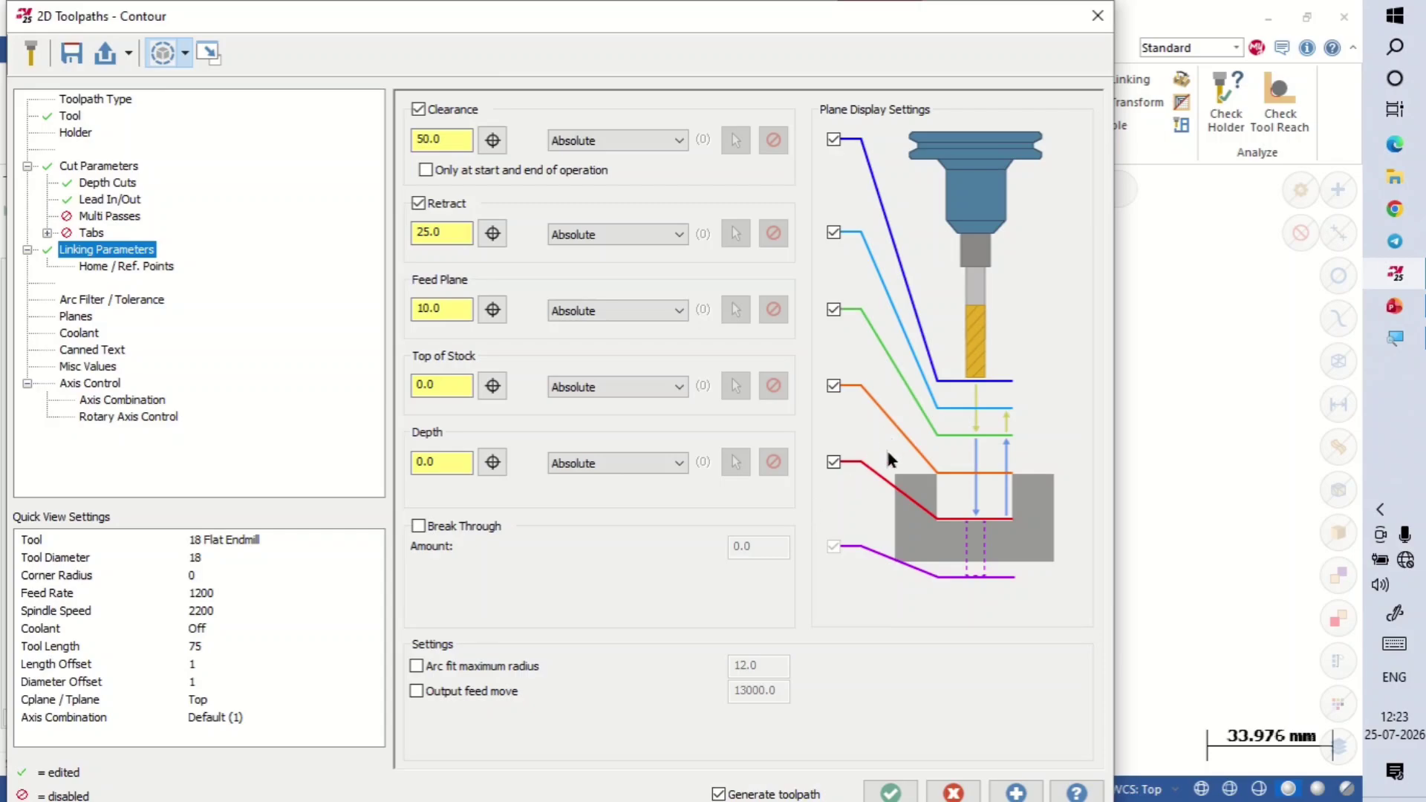
# Set the top of stock to 0.5 and the depth to -10.5 in the linking parameters.
pyautogui.click(470, 315)
pyautogui.click(445, 380)
pyautogui.doubleClick(450, 384)
pyautogui.write('0.5')
pyautogui.click(456, 460)
pyautogui.write('-12')
pyautogui.press('BackSpace')
pyautogui.press('BackSpace')
pyautogui.write('10.5')
# Go through the planes settings, turn Flood coolant on and generate the contour toolpath.
pyautogui.click(80, 317)
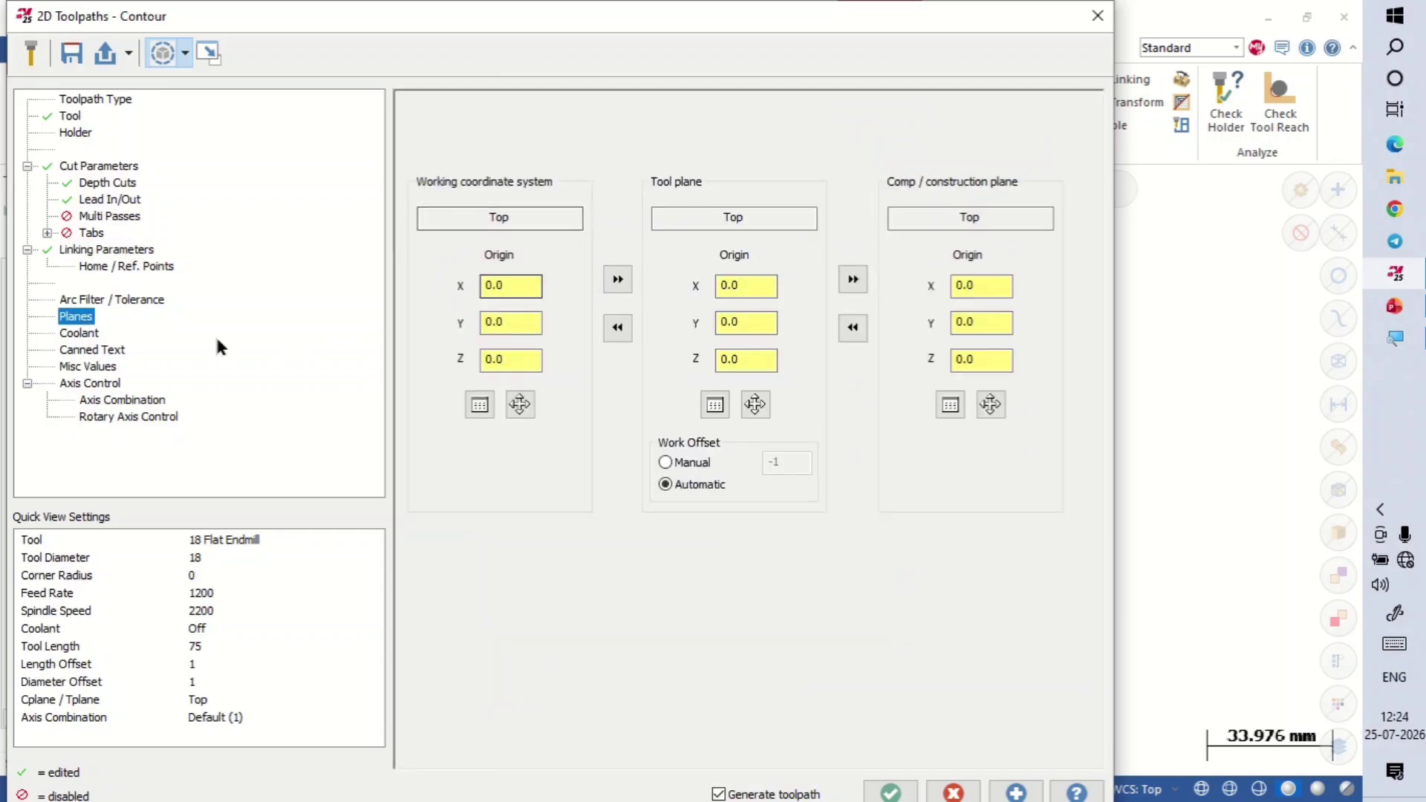
pyautogui.click(67, 331)
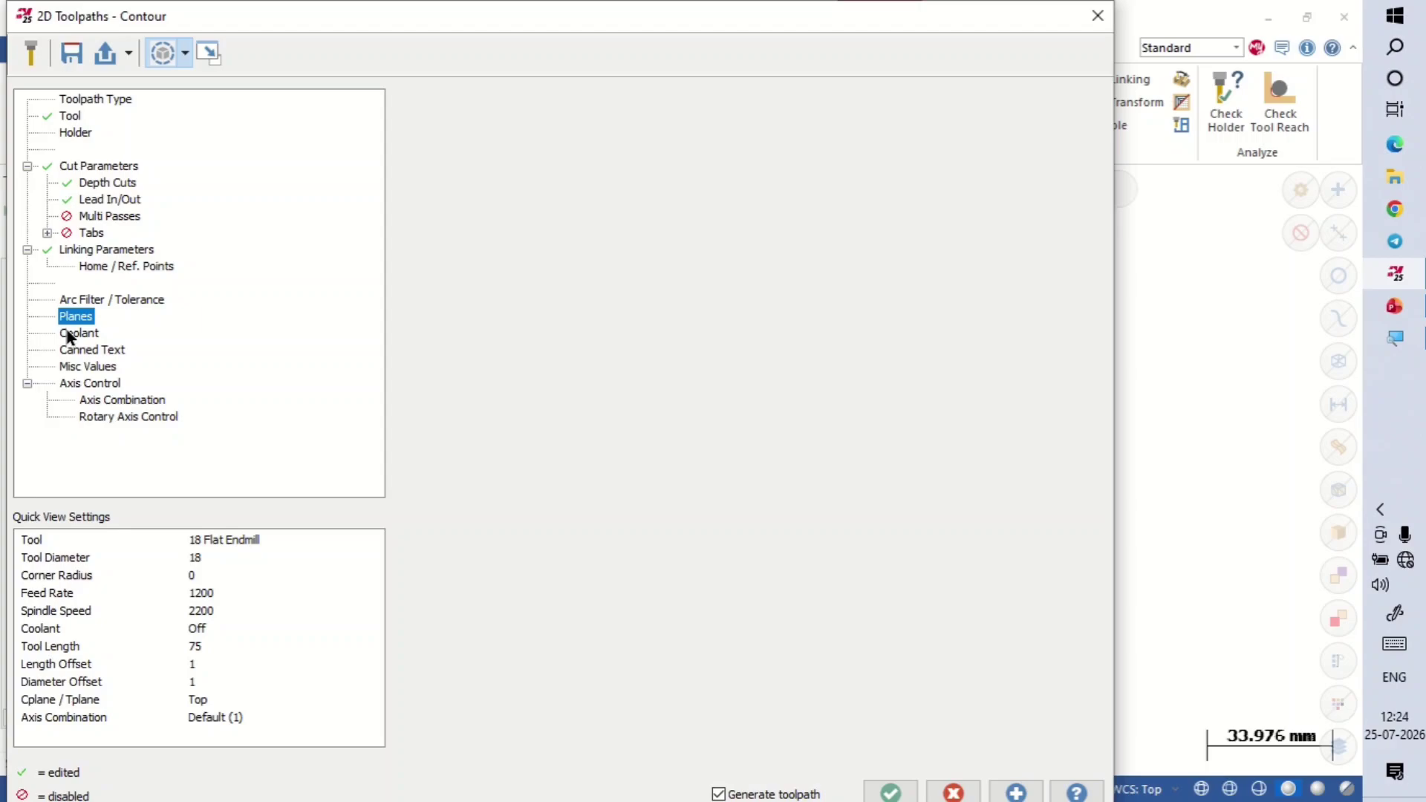
pyautogui.click(754, 218)
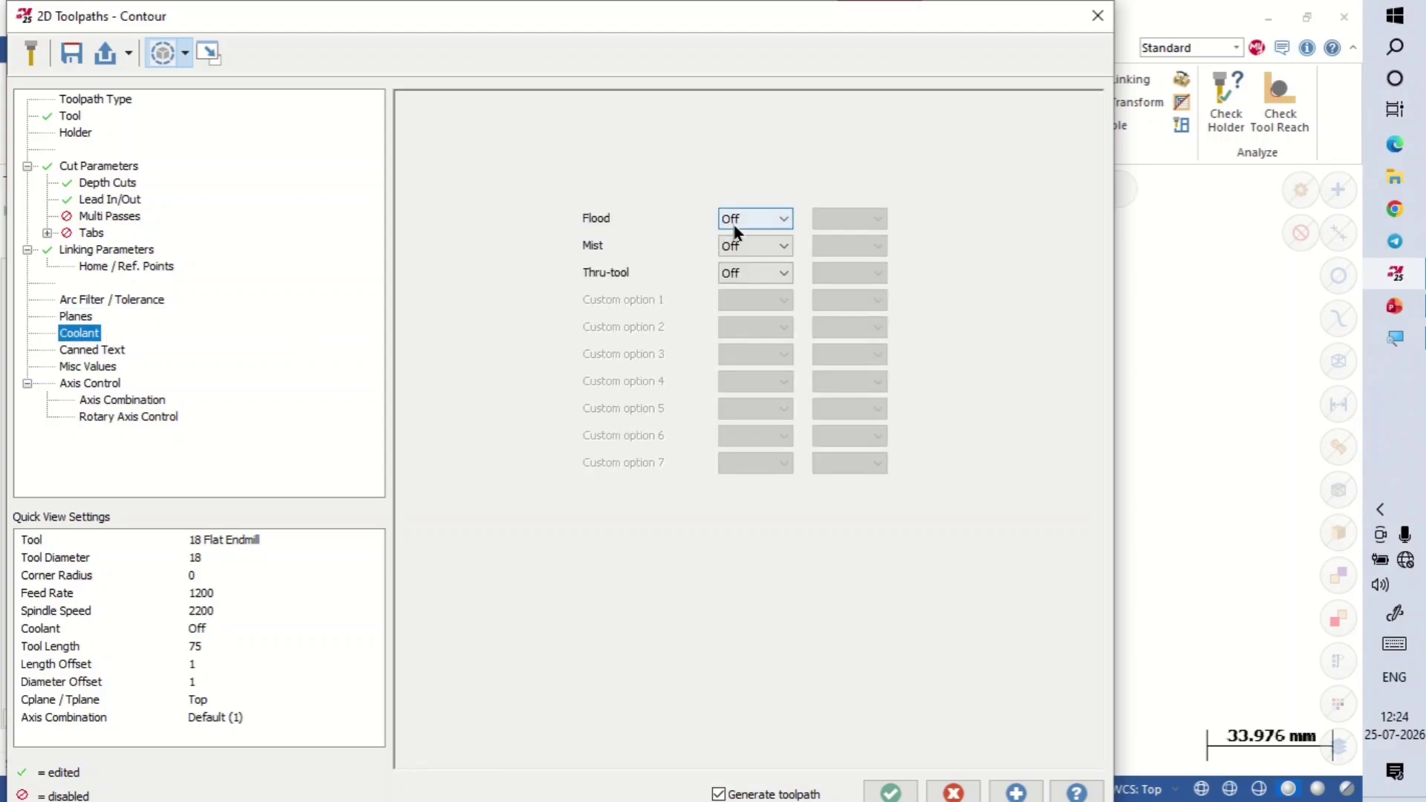
pyautogui.click(739, 242)
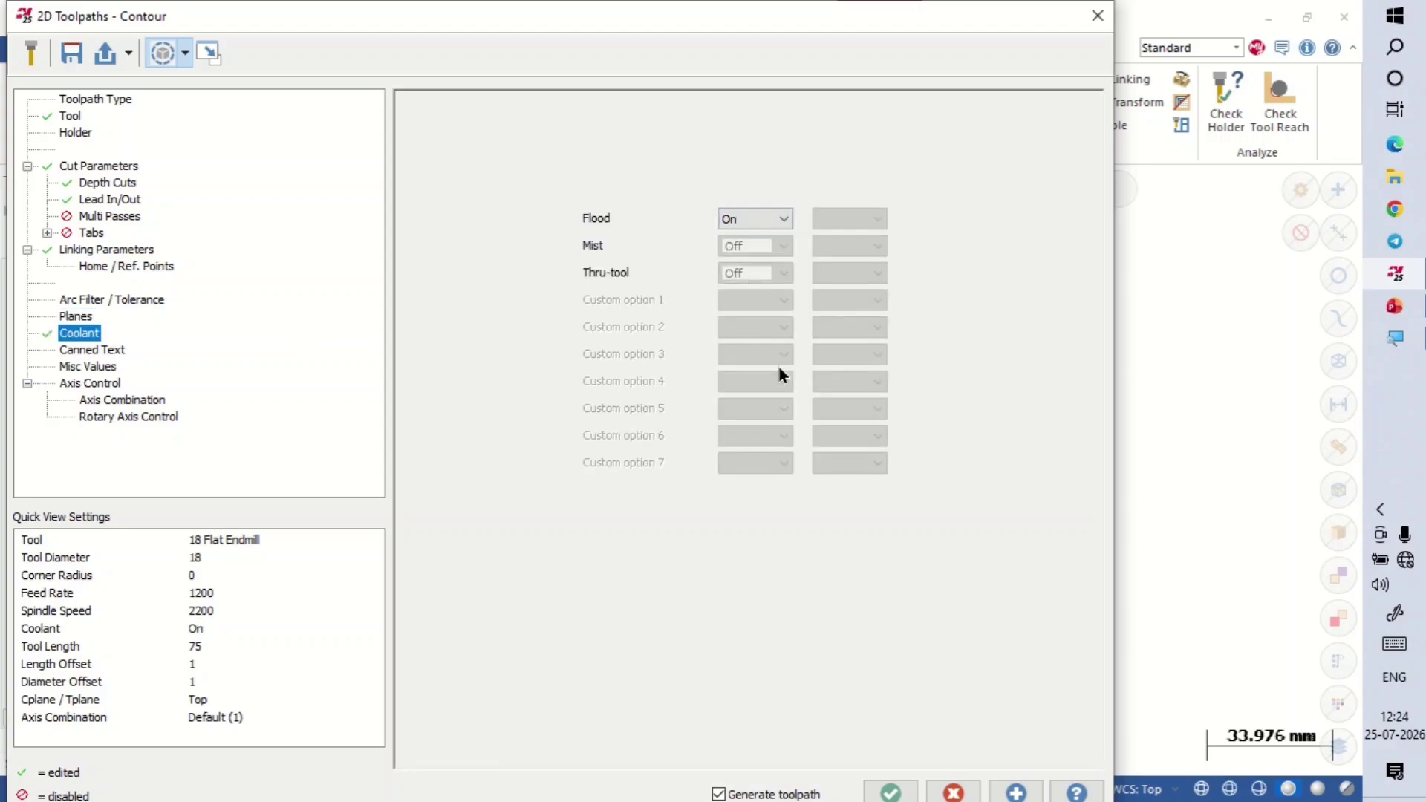
pyautogui.click(887, 788)
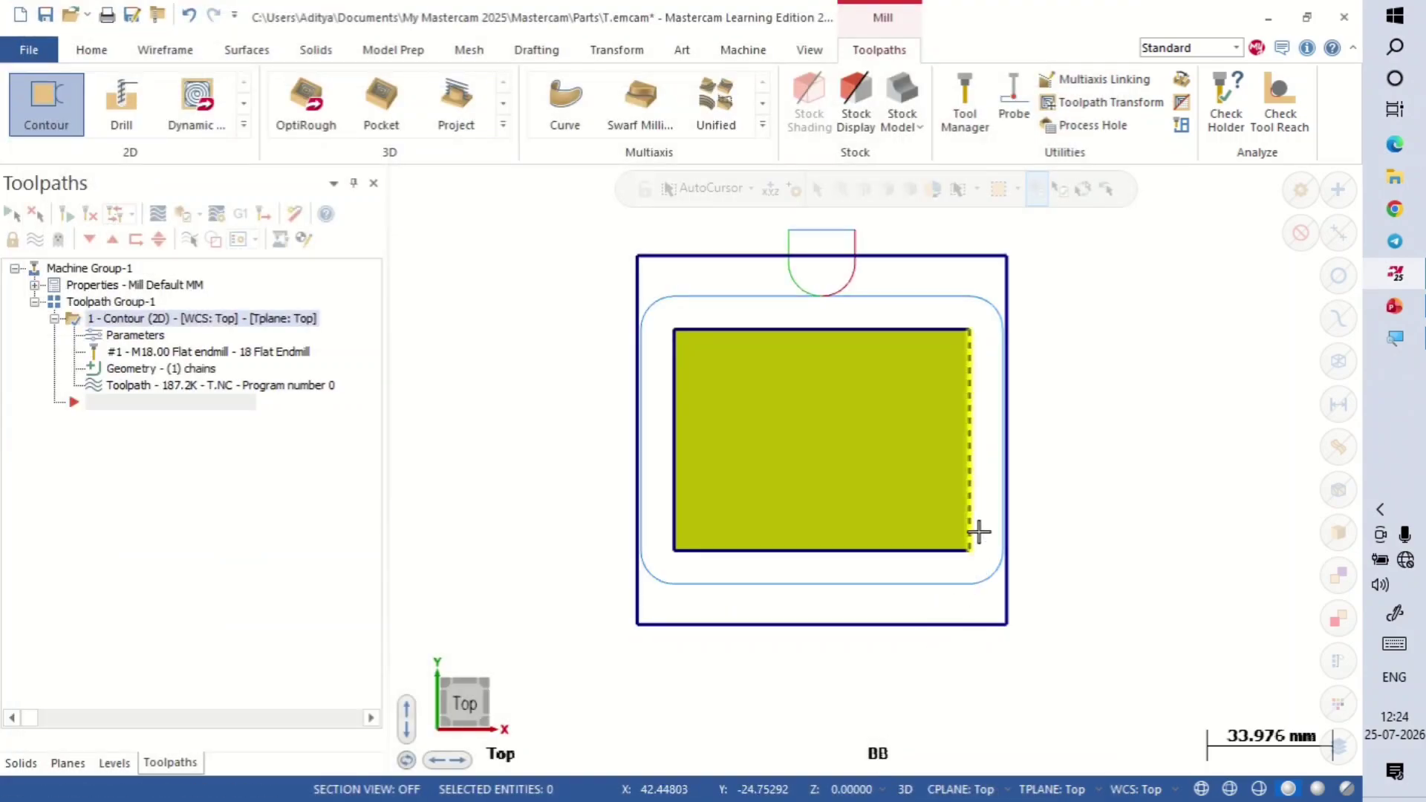
# Examine the generated contour toolpath around the rectangular block, including its lead-in and lead-out arcs.
pyautogui.scroll(-2, 978, 532)
pyautogui.scroll(1, 1126, 468)
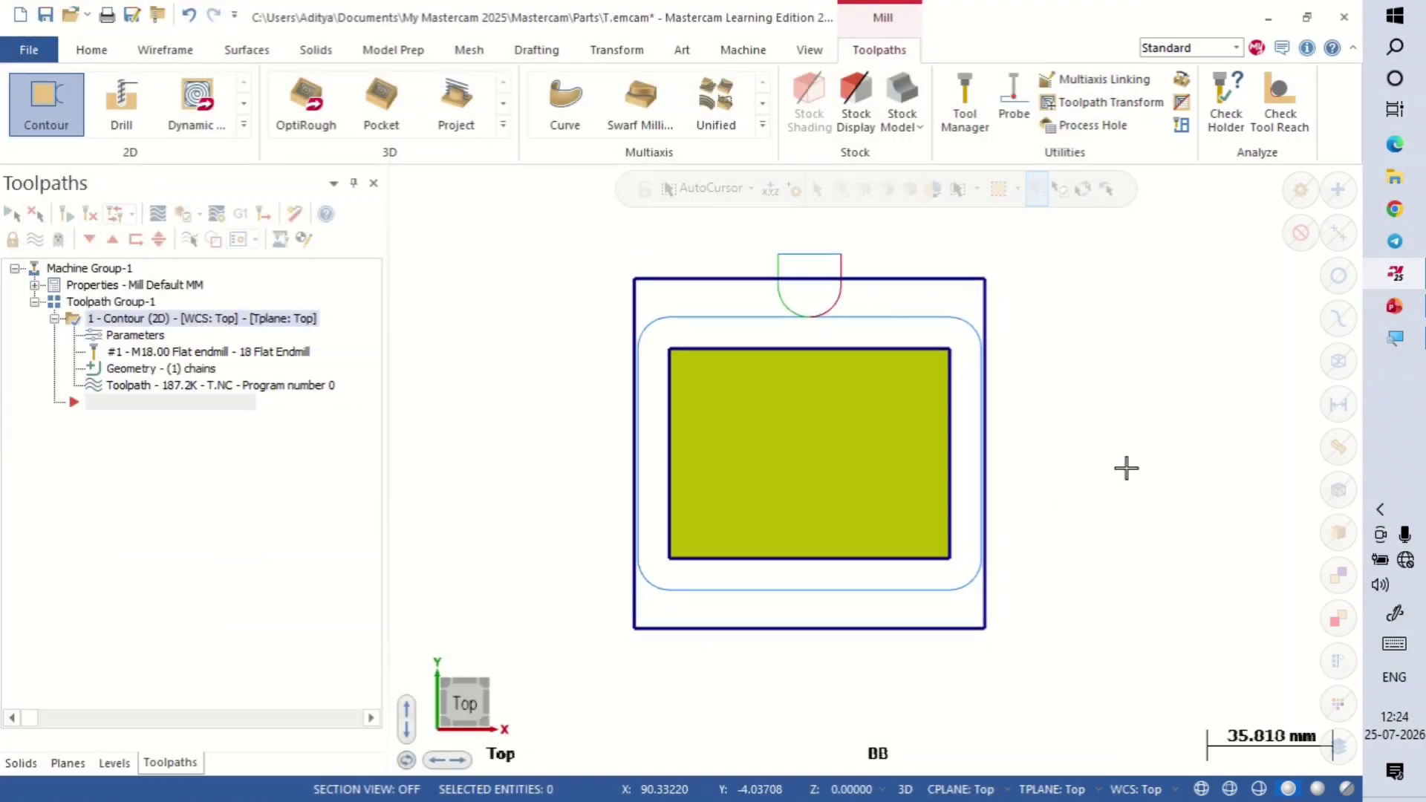
pyautogui.scroll(1, 1126, 468)
pyautogui.scroll(-1, 1126, 468)
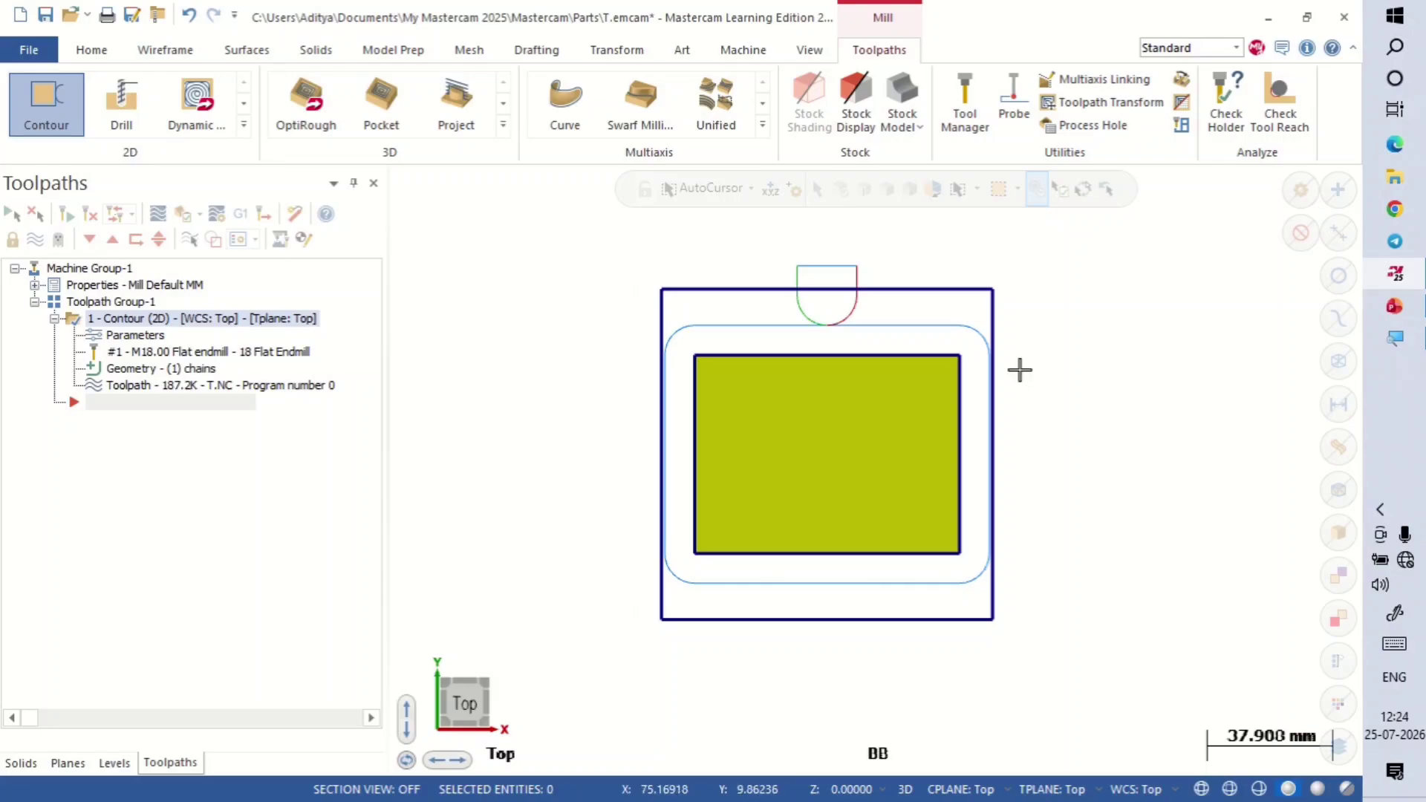
pyautogui.scroll(1, 844, 239)
pyautogui.scroll(1, 914, 340)
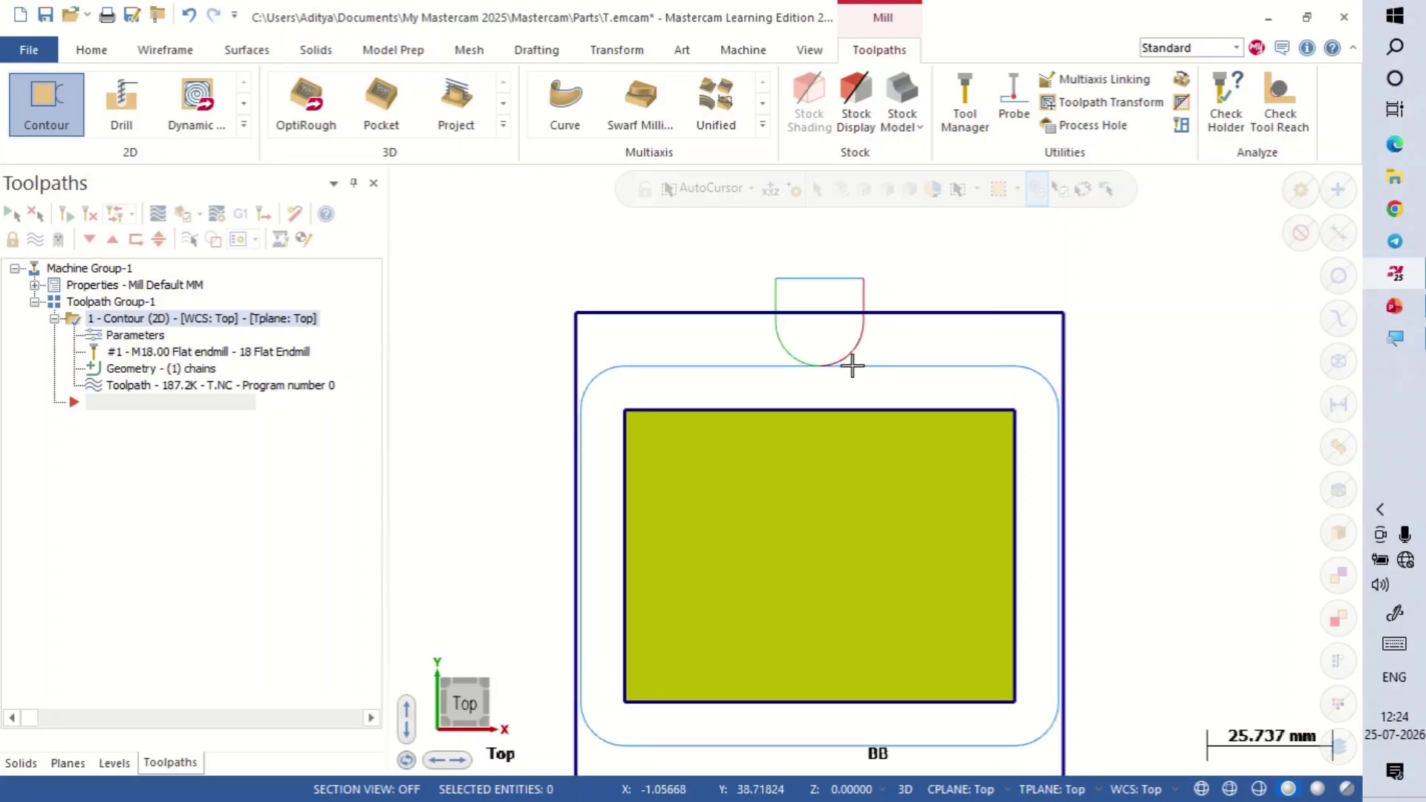
pyautogui.scroll(-1, 852, 330)
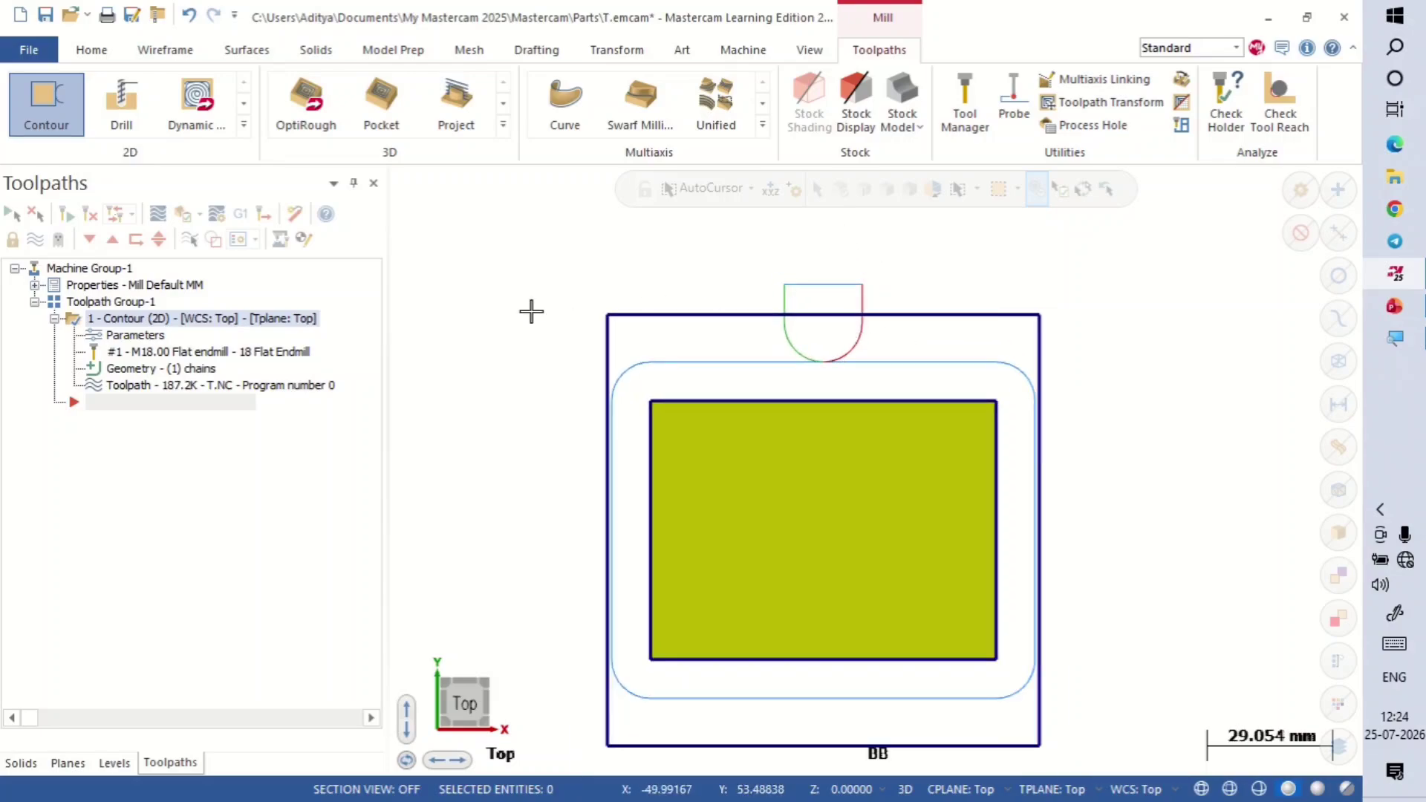
pyautogui.scroll(-1, 583, 369)
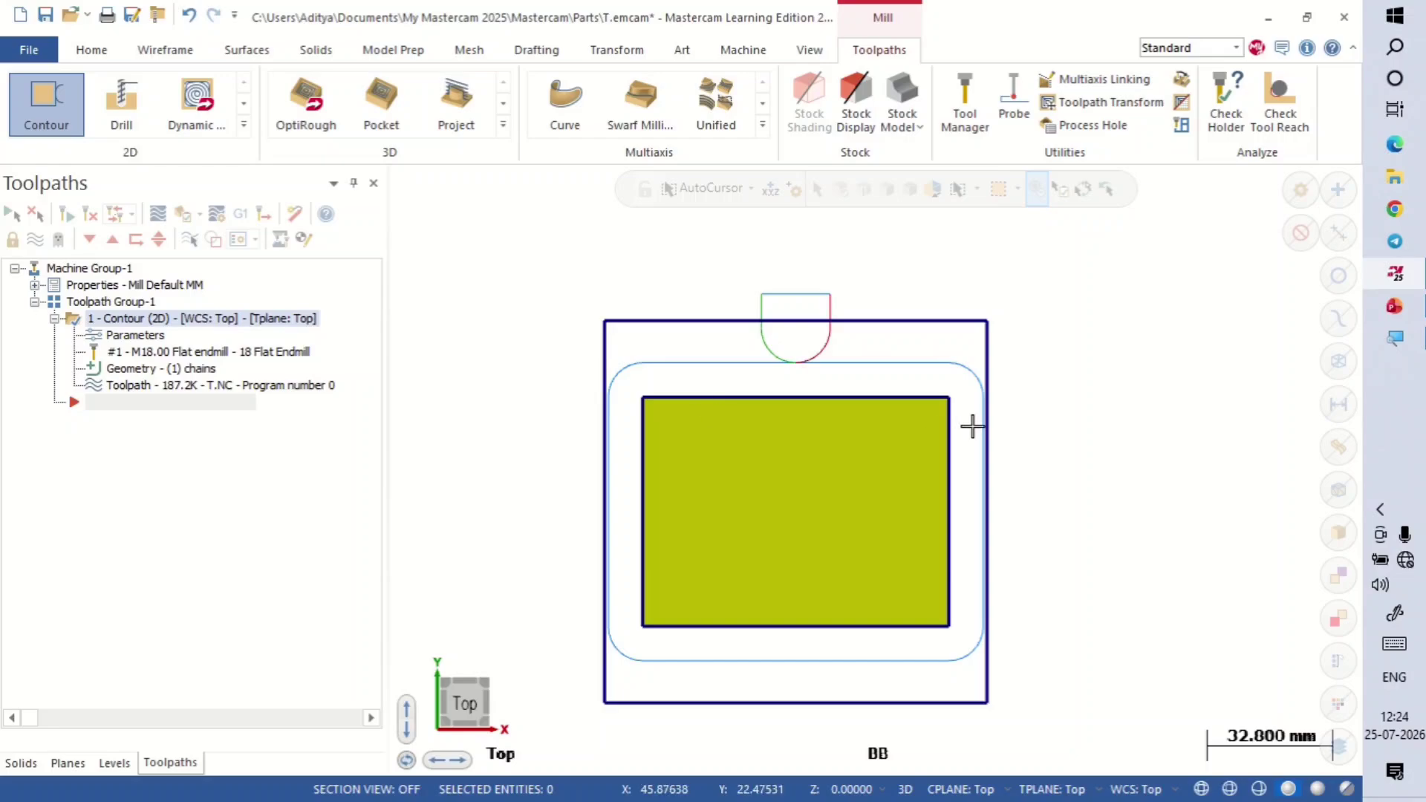
pyautogui.scroll(-1, 1043, 371)
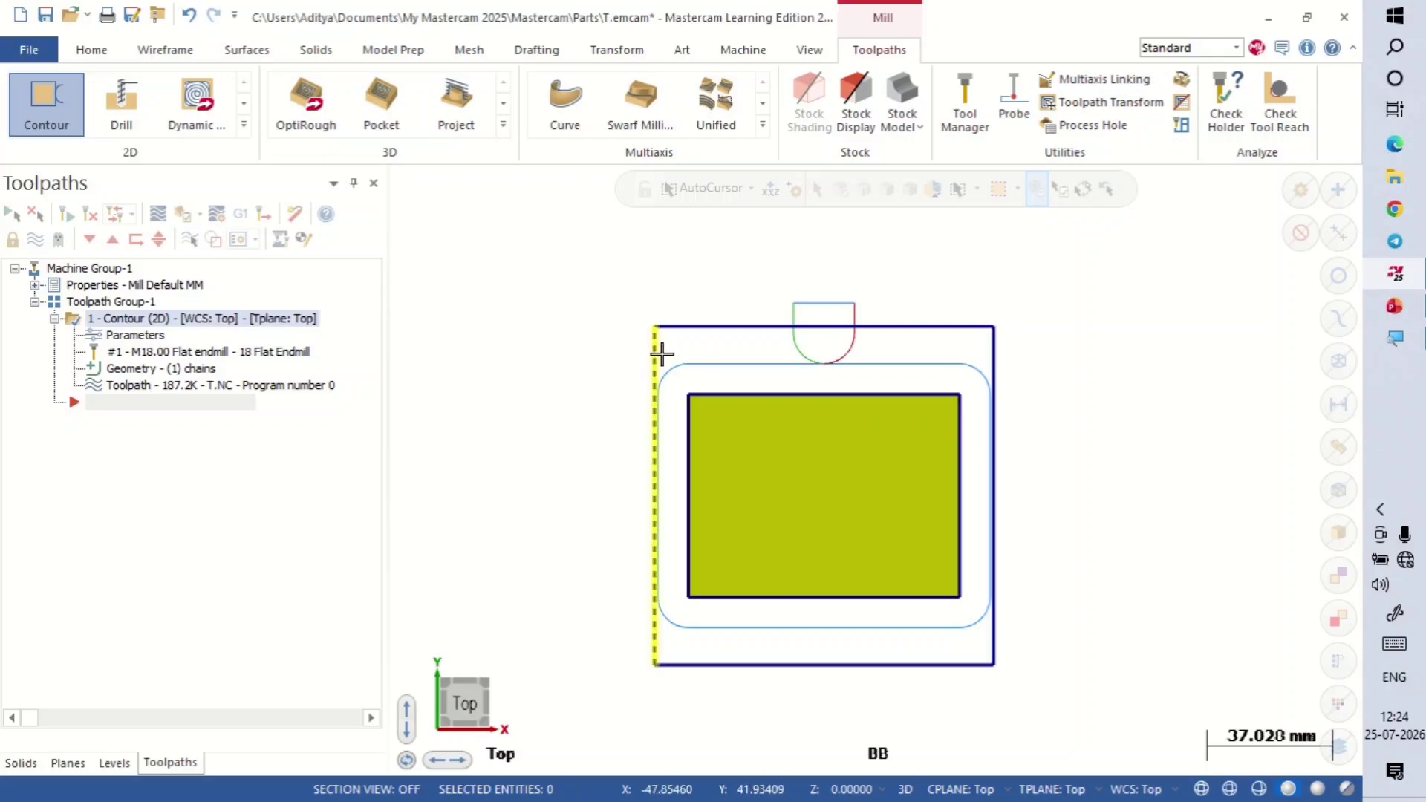
# Examine from isometric and side views how deep the contour passes reach along the block's side walls.
pyautogui.rightClick(546, 271)
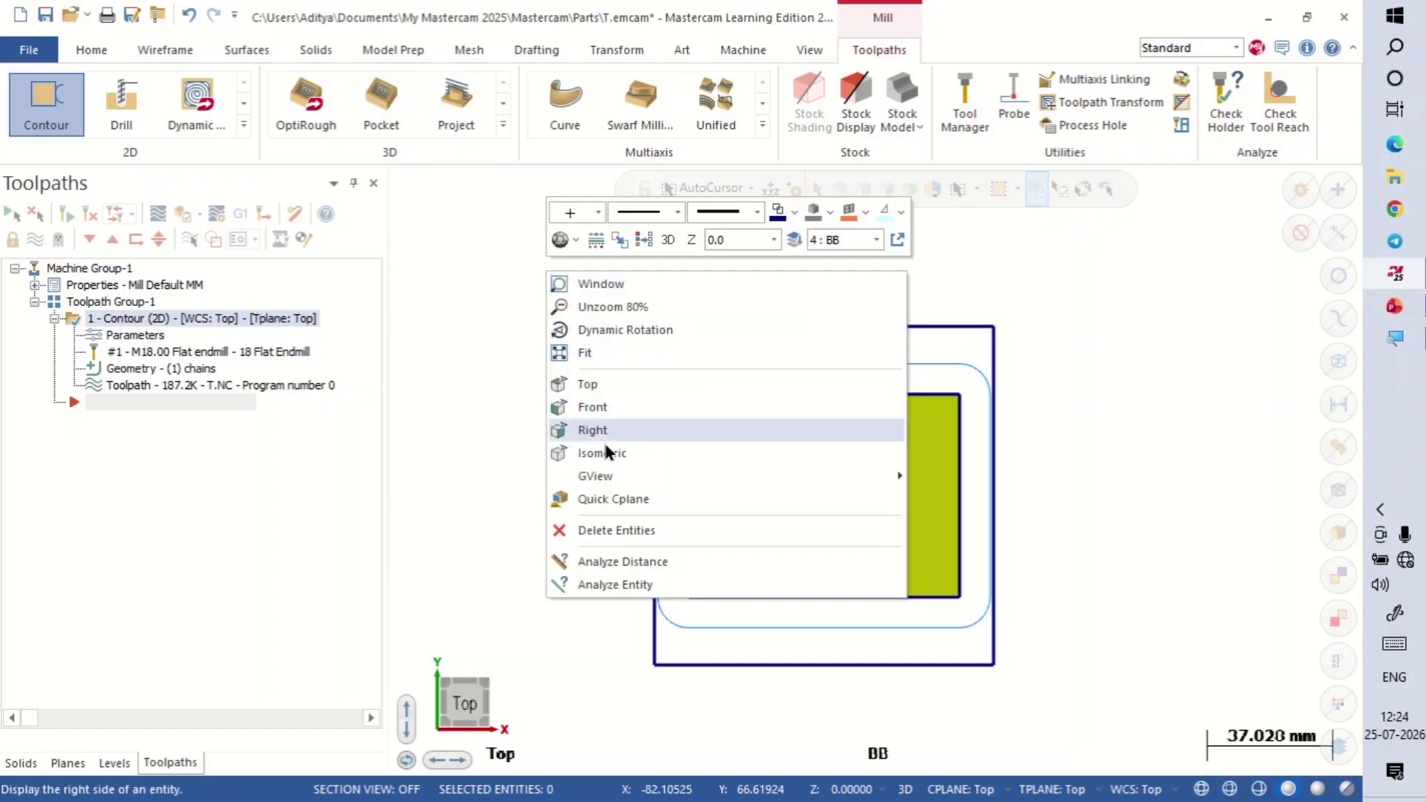
pyautogui.click(602, 453)
pyautogui.scroll(-3, 594, 425)
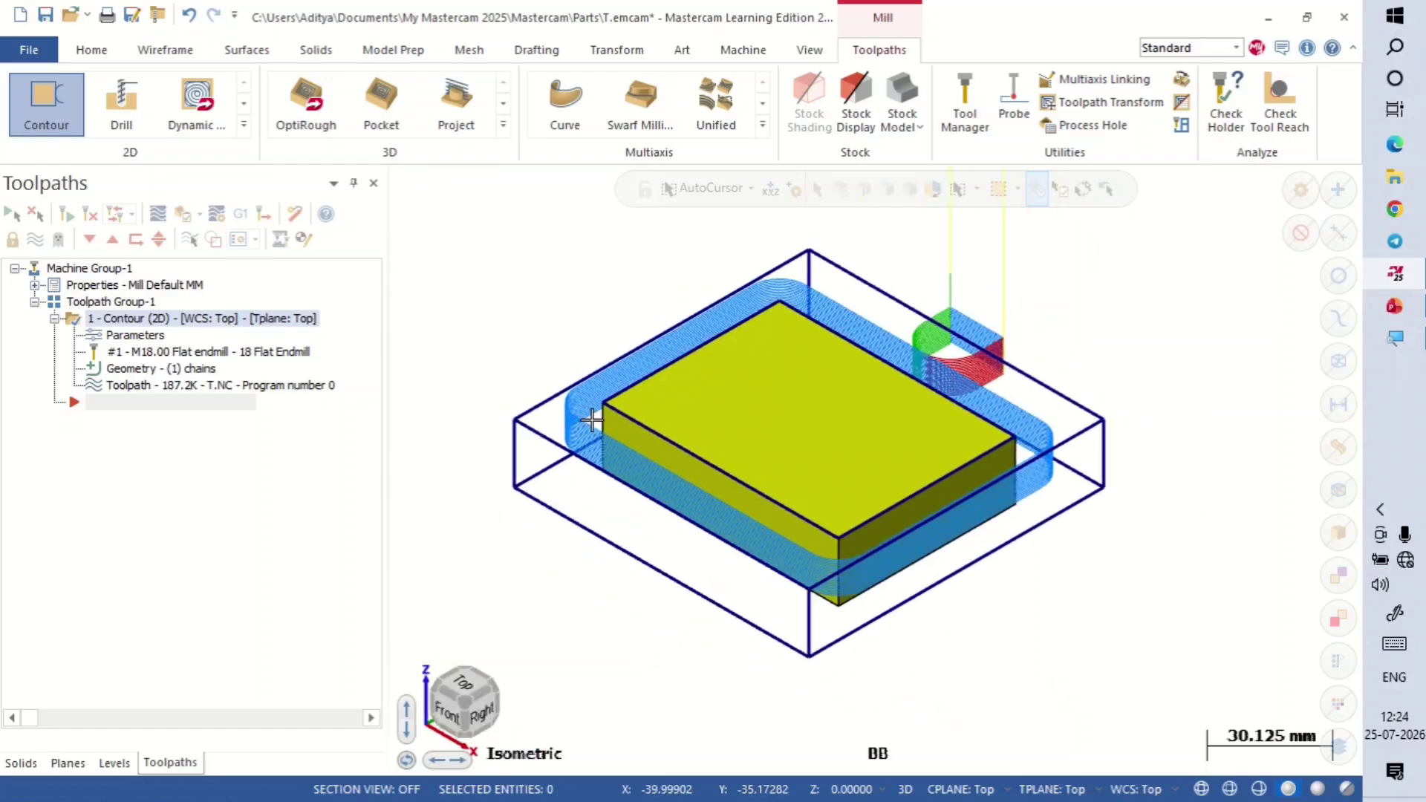
pyautogui.scroll(3, 728, 607)
pyautogui.moveTo(729, 607); pyautogui.dragTo(820, 563, button='middle')
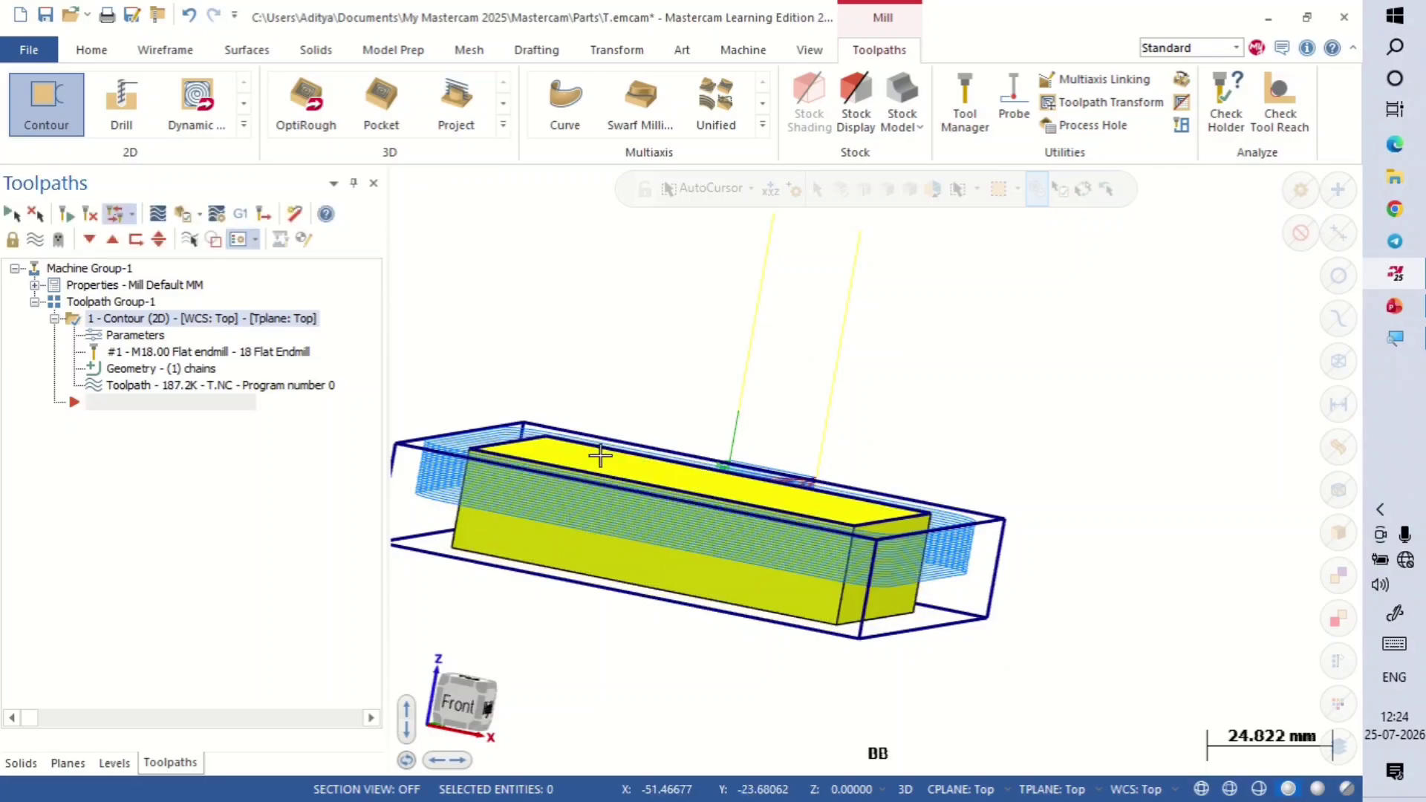
pyautogui.scroll(-2, 690, 442)
pyautogui.rightClick(914, 321)
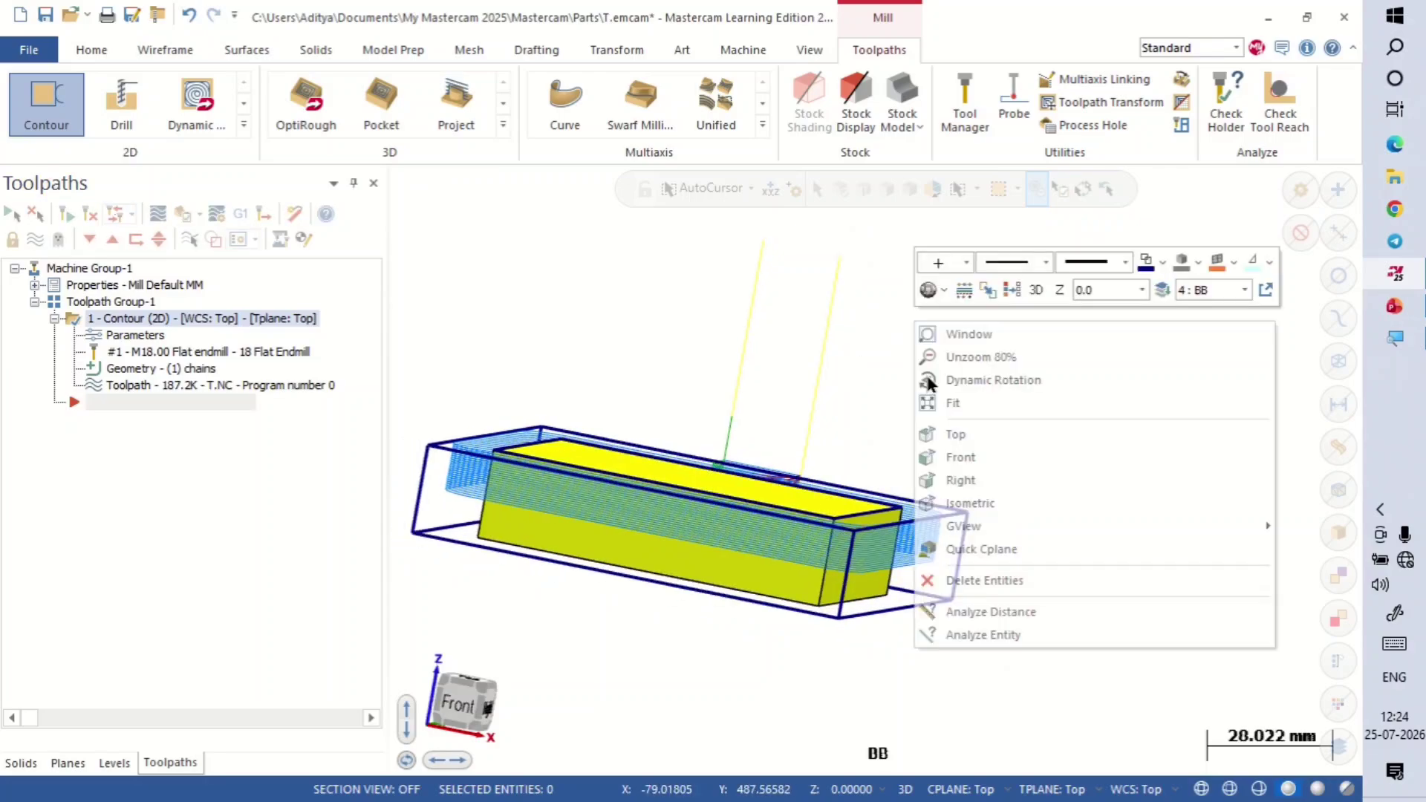
pyautogui.click(956, 503)
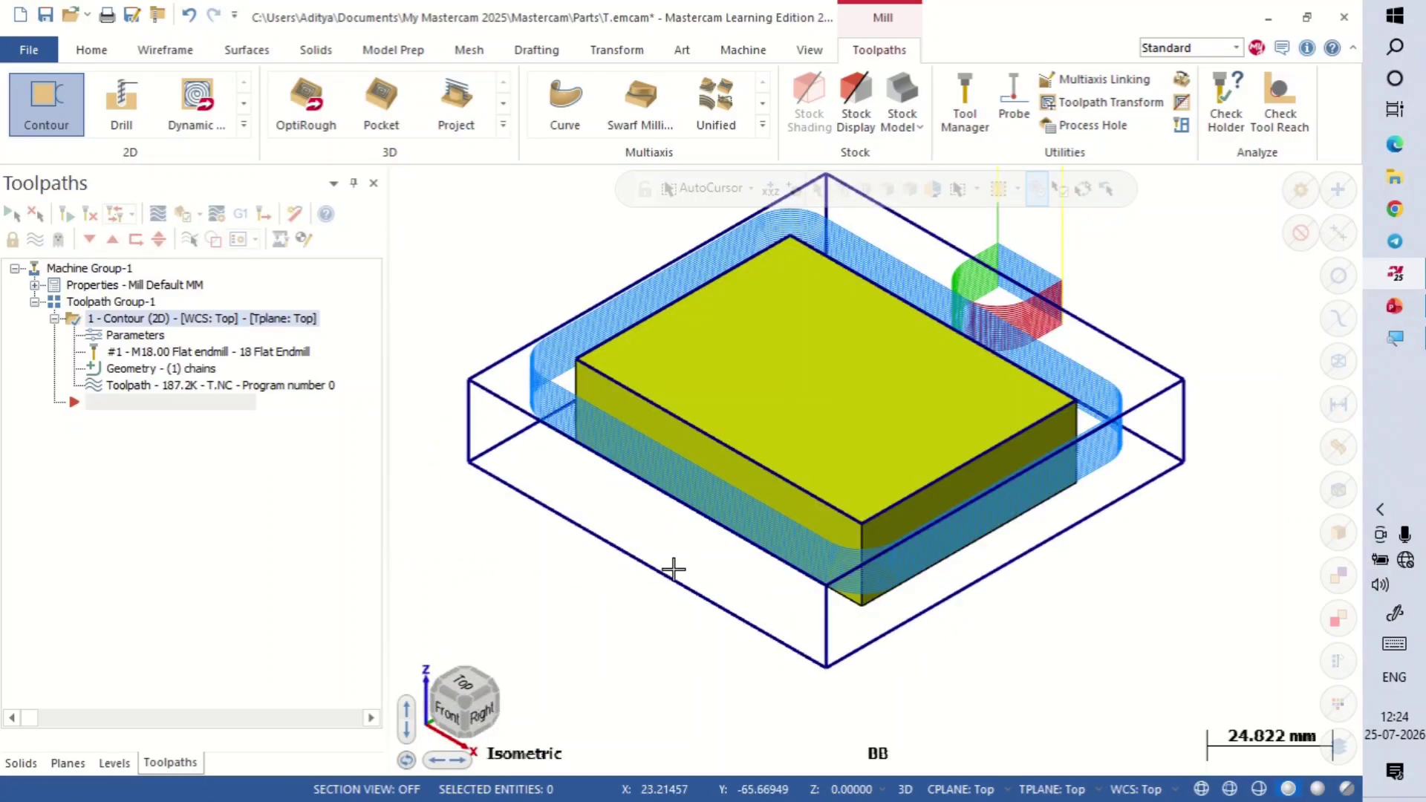
# Pick the block's lower front corner as the contour depth of -20.0 in the linking parameters.
pyautogui.click(141, 335)
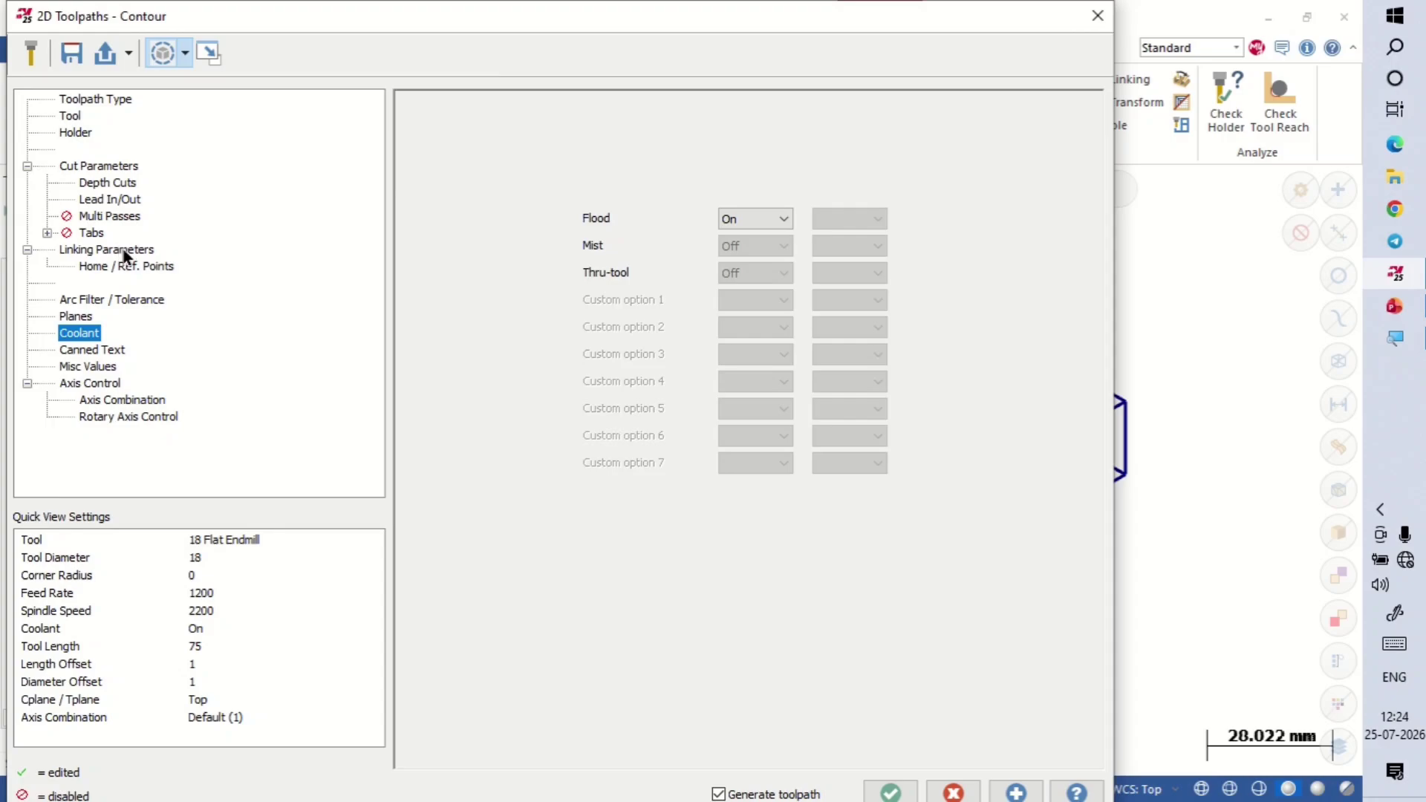
pyautogui.click(124, 252)
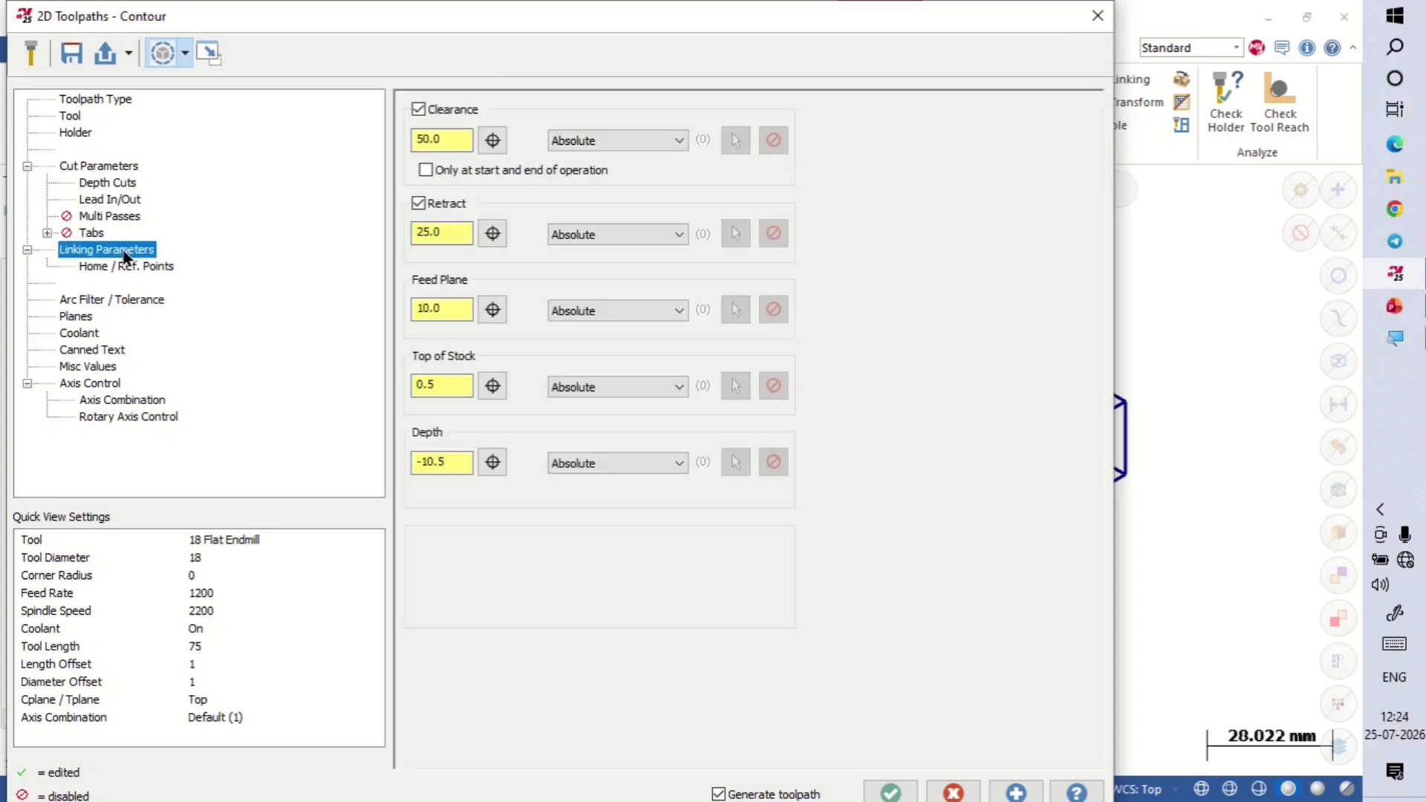
pyautogui.click(492, 463)
pyautogui.scroll(3, 846, 616)
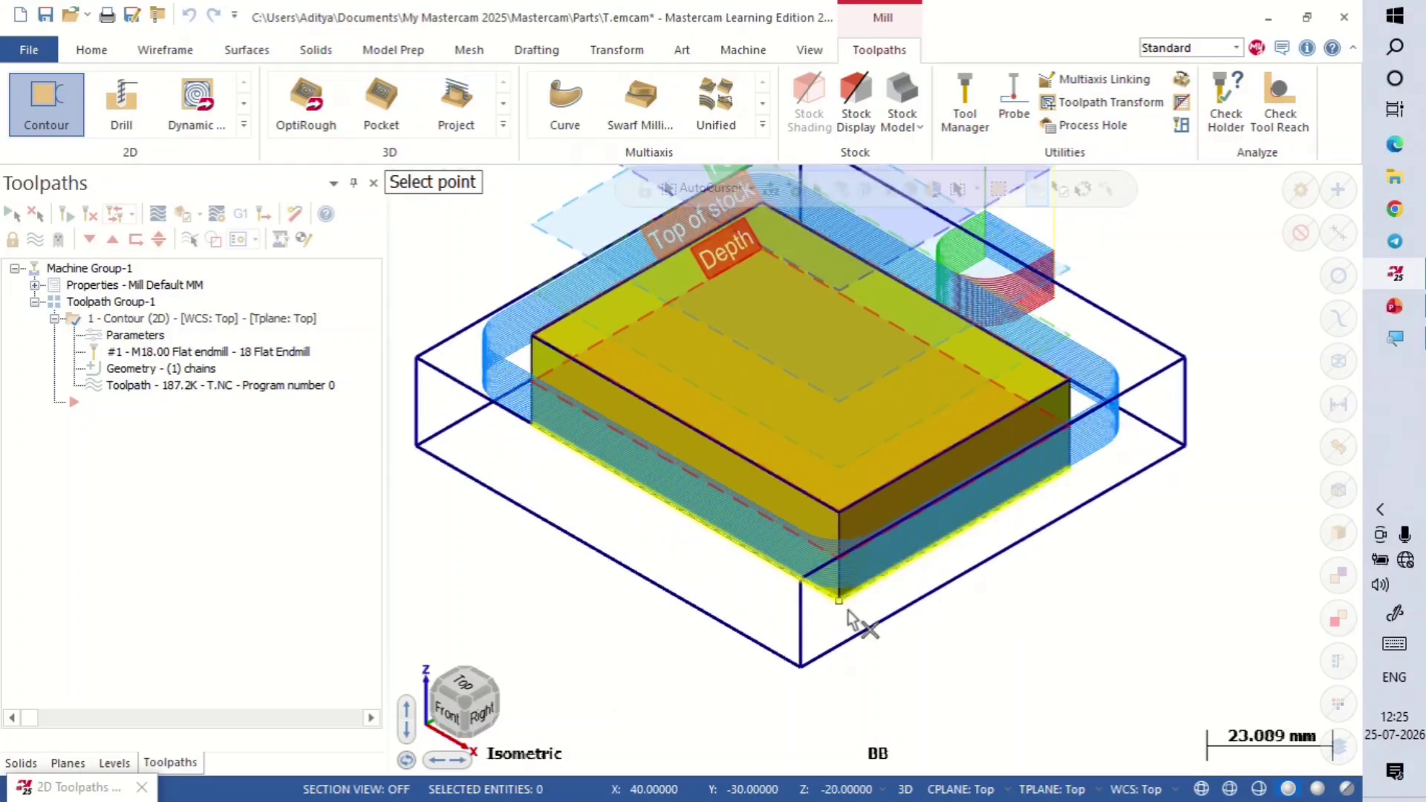
pyautogui.click(847, 610)
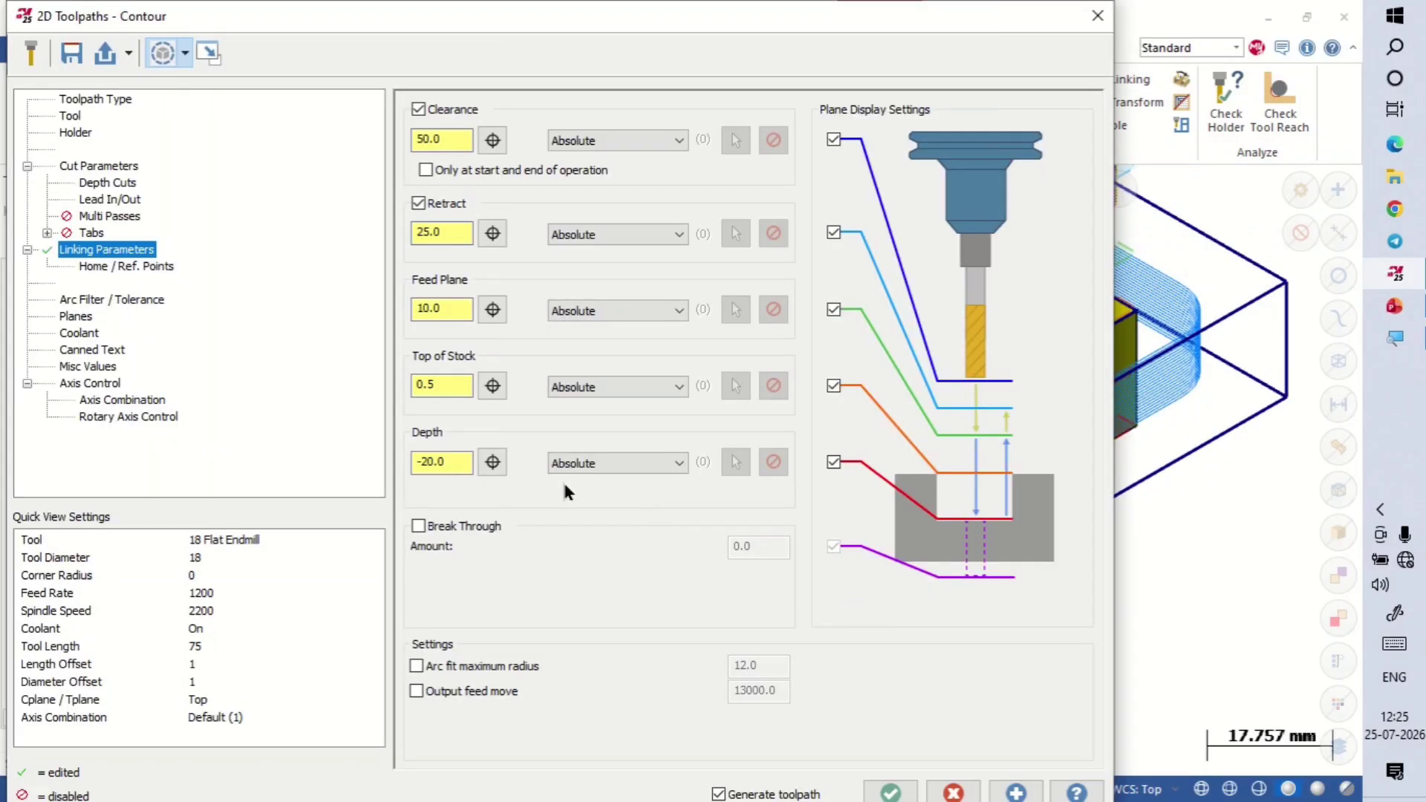
# Lower the contour depth slightly past the block's underside and regenerate the toolpath.
pyautogui.moveTo(453, 460); pyautogui.dragTo(361, 460)
pyautogui.write('-')
pyautogui.click(898, 789)
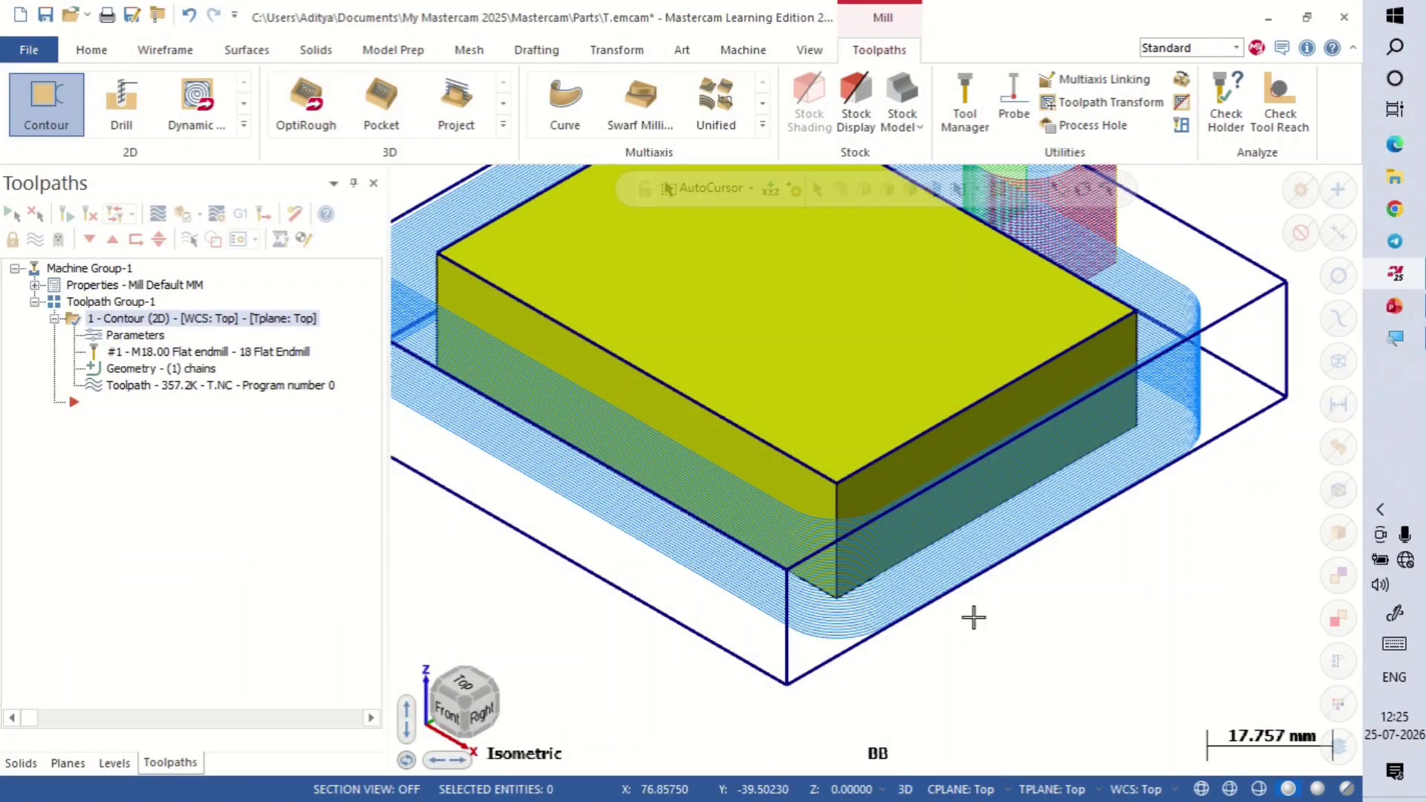
# Check in the front and isometric views how far the regenerated contour passes extend relative to the block's bottom edge.
pyautogui.scroll(-3, 970, 613)
pyautogui.scroll(-1, 985, 612)
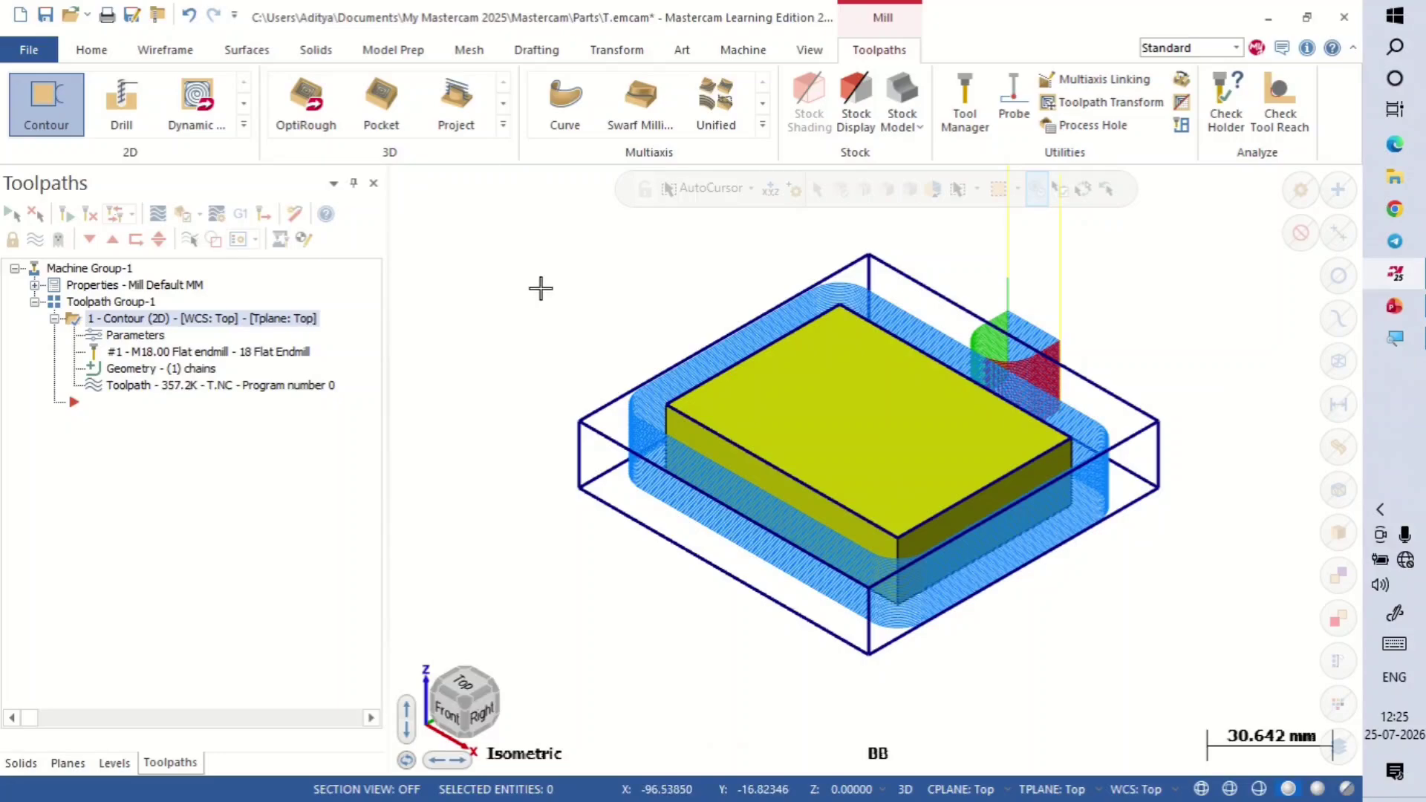
pyautogui.rightClick(542, 288)
pyautogui.click(588, 429)
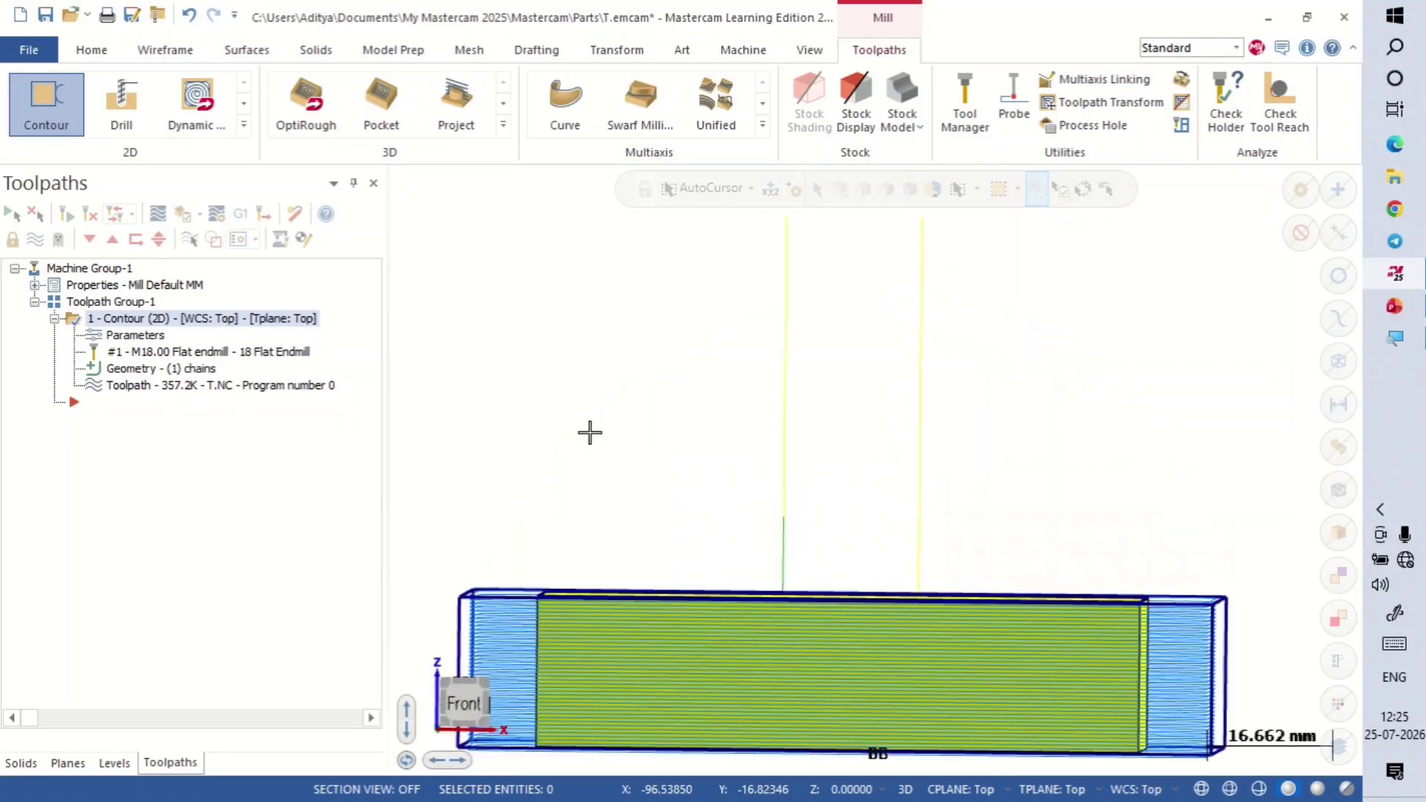
pyautogui.scroll(-1, 688, 445)
pyautogui.scroll(3, 685, 720)
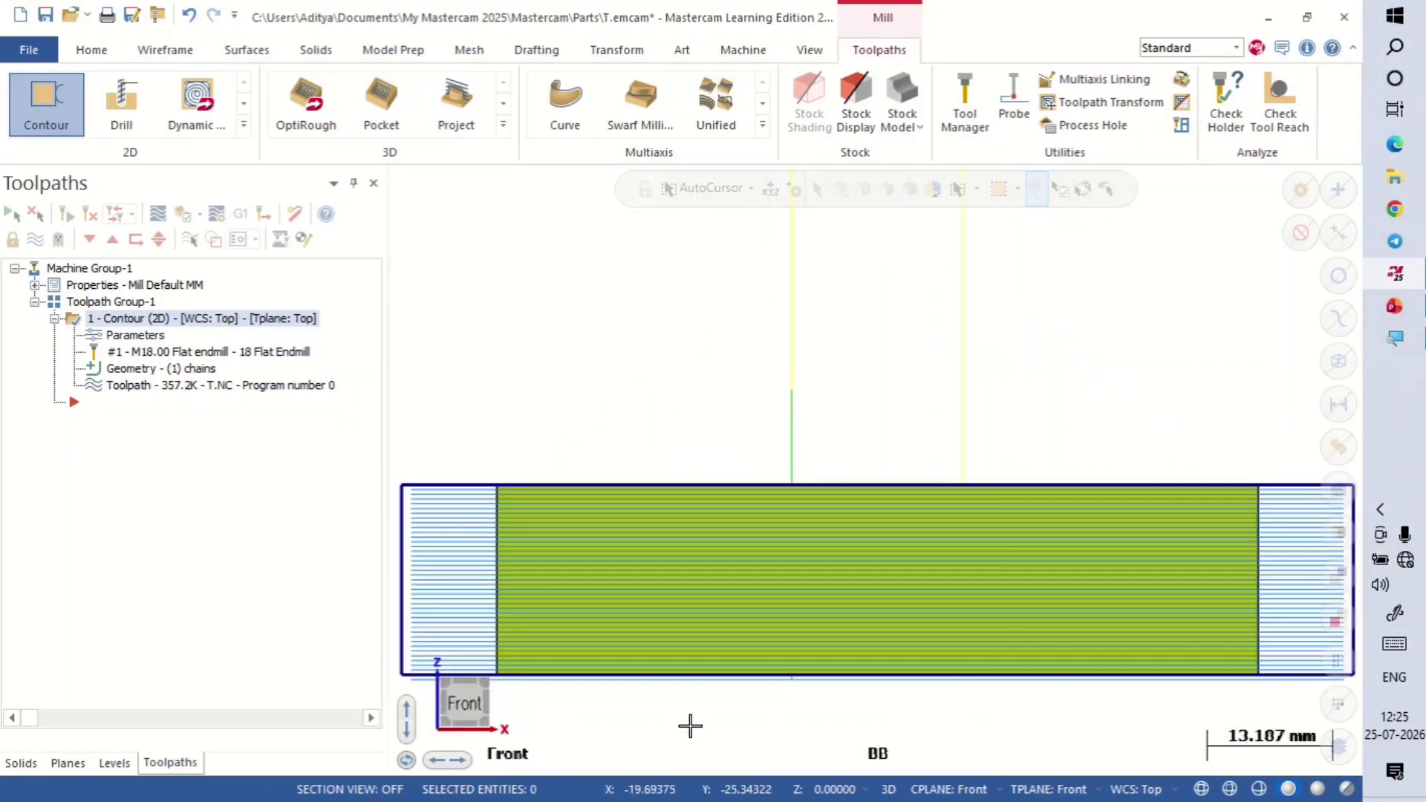
pyautogui.scroll(2, 767, 388)
pyautogui.scroll(-1, 778, 526)
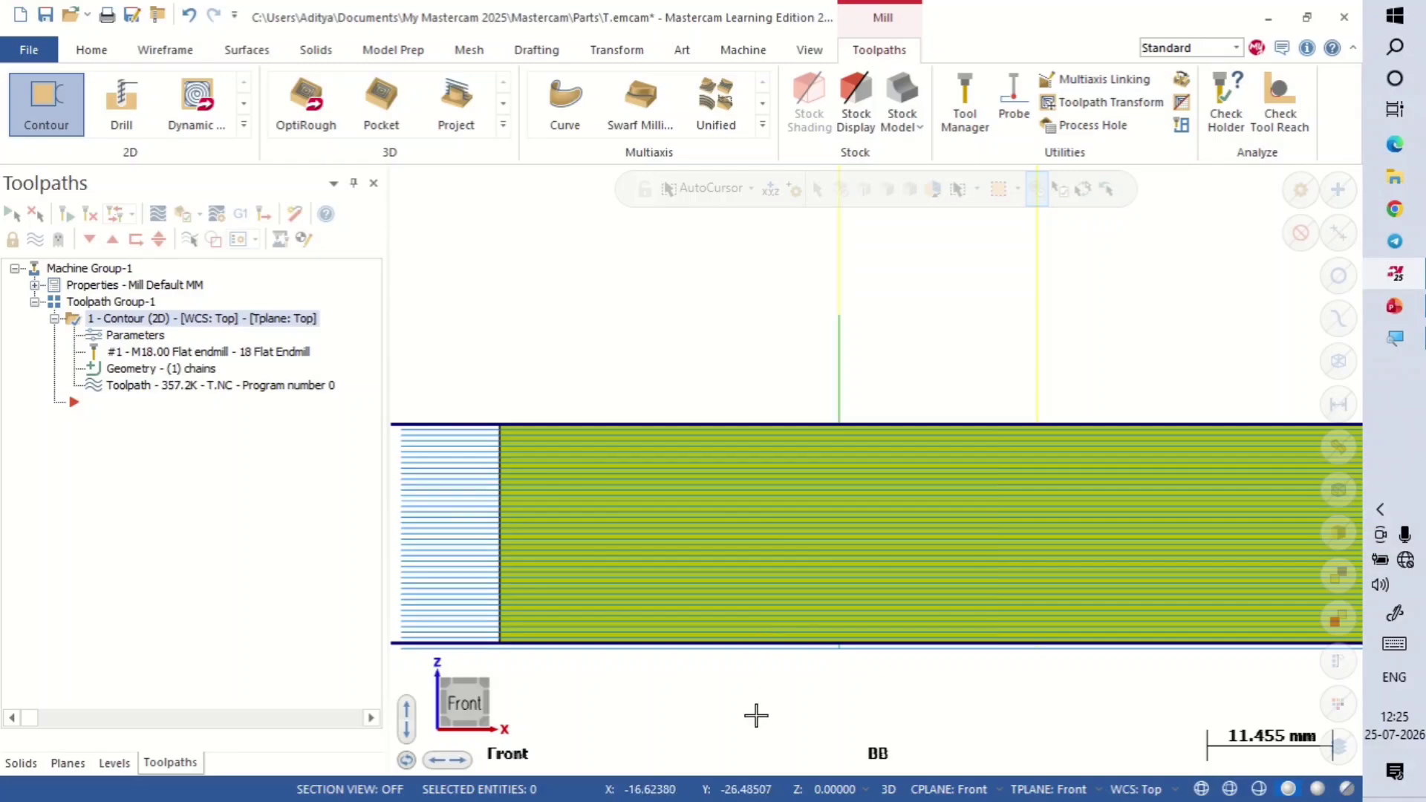
pyautogui.scroll(2, 754, 732)
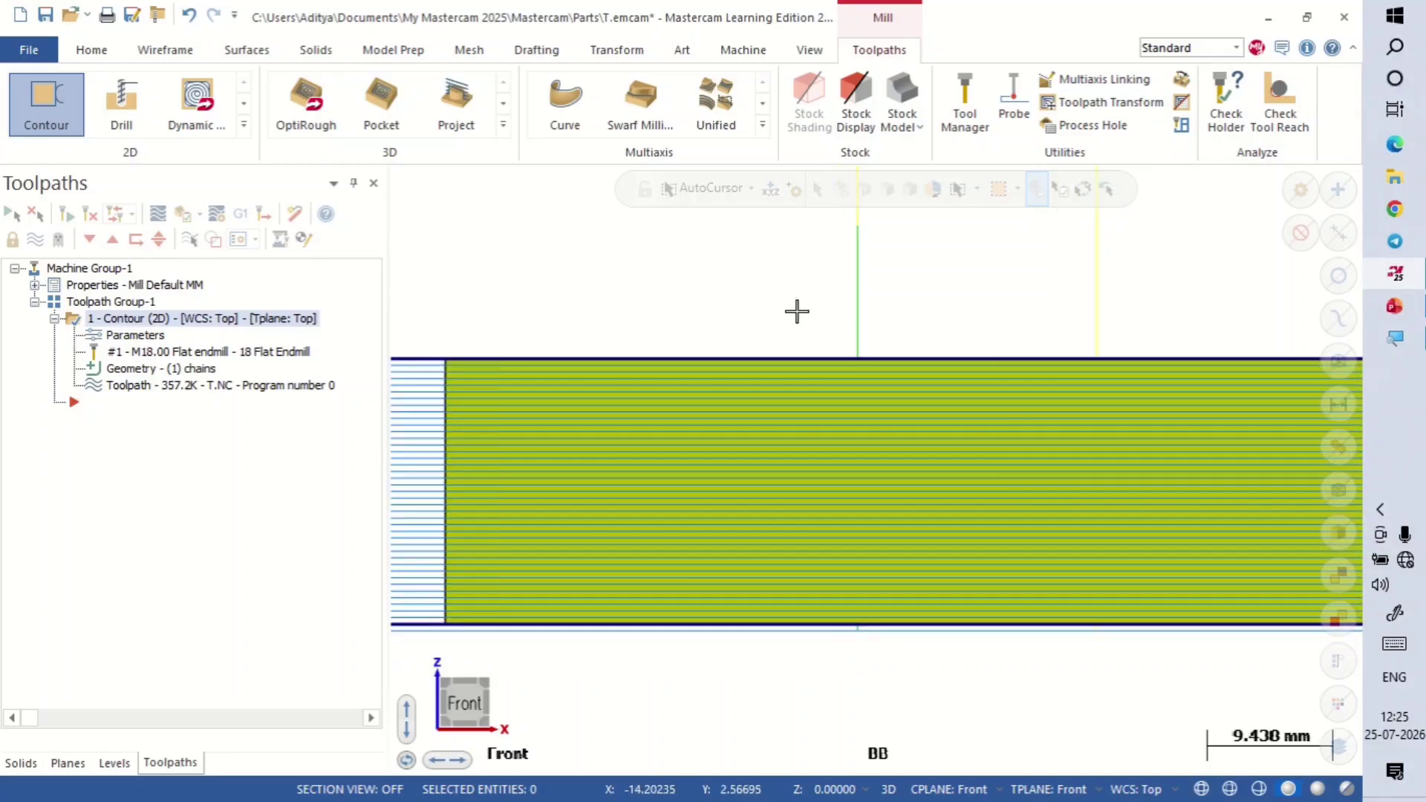
pyautogui.scroll(-2, 800, 303)
pyautogui.rightClick(793, 268)
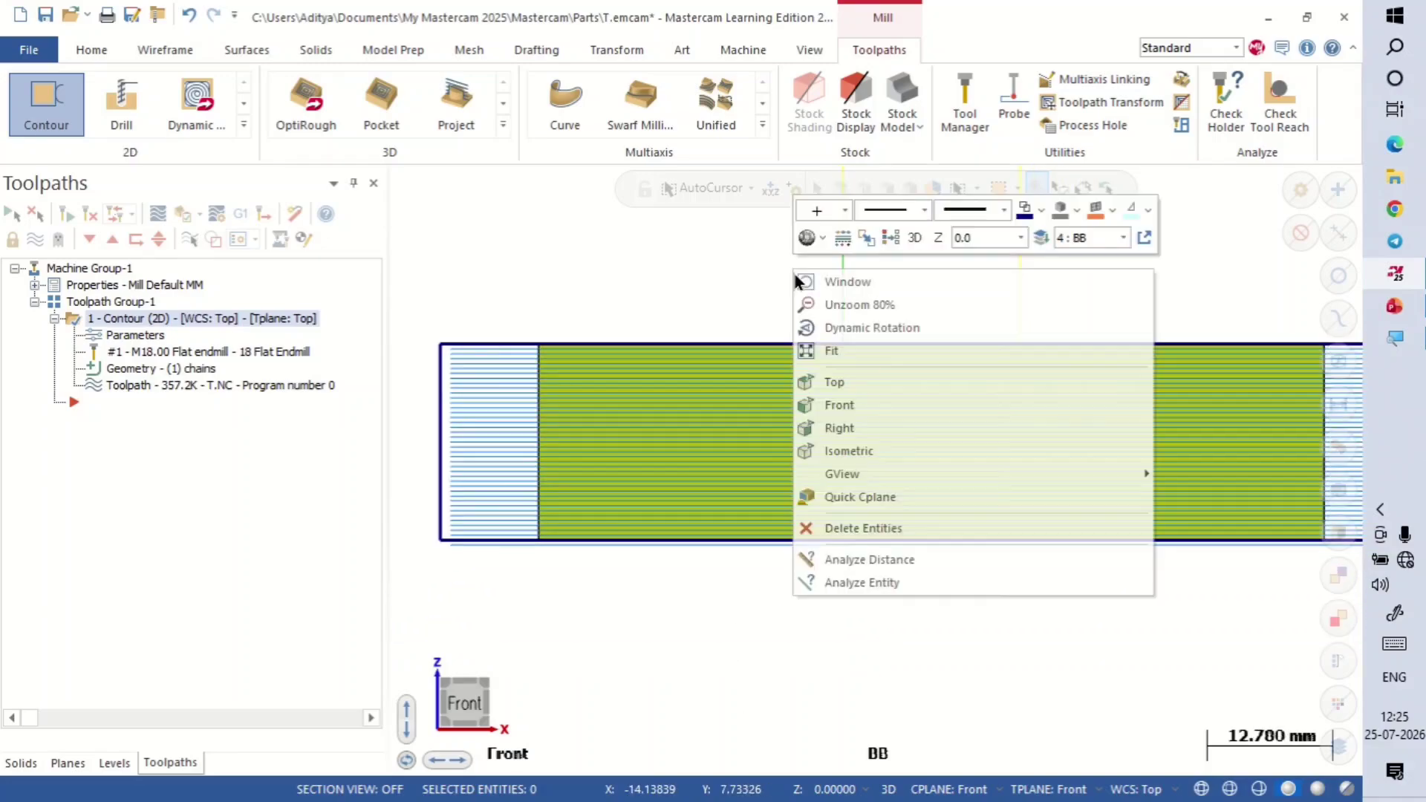
pyautogui.click(856, 449)
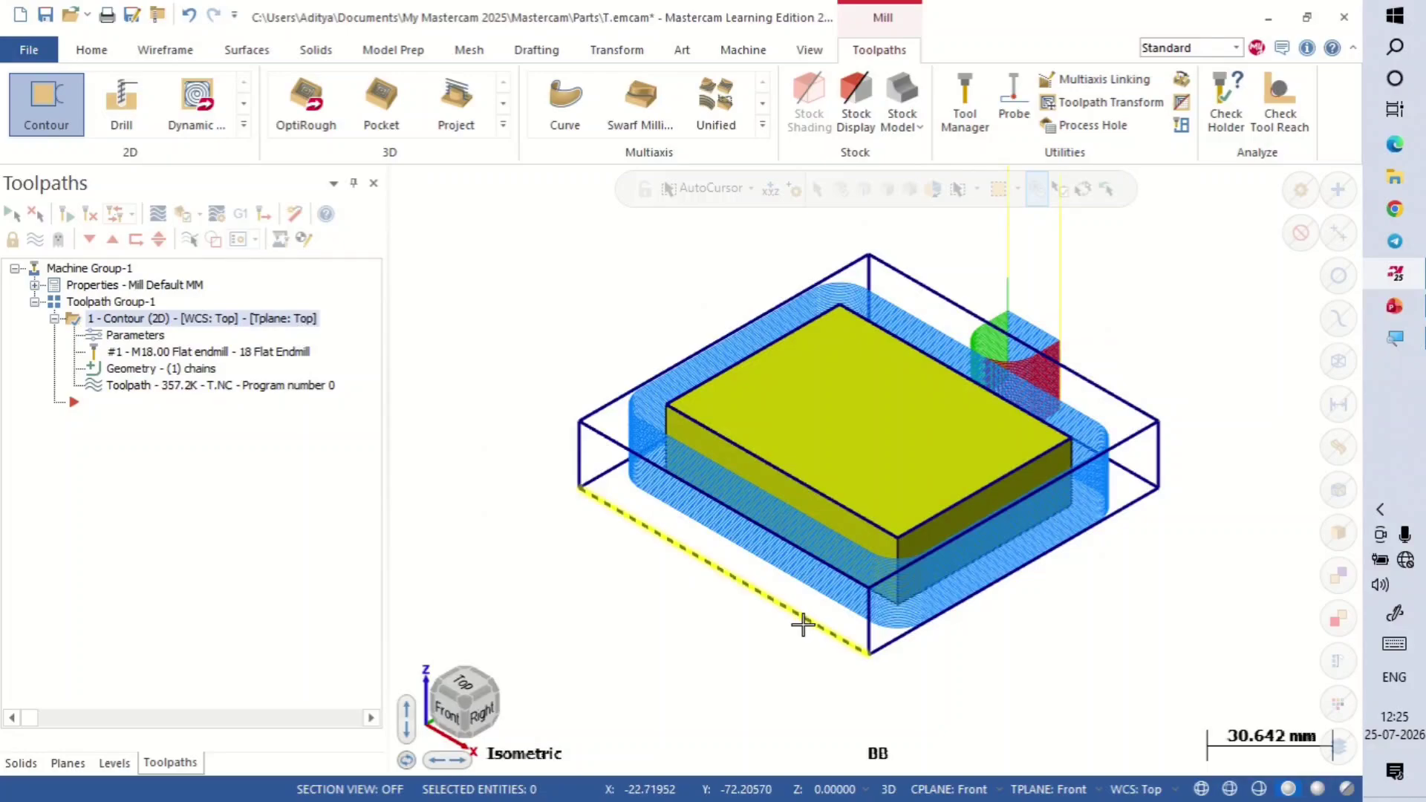
pyautogui.scroll(-1, 821, 614)
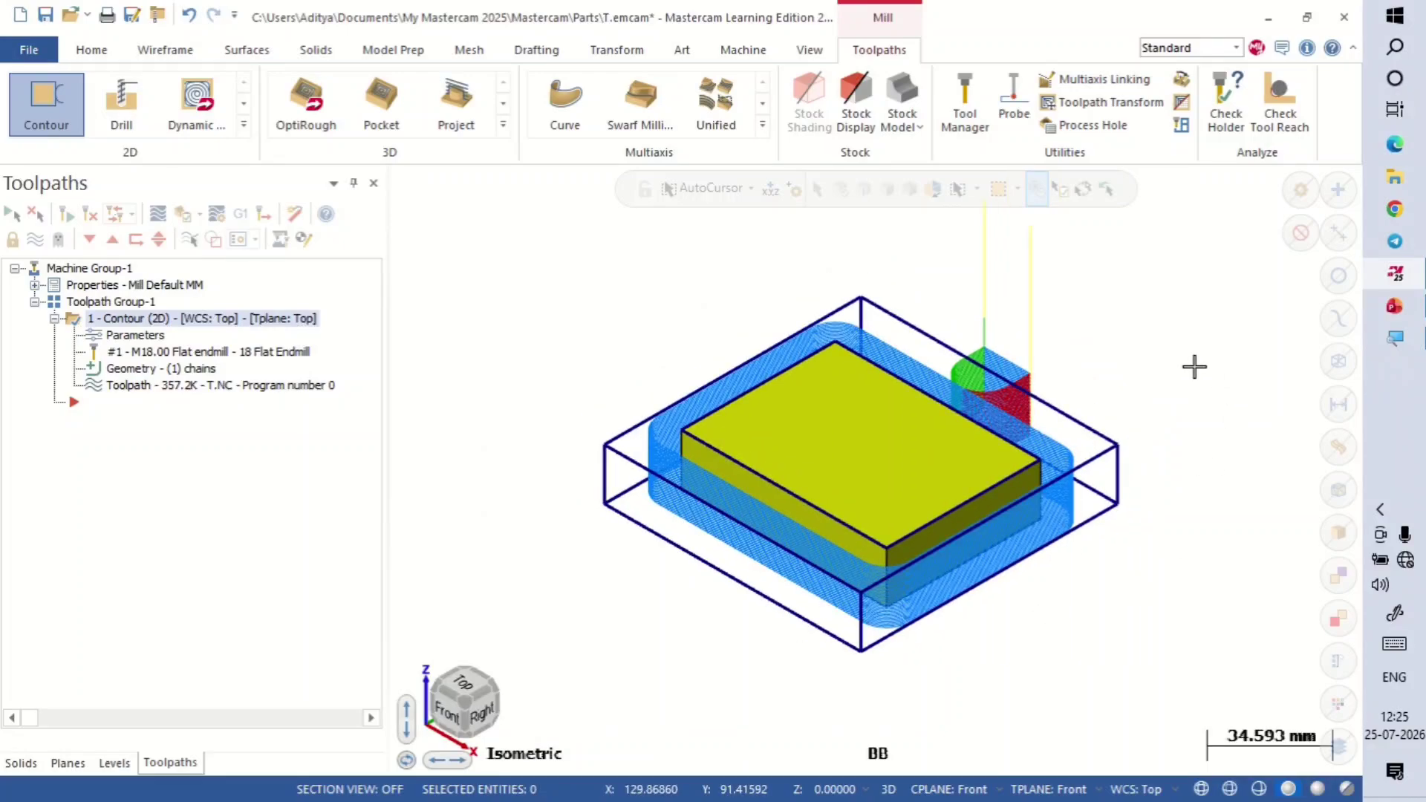
# Verify the contour operation in Mastercam Simulator, playing the cut on the stock and raising the playback speed to the fastest setting.
pyautogui.click(179, 216)
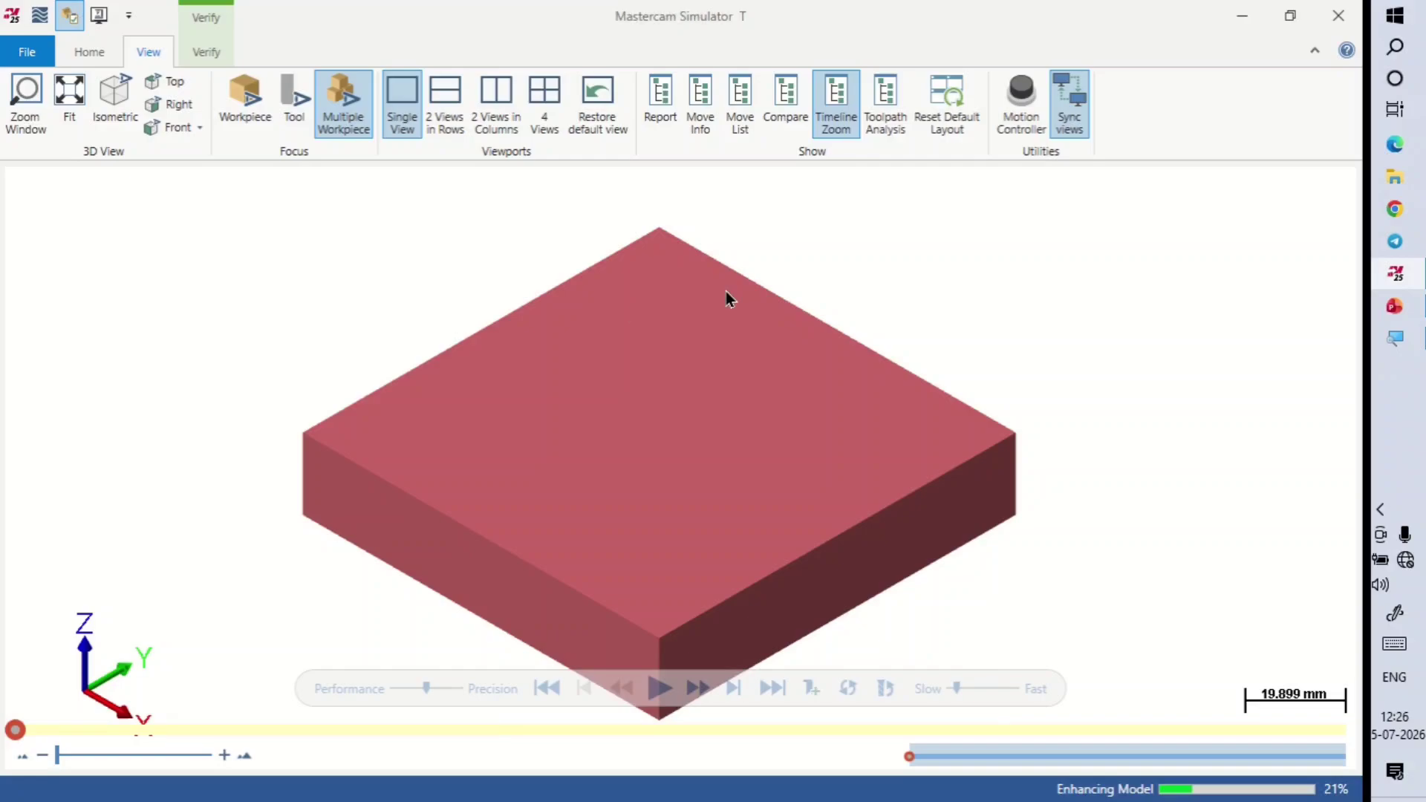
pyautogui.scroll(-3, 901, 288)
pyautogui.scroll(1, 624, 271)
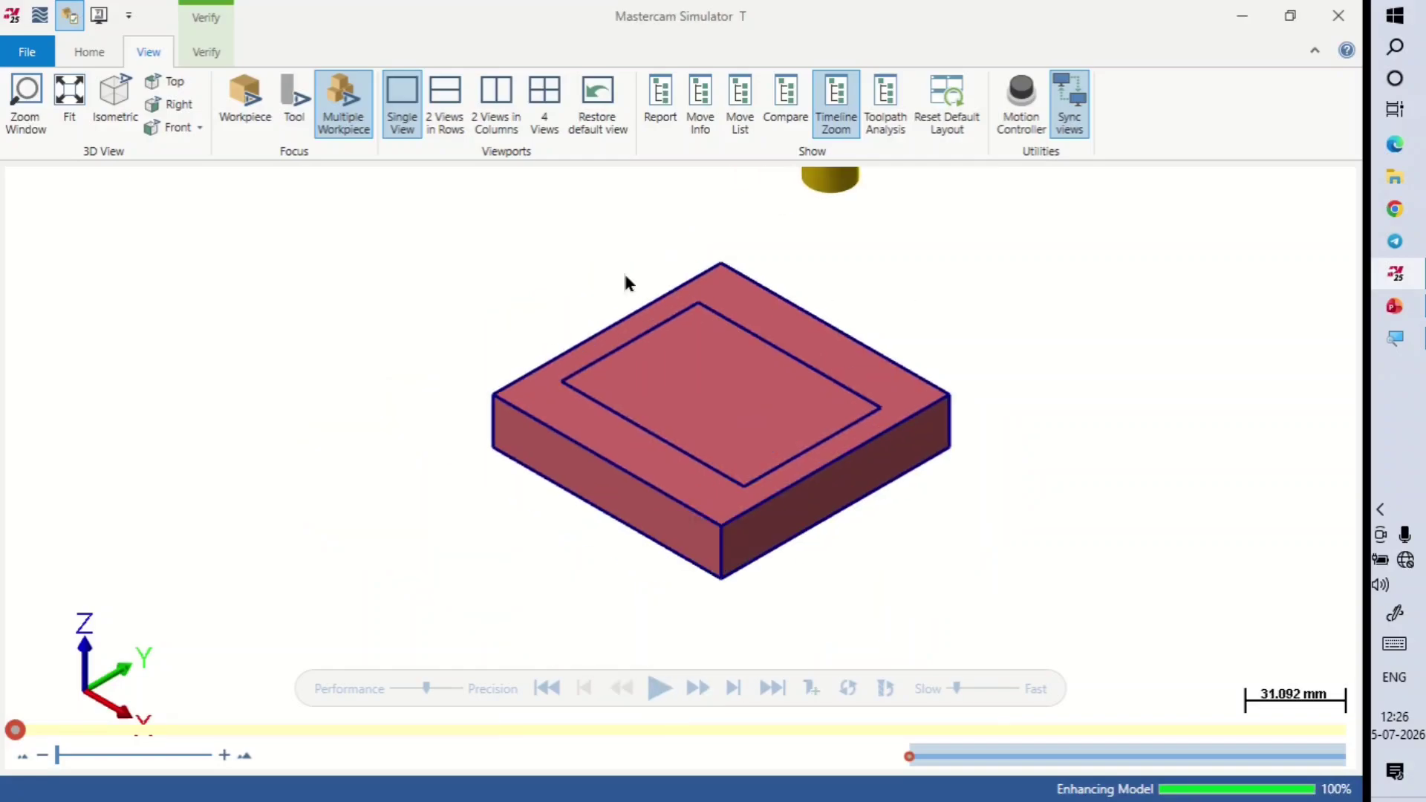
pyautogui.click(658, 691)
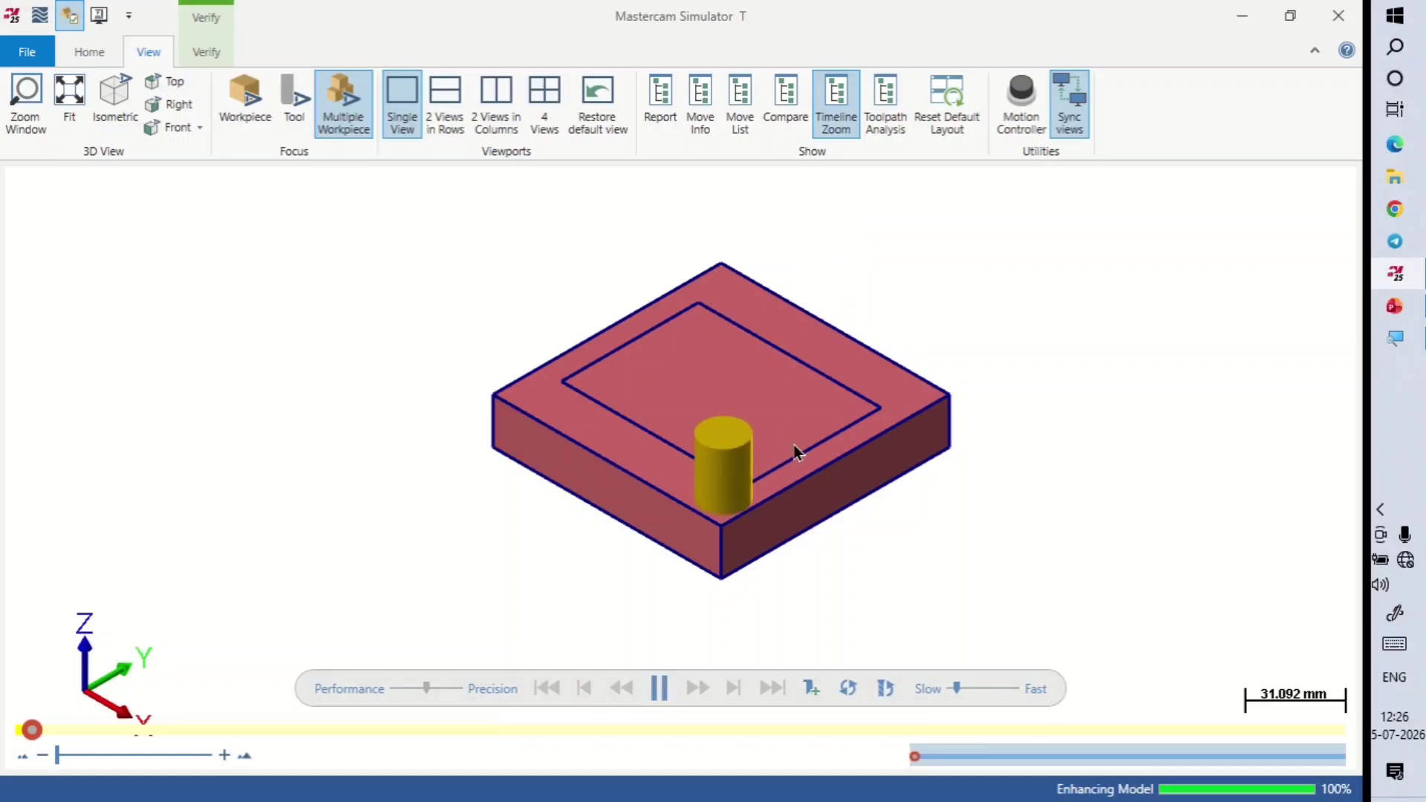
pyautogui.scroll(2, 845, 339)
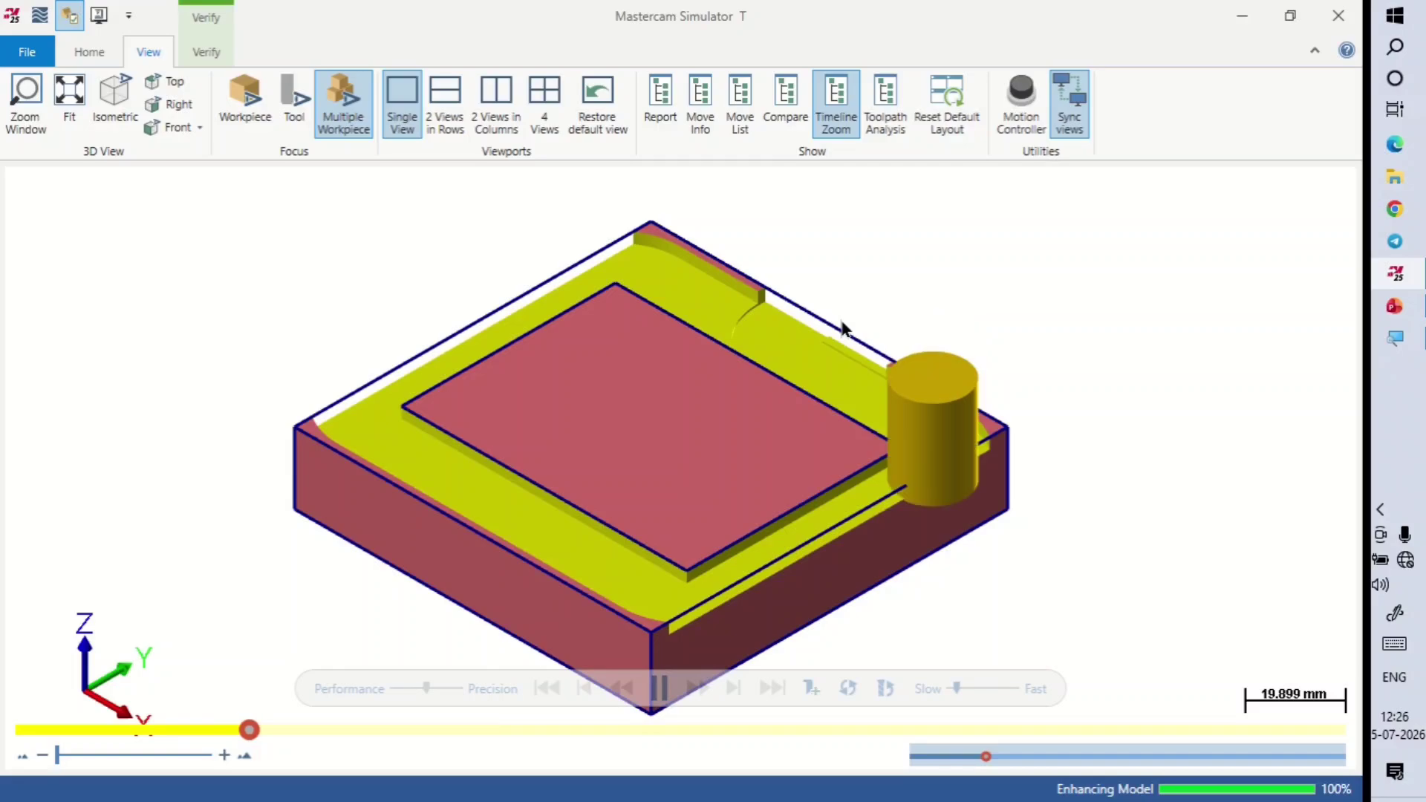
pyautogui.moveTo(956, 688); pyautogui.dragTo(1014, 690)
pyautogui.scroll(-1, 1001, 427)
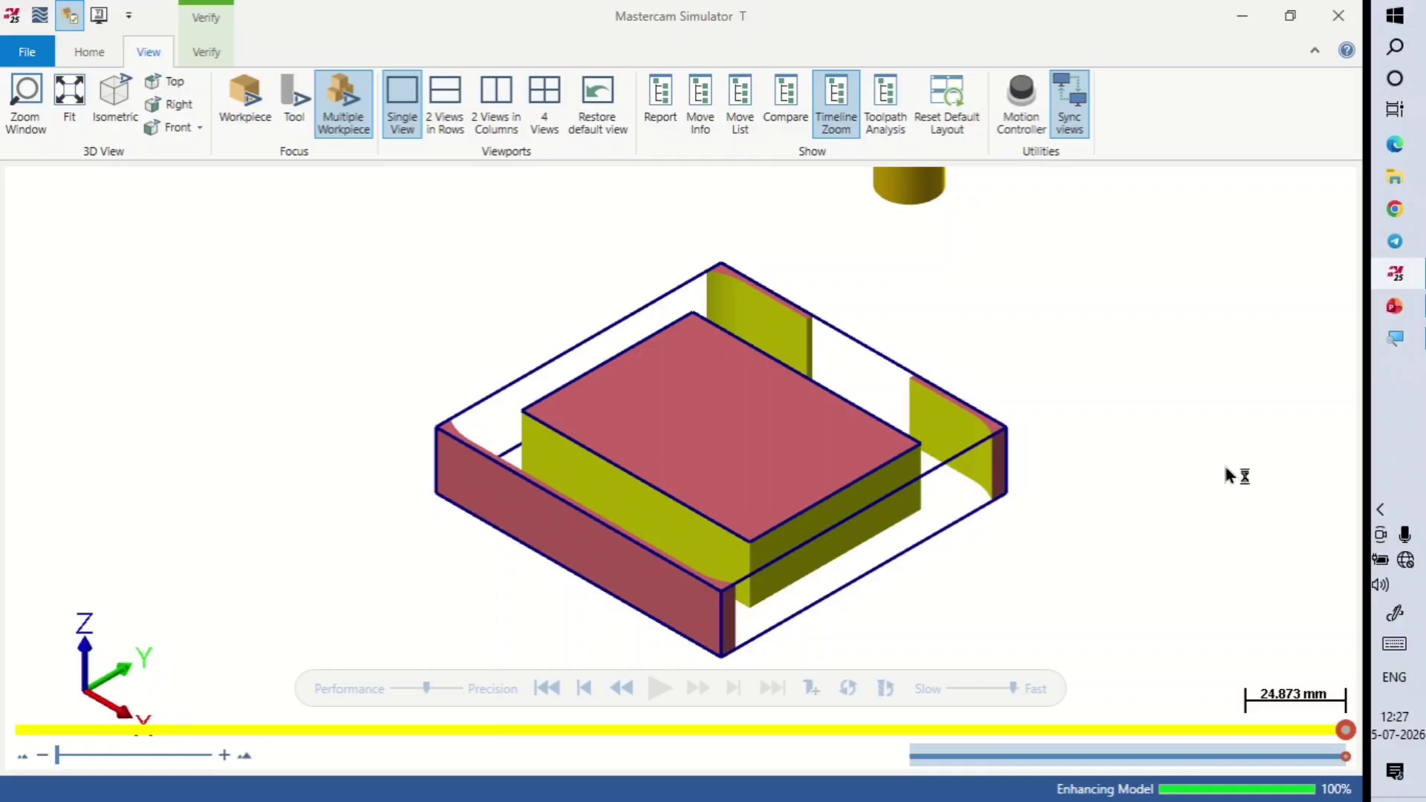
# Inspect the simulated block and the stock around its sides from a rotated view.
pyautogui.moveTo(1225, 468); pyautogui.dragTo(1116, 420, button='middle')
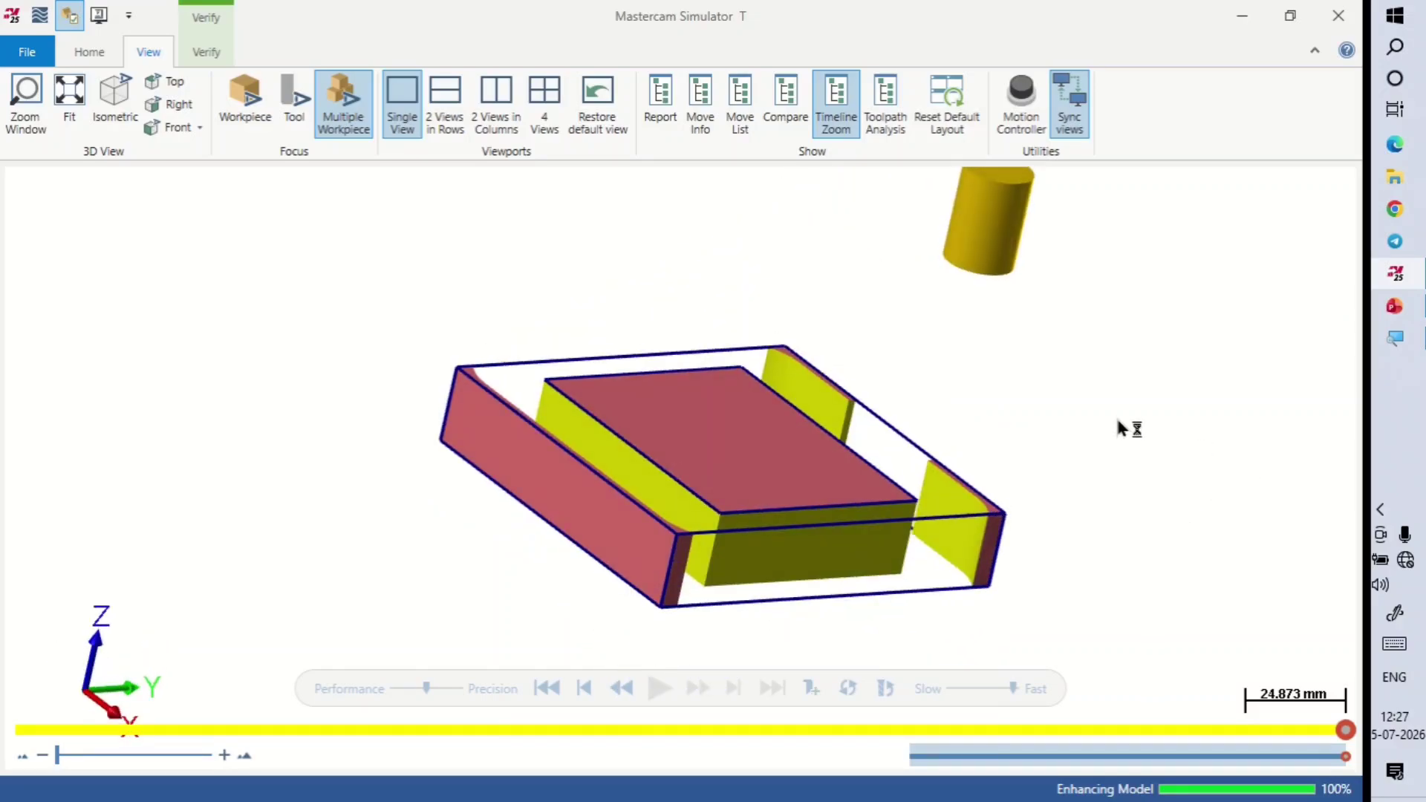
pyautogui.rightClick(1082, 307)
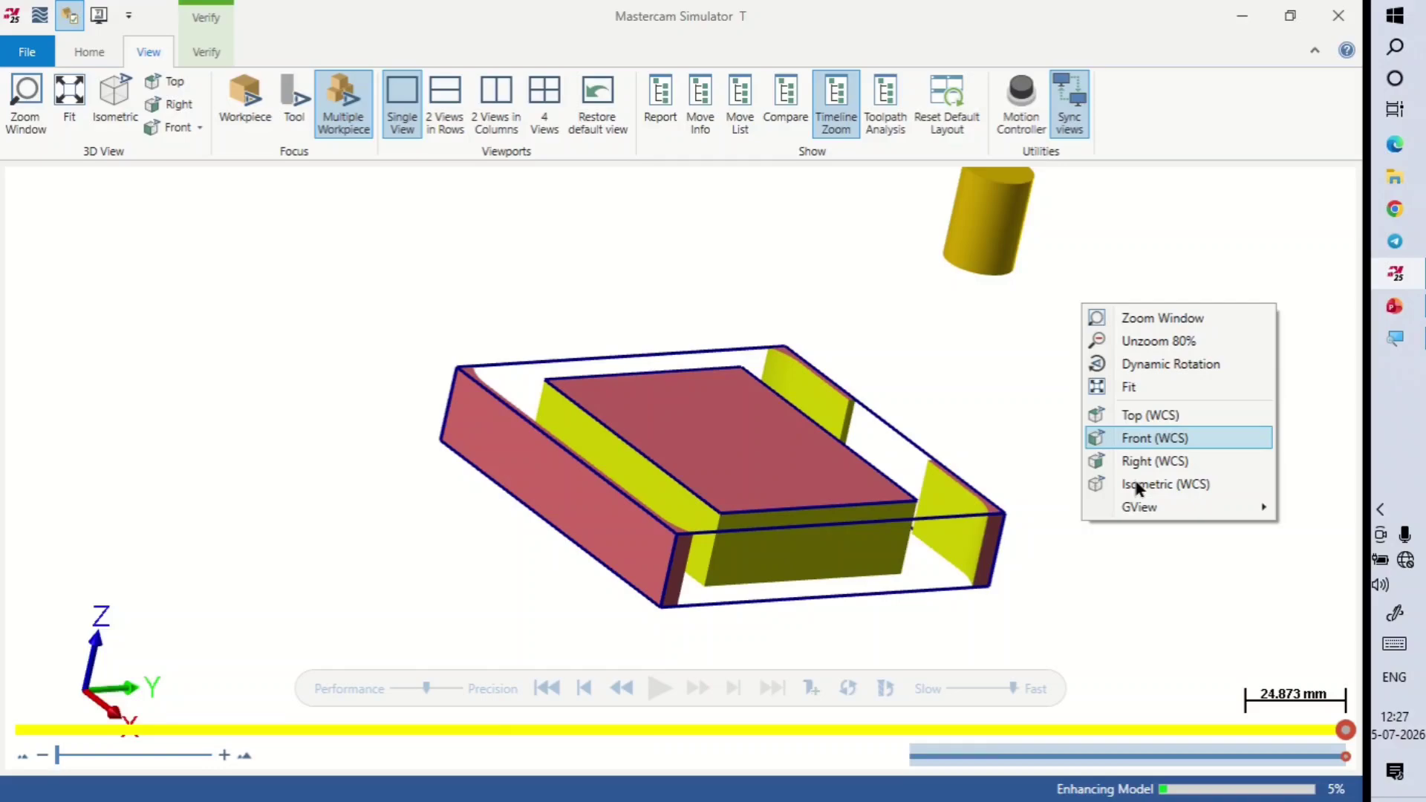